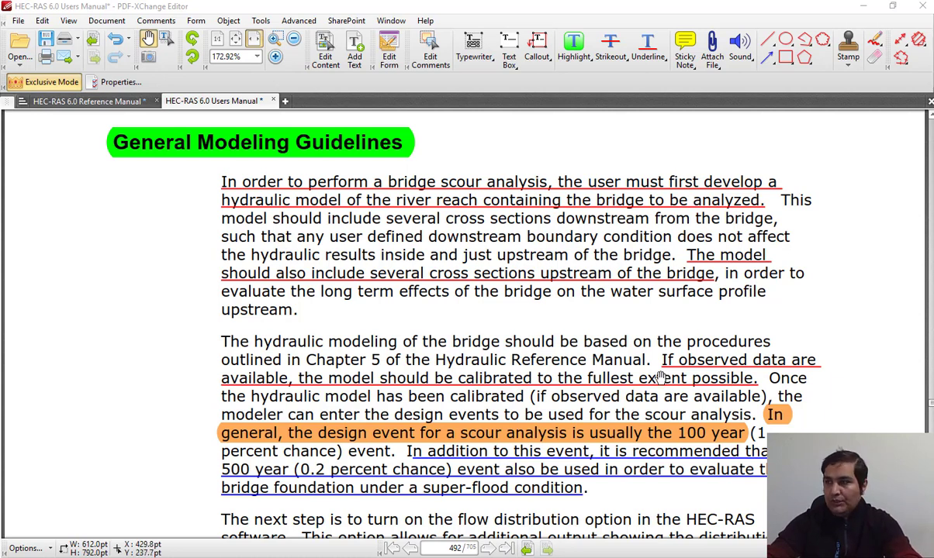
# Switch to the BridgeScouring.docx document in Word and read its title page and the Introduction section on bridge scour
pyautogui.hotkey('alt', 'Tab')
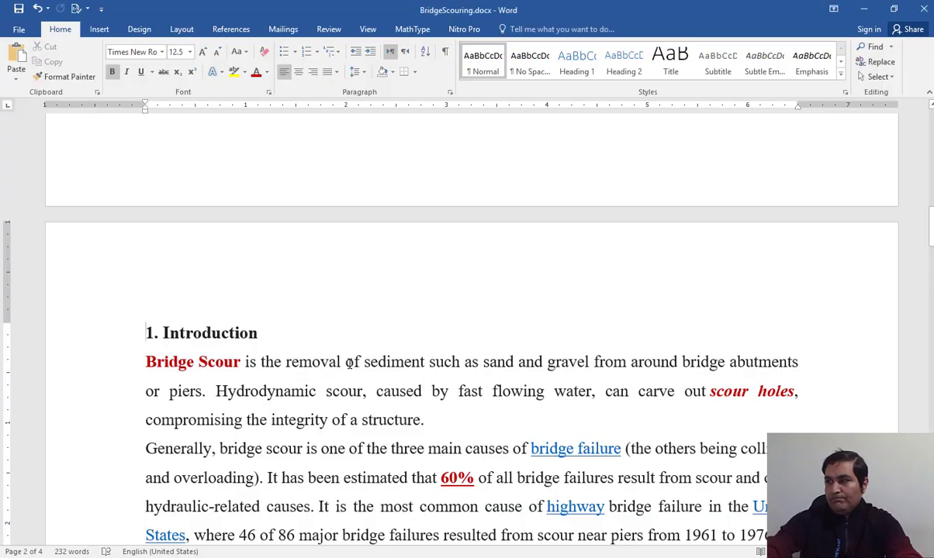
pyautogui.scroll(15, 350, 364)
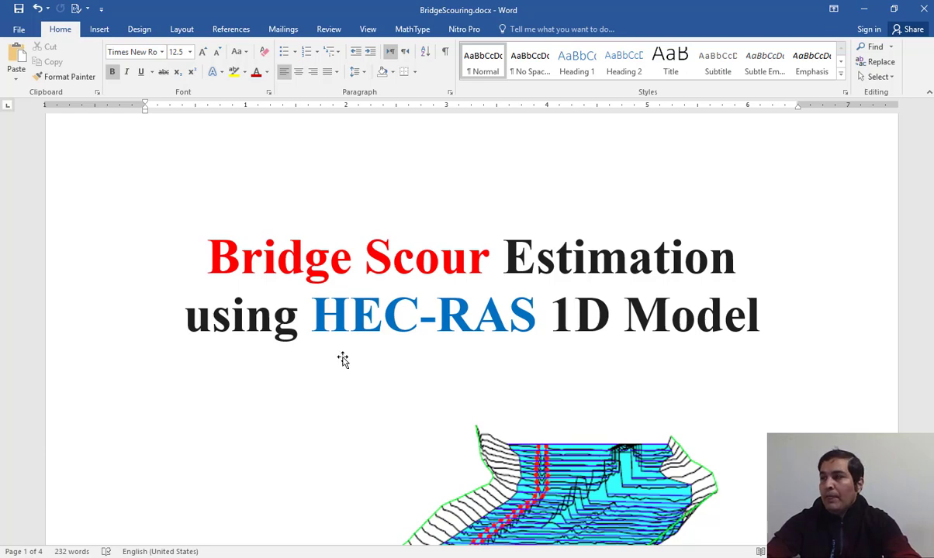
pyautogui.scroll(-15, 343, 359)
pyautogui.click(345, 284)
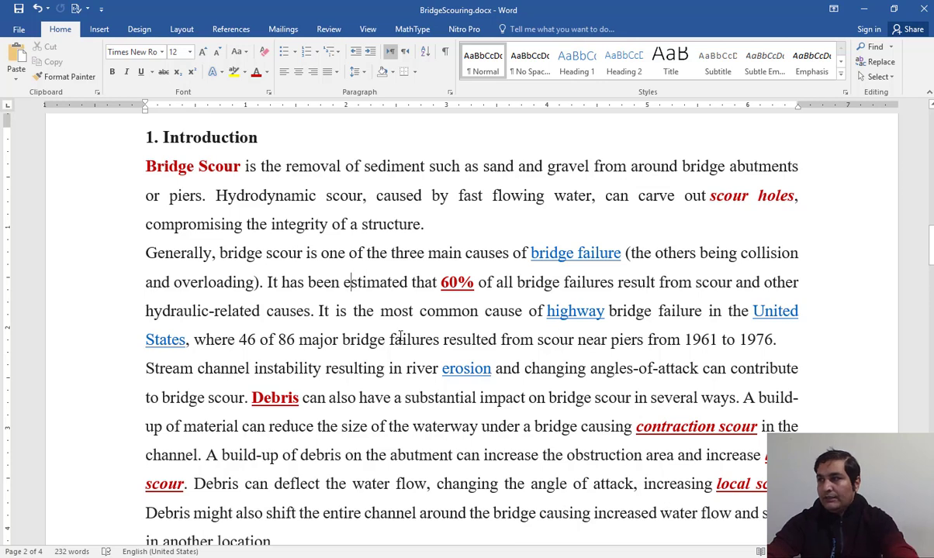
pyautogui.scroll(-1, 402, 332)
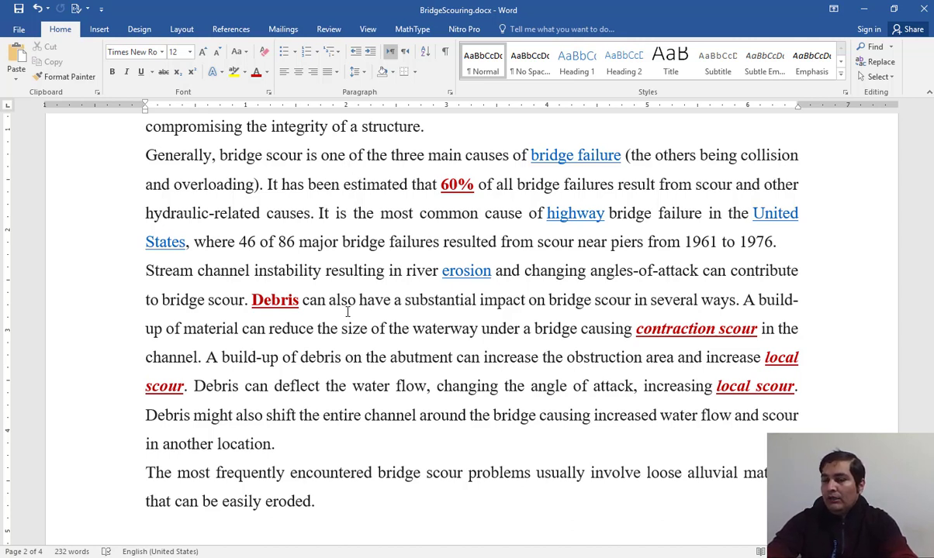
pyautogui.click(476, 439)
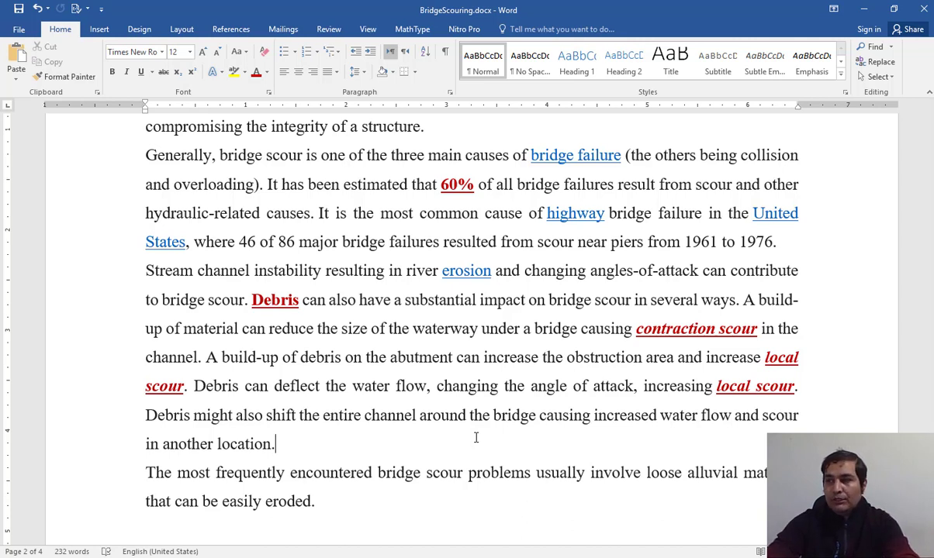
# Switch back to the HEC-RAS 6.0 Users Manual in PDF-XChange Editor and read the General Modeling Guidelines on model extent, calibration and design events
pyautogui.hotkey('alt', 'Tab')
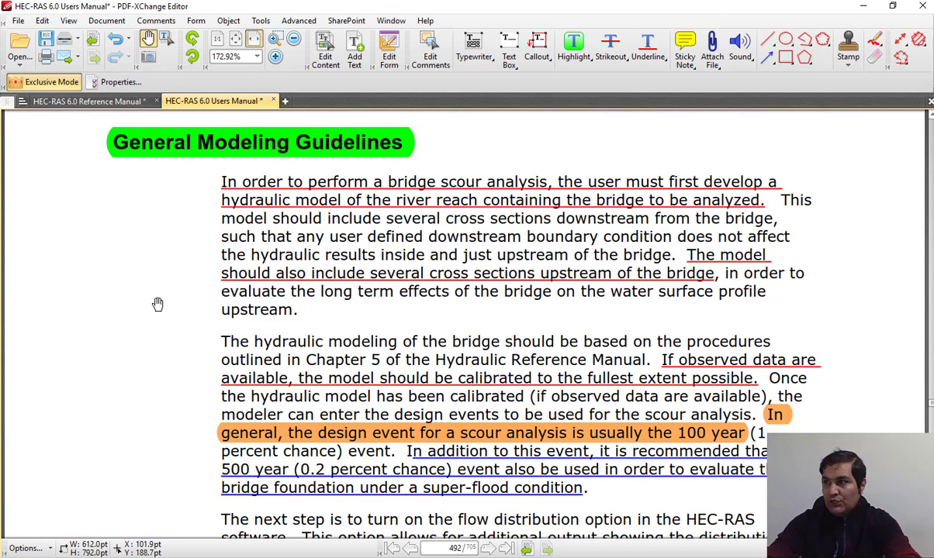
pyautogui.scroll(1, 193, 246)
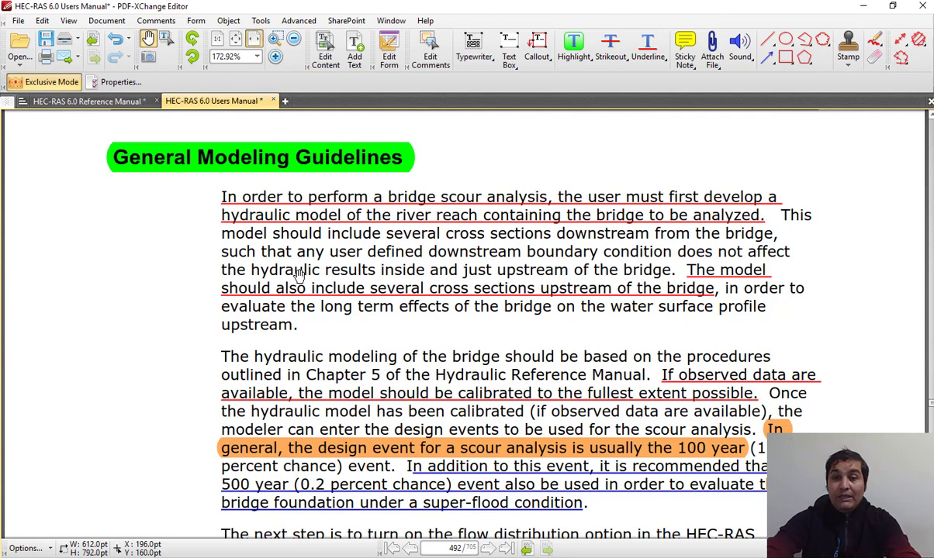
pyautogui.scroll(-2, 279, 325)
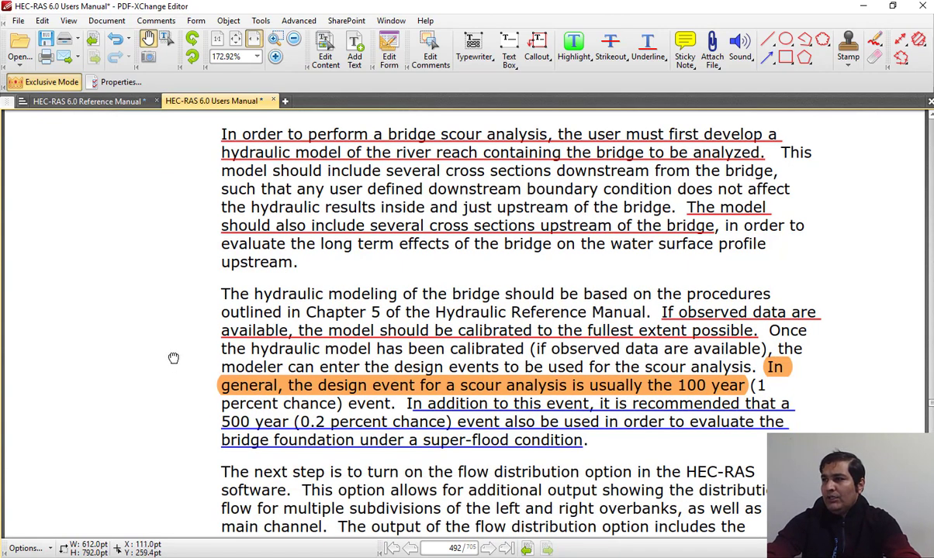
pyautogui.scroll(-2, 169, 288)
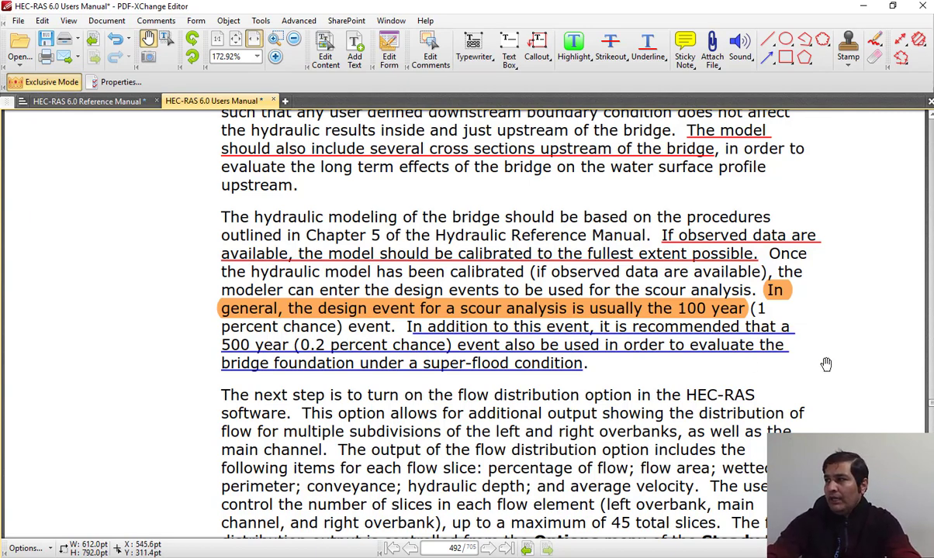
pyautogui.moveTo(825, 364); pyautogui.dragTo(825, 323)
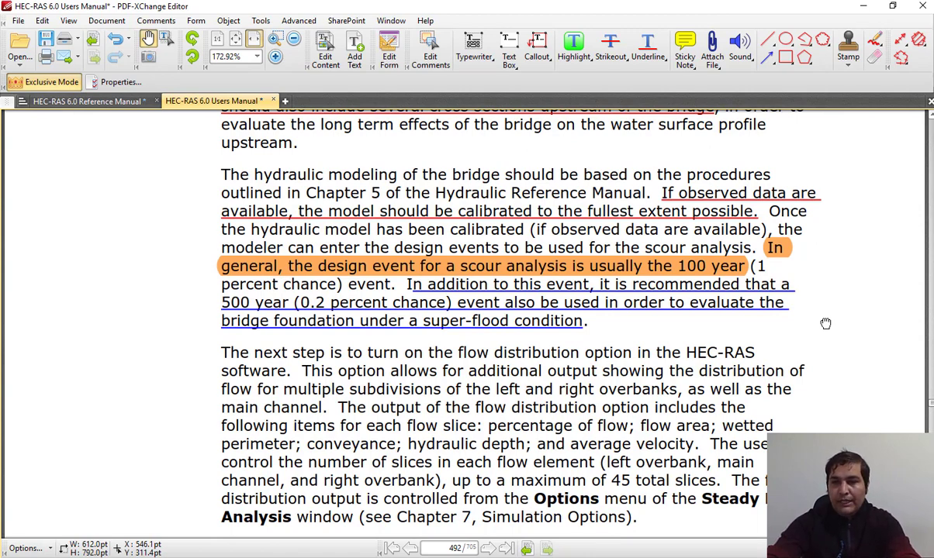
pyautogui.moveTo(855, 325); pyautogui.dragTo(848, 289)
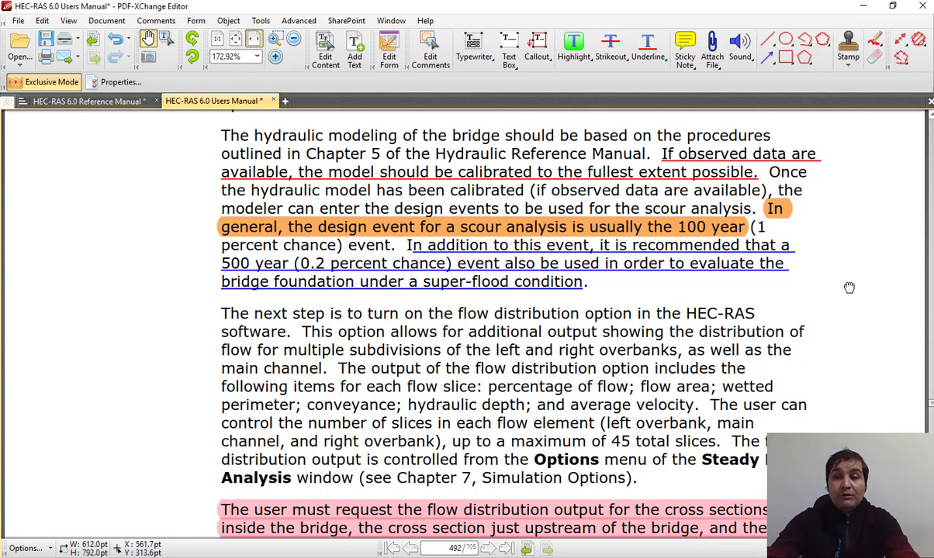
# Read the guidelines on requesting flow distribution output and on the three components of total scour
pyautogui.scroll(-5, 848, 287)
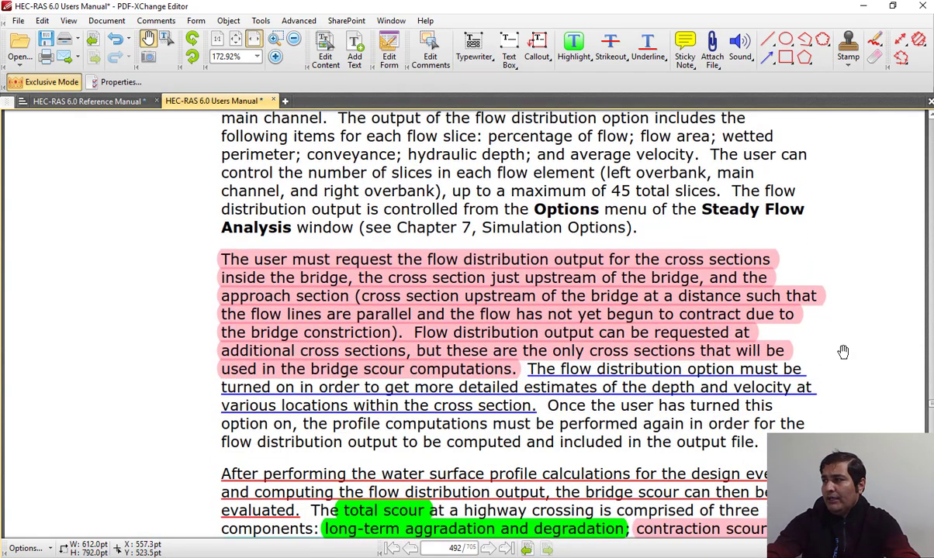
pyautogui.moveTo(843, 352); pyautogui.dragTo(833, 274)
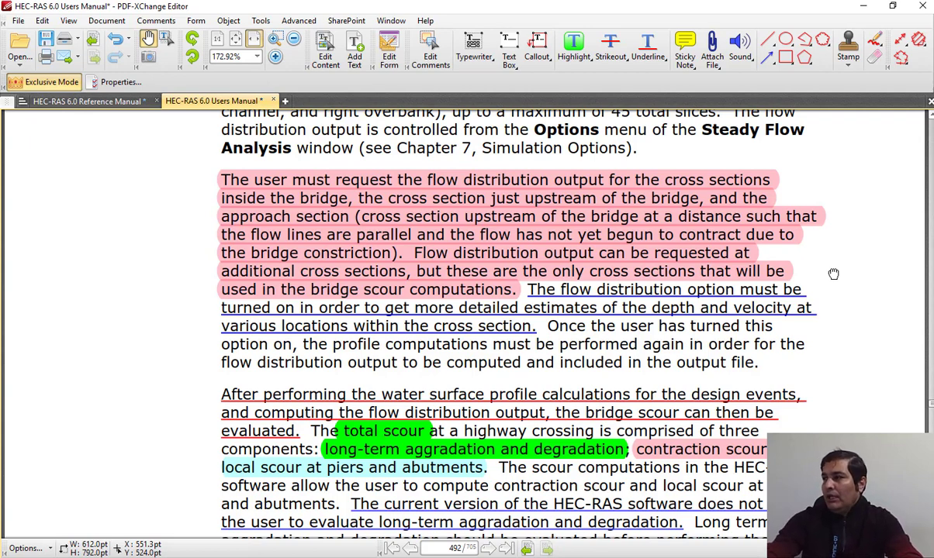
pyautogui.scroll(-3, 847, 239)
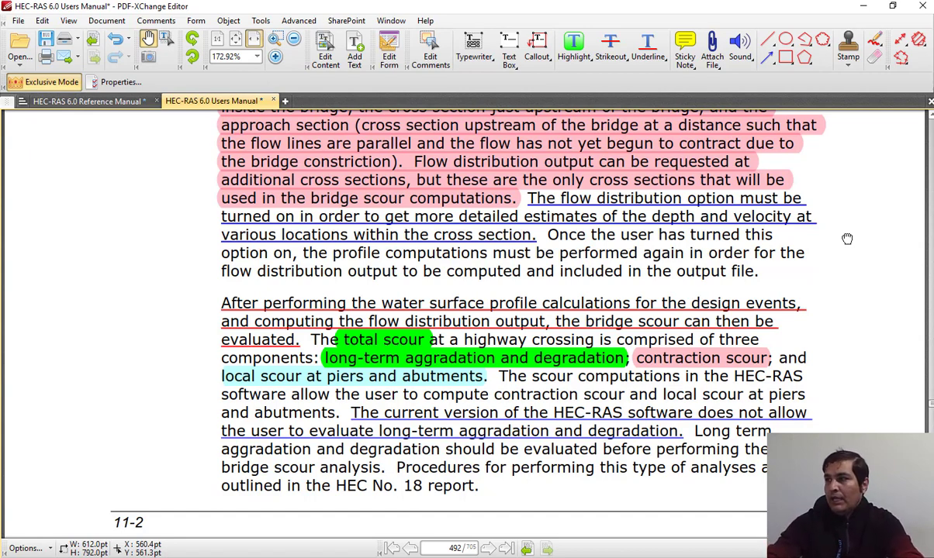
pyautogui.scroll(-2, 825, 261)
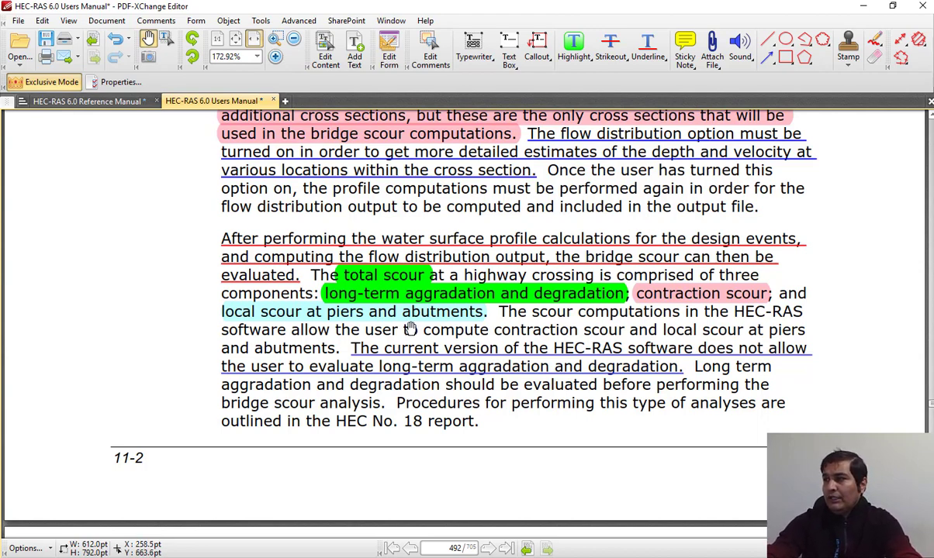
pyautogui.moveTo(571, 417); pyautogui.dragTo(585, 370)
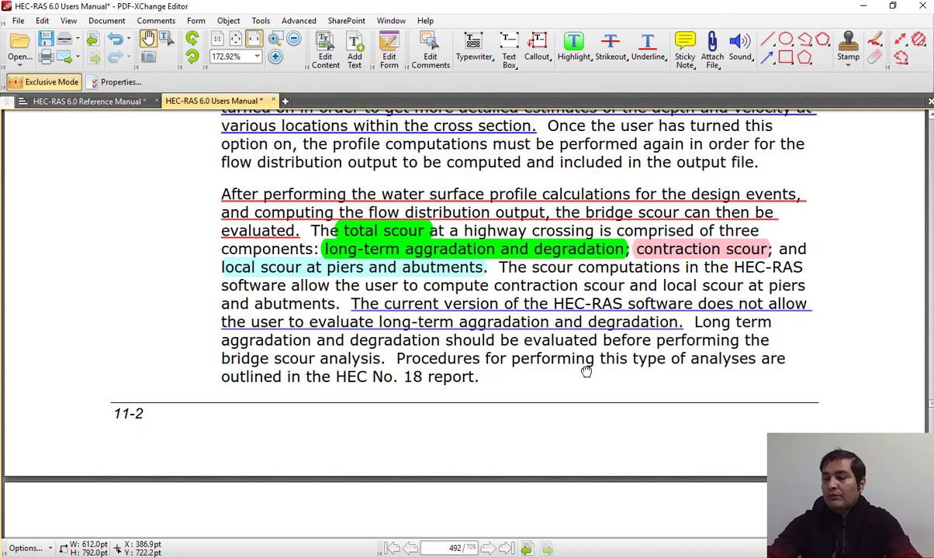
# Review the Entering Bridge Scour Data section and the Hydraulic Design - Bridge Scour window in its figure
pyautogui.scroll(-5, 586, 372)
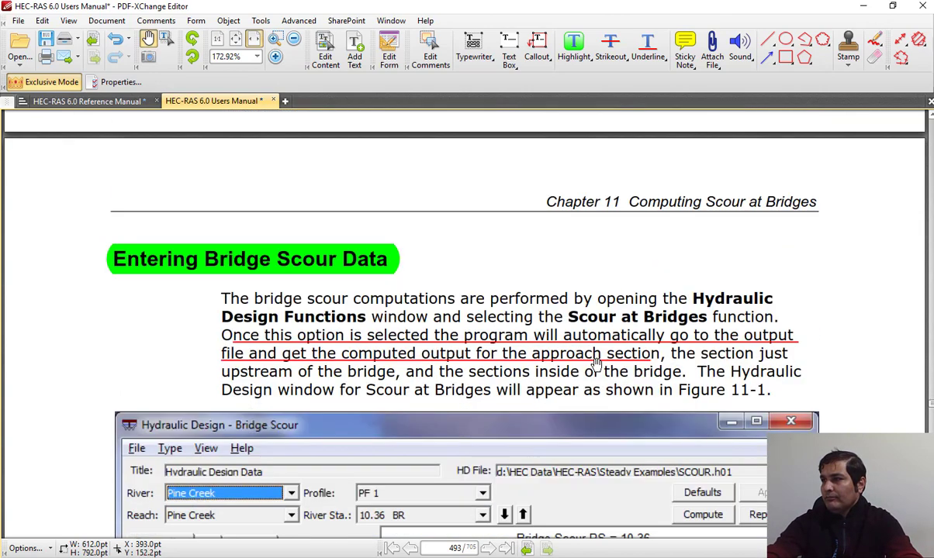
pyautogui.scroll(-3, 589, 276)
pyautogui.scroll(-3, 589, 276)
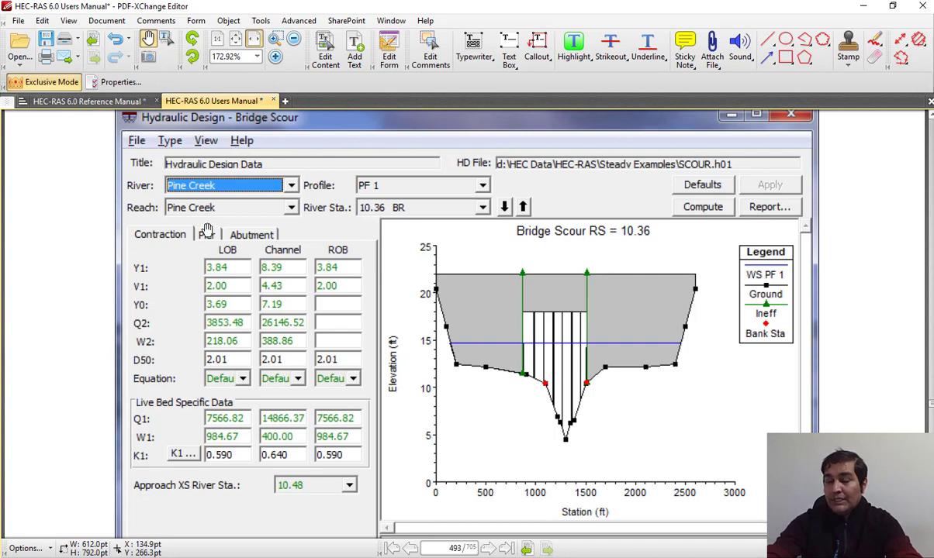
pyautogui.scroll(-1, 187, 308)
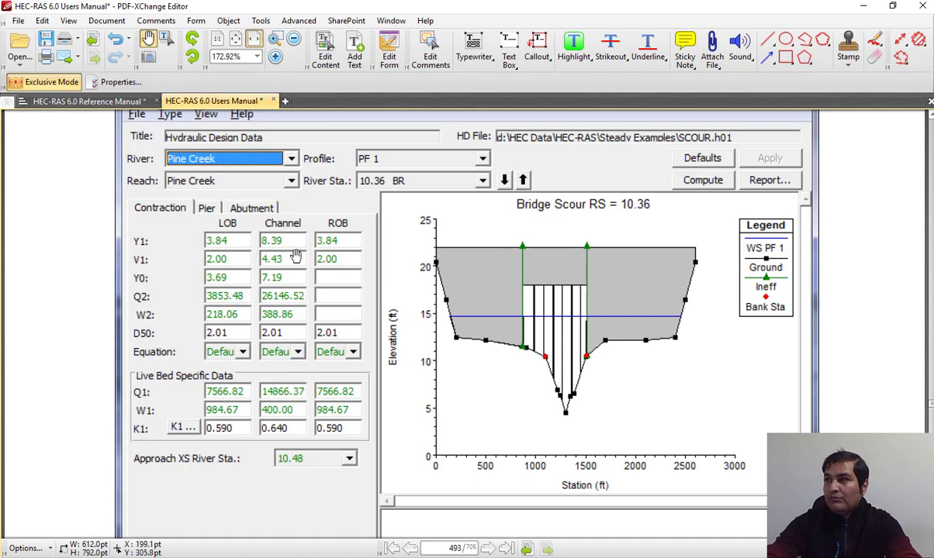
pyautogui.scroll(2, 271, 236)
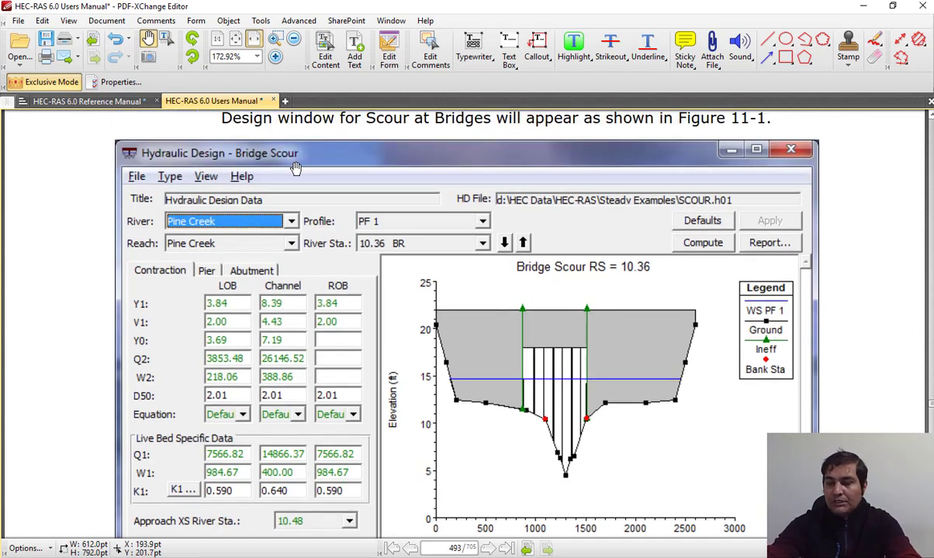
# Read the Entering Contraction Scour Data section on the required D50 and water temperature inputs
pyautogui.scroll(-15, 281, 248)
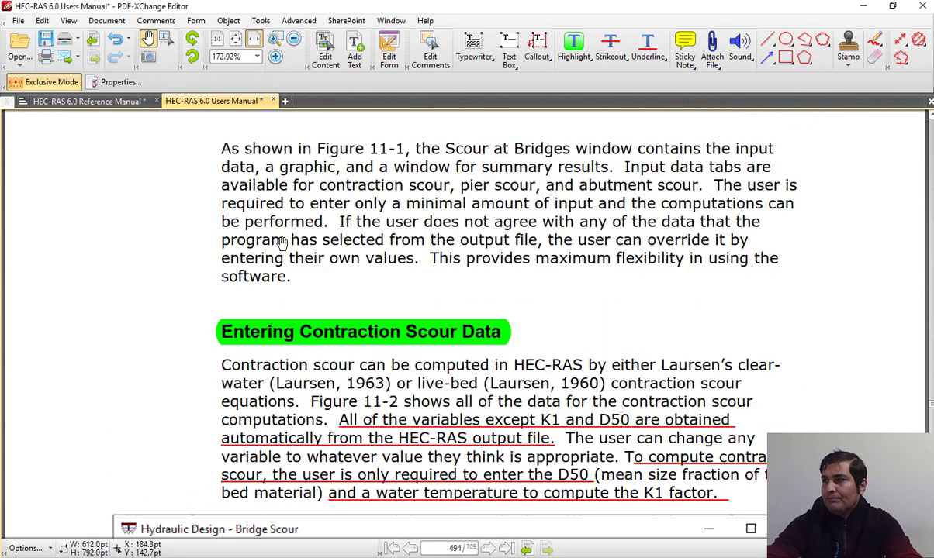
pyautogui.scroll(-10, 282, 243)
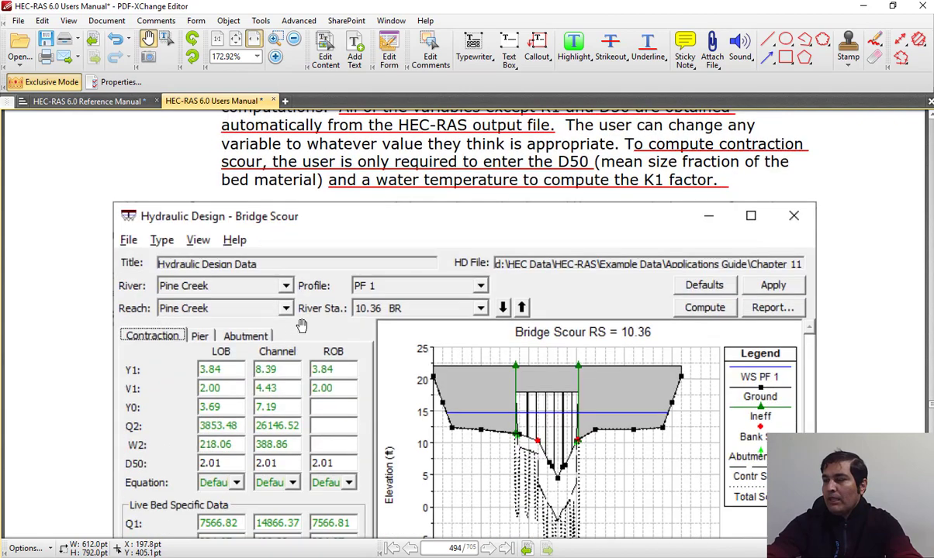
pyautogui.scroll(4, 301, 325)
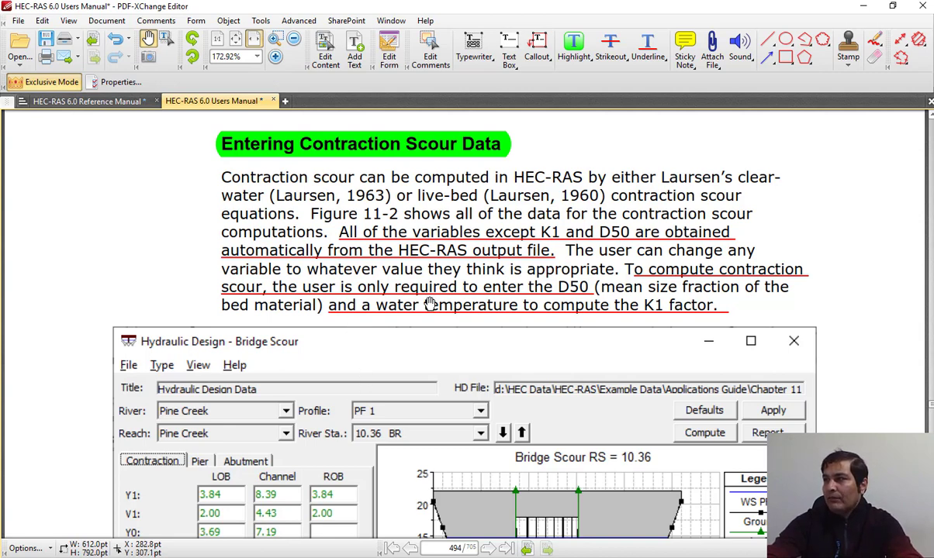
# Examine the contraction scour variable definitions from Y1 to K1 and the figure on computing the K1 factor
pyautogui.scroll(-4, 410, 276)
pyautogui.scroll(-10, 448, 294)
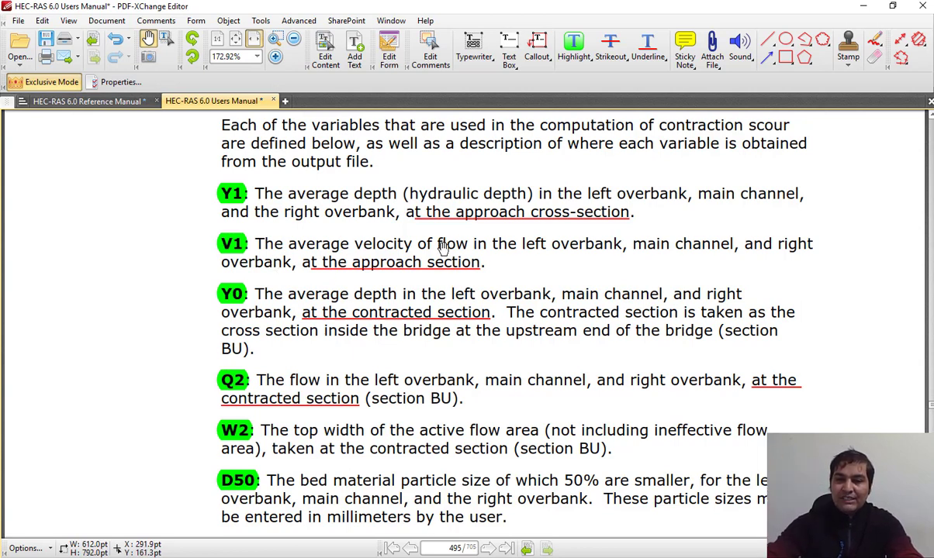
pyautogui.scroll(-1, 423, 281)
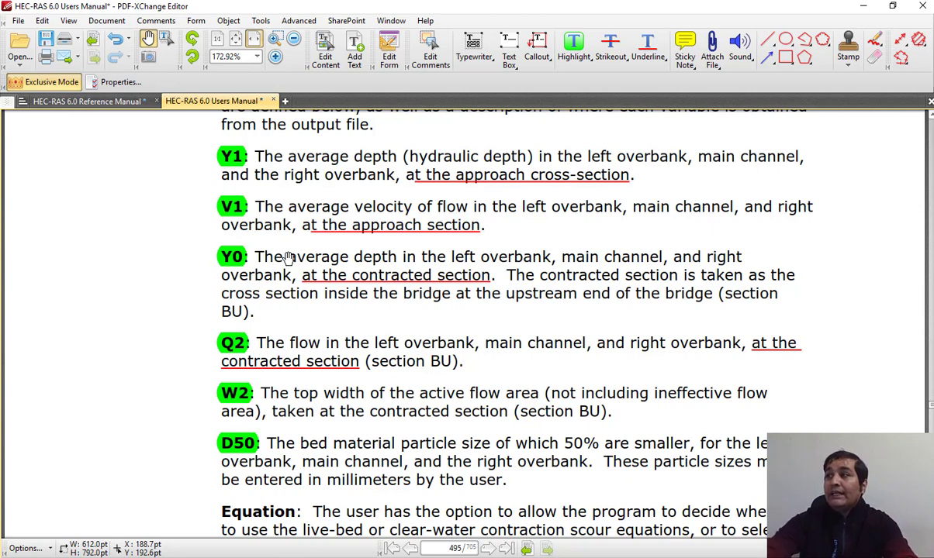
pyautogui.scroll(-2, 306, 299)
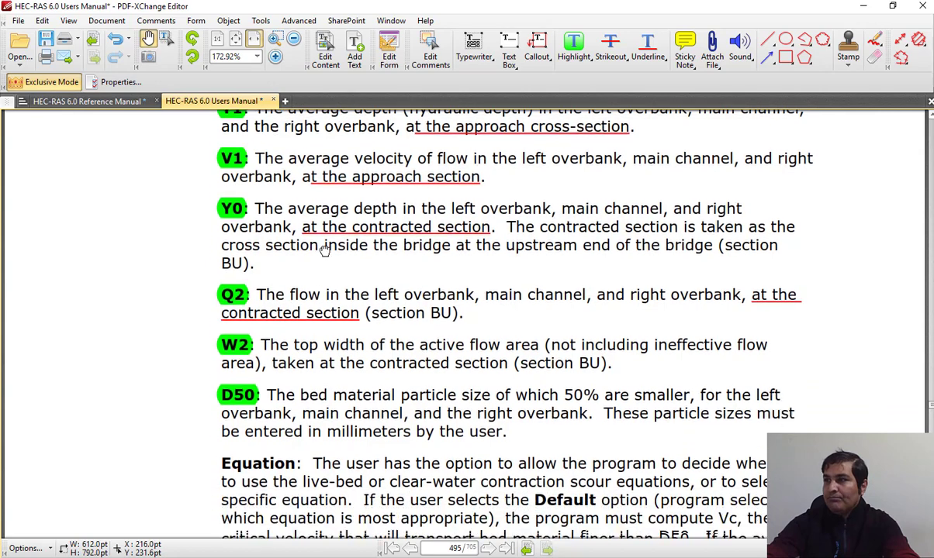
pyautogui.scroll(-3, 286, 237)
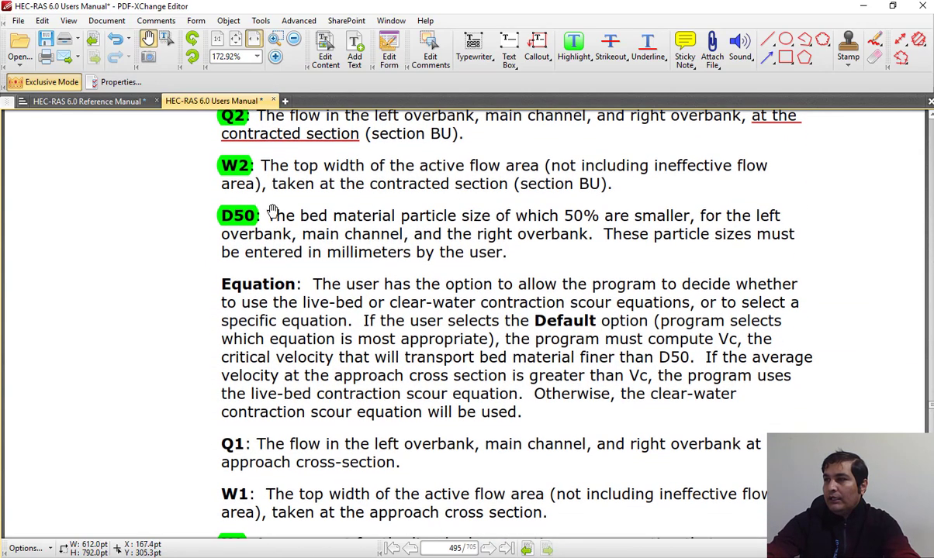
pyautogui.scroll(1, 267, 244)
pyautogui.scroll(1, 271, 239)
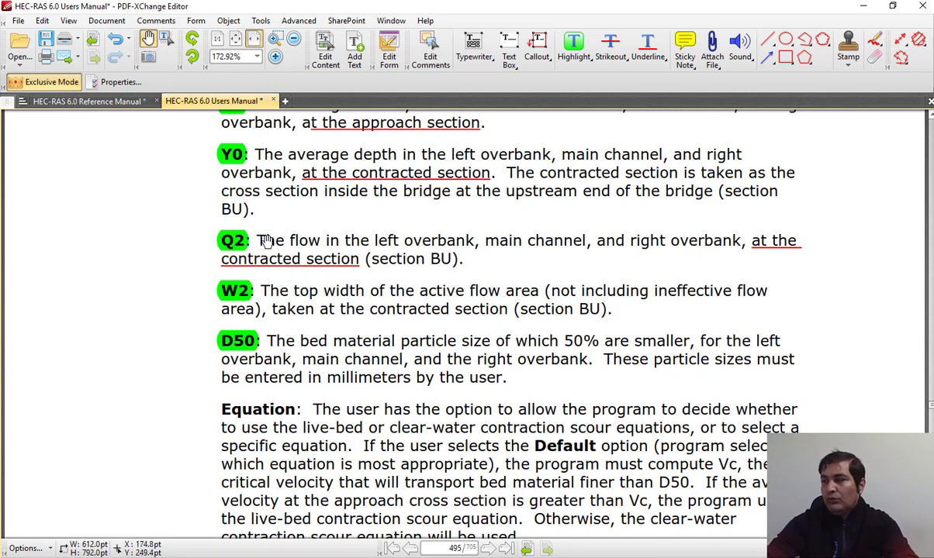
pyautogui.scroll(-1, 299, 272)
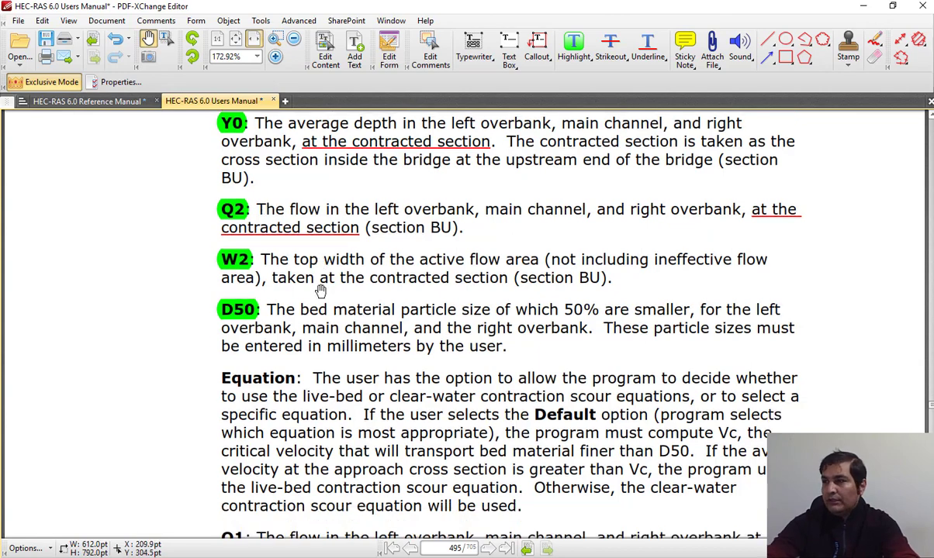
pyautogui.scroll(-5, 311, 280)
pyautogui.scroll(-6, 316, 284)
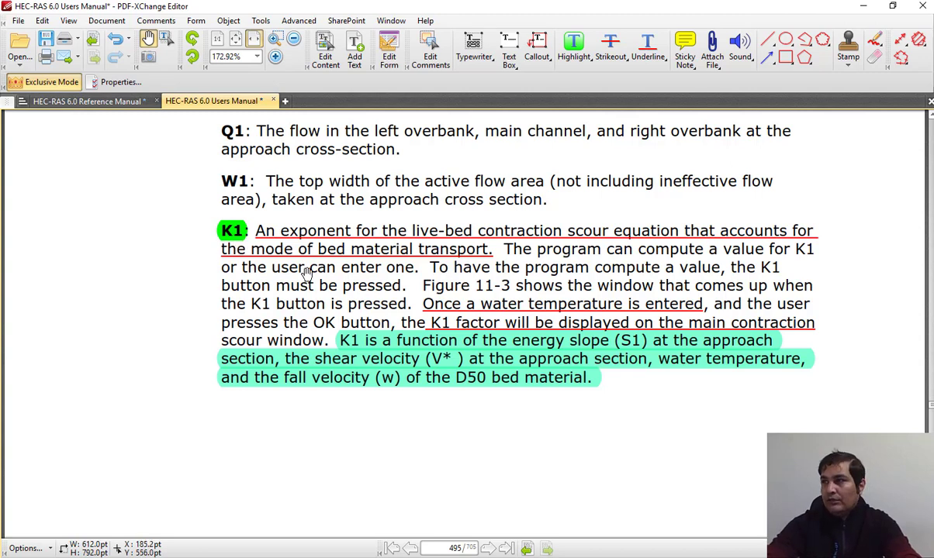
pyautogui.scroll(-10, 339, 333)
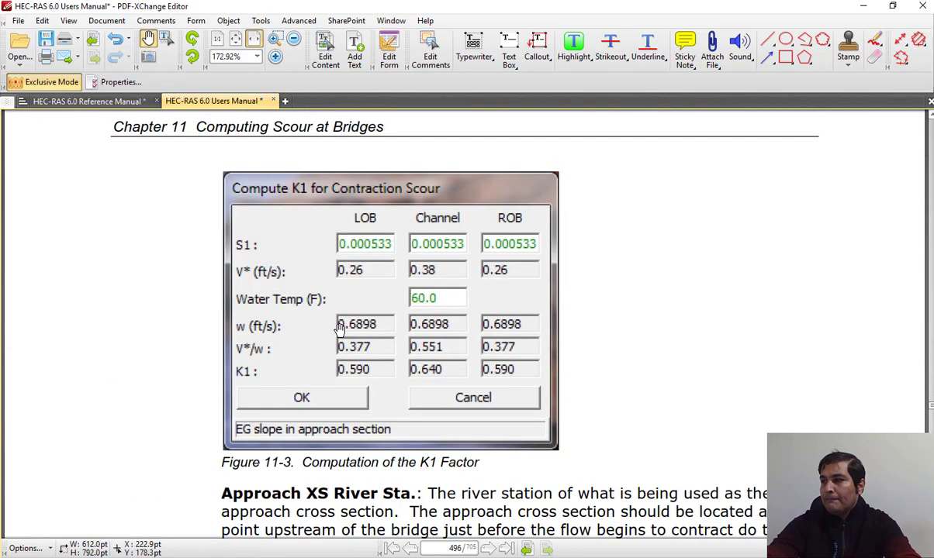
# Review the Entering Pier Scour Data section, including the Maximum V1 Y1 option, and switch to the HEC-RAS 6.0 Reference Manual
pyautogui.scroll(-9, 339, 328)
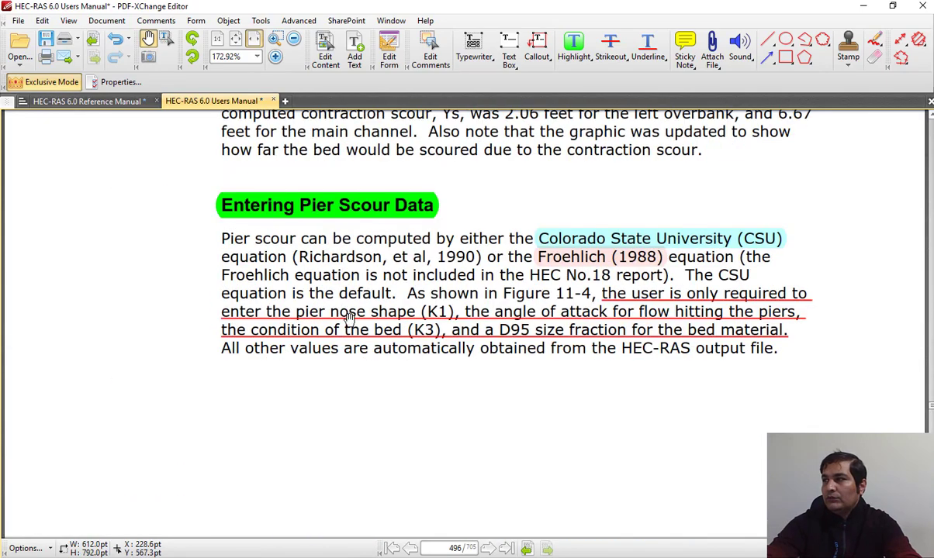
pyautogui.scroll(-5, 341, 325)
pyautogui.scroll(-10, 353, 318)
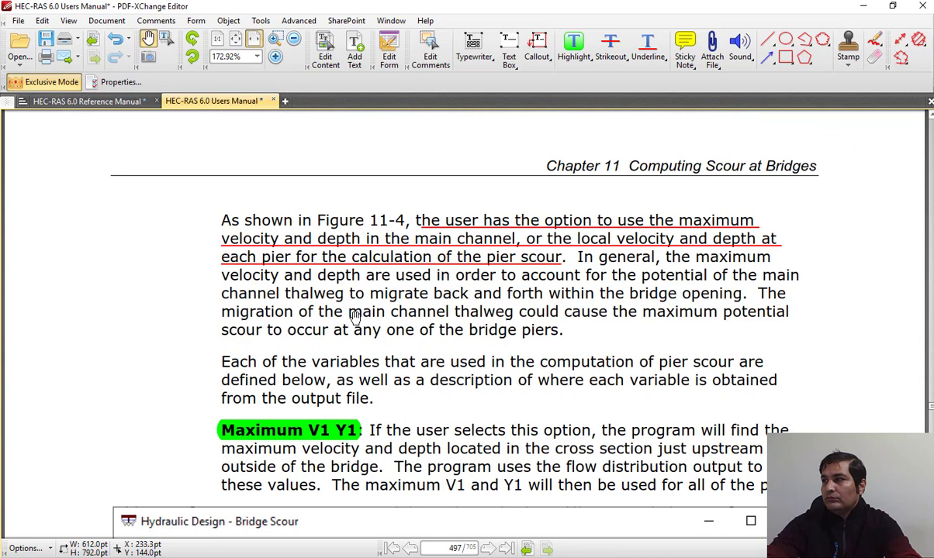
pyautogui.click(114, 102)
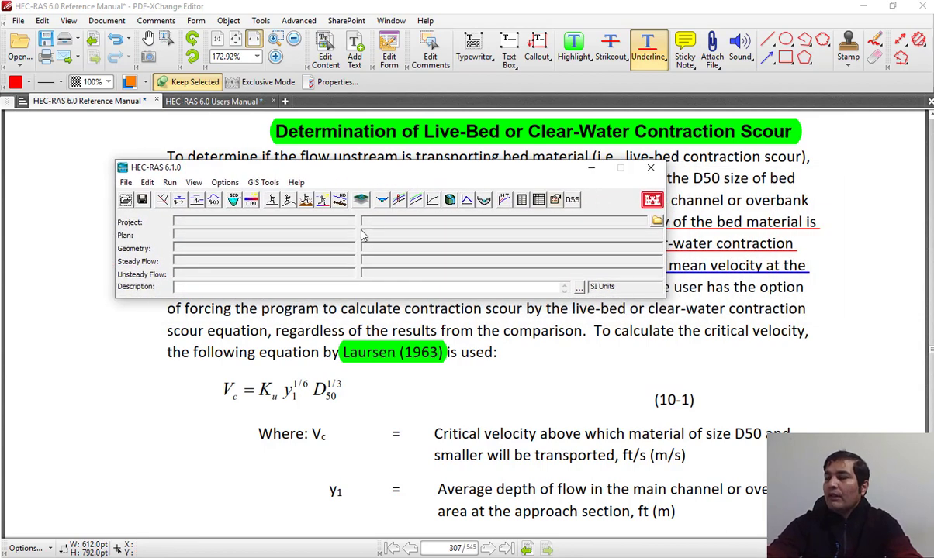
pyautogui.click(125, 200)
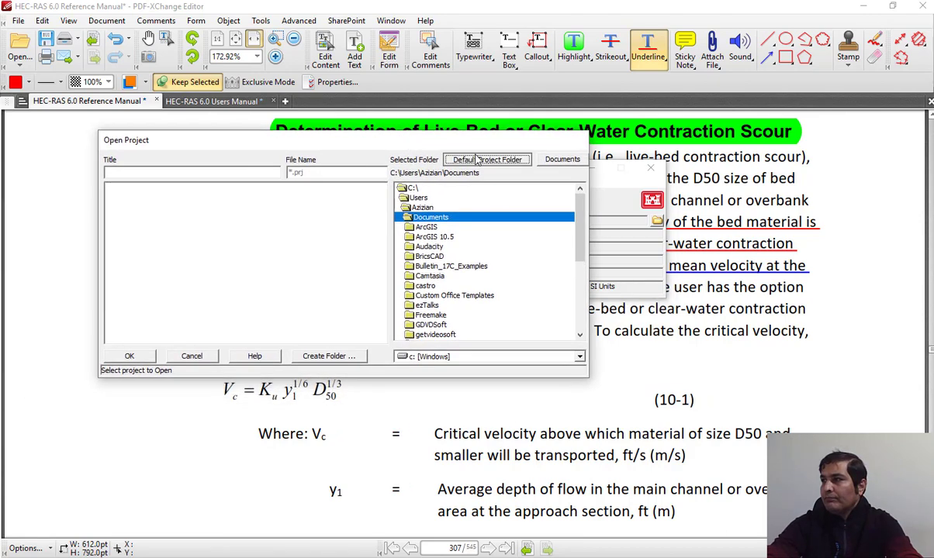
pyautogui.click(486, 159)
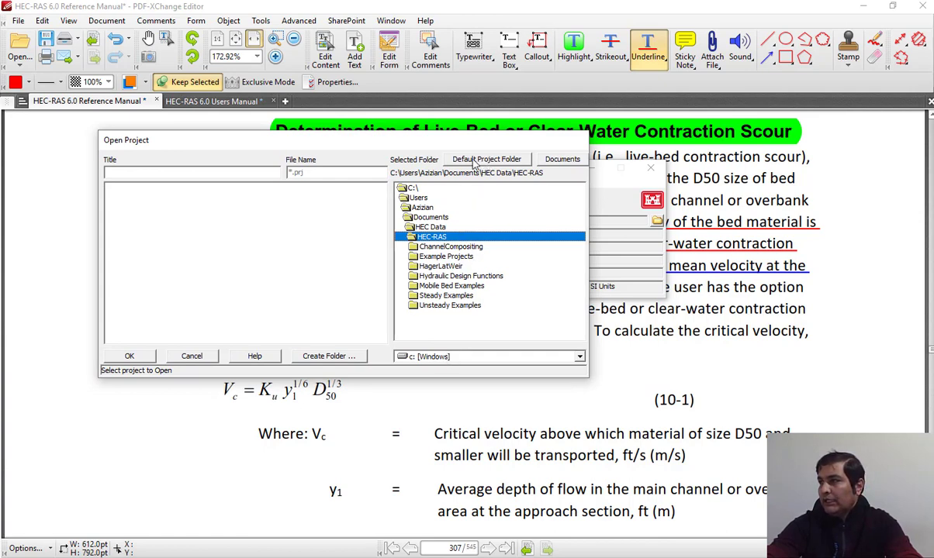
pyautogui.click(460, 299)
pyautogui.doubleClick(461, 299)
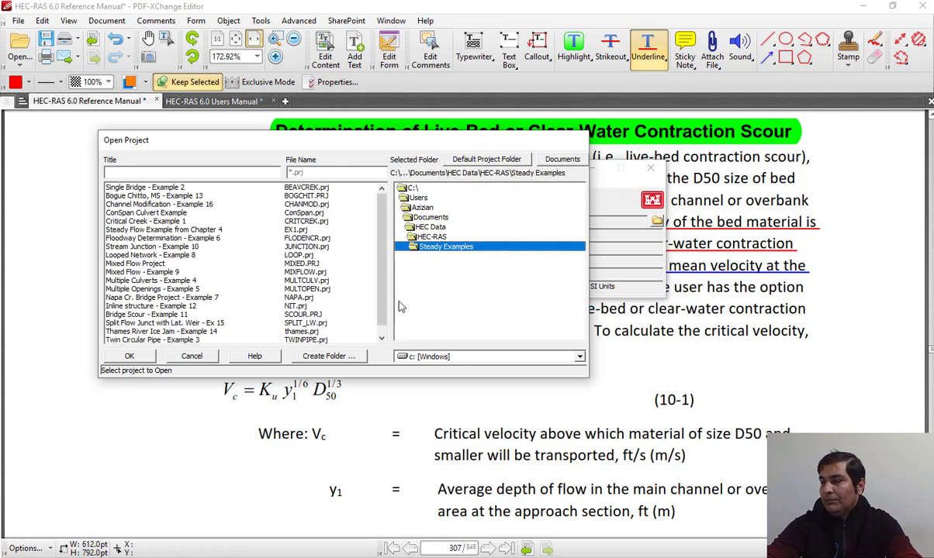
pyautogui.click(303, 314)
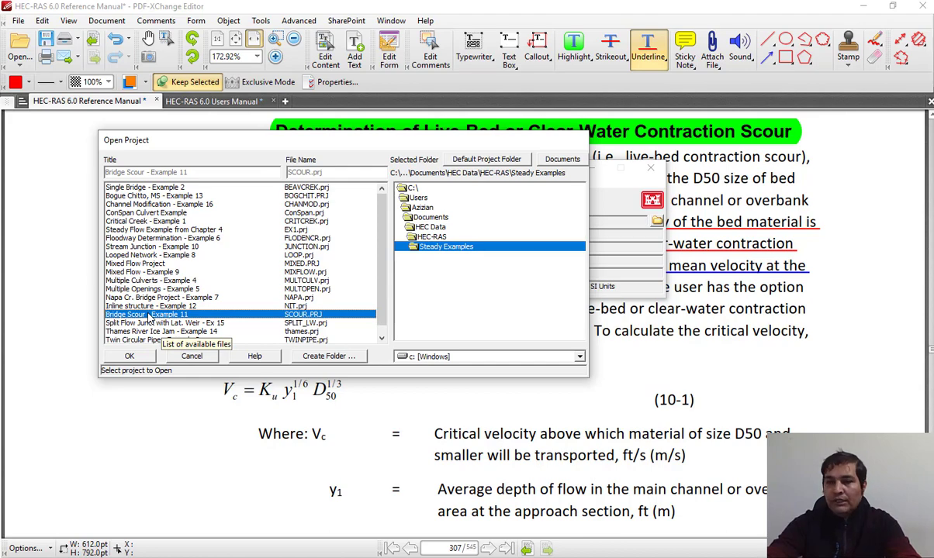
pyautogui.click(192, 356)
pyautogui.click(126, 200)
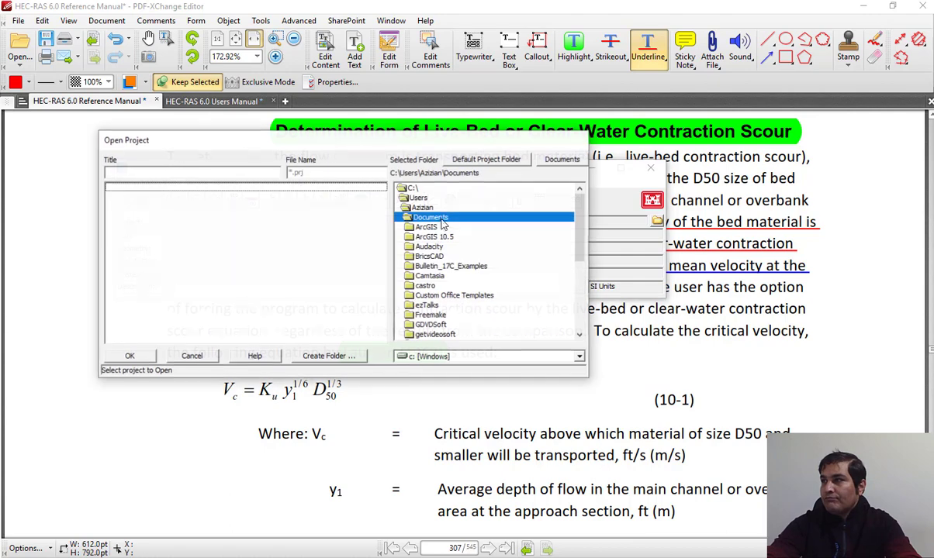
pyautogui.click(465, 159)
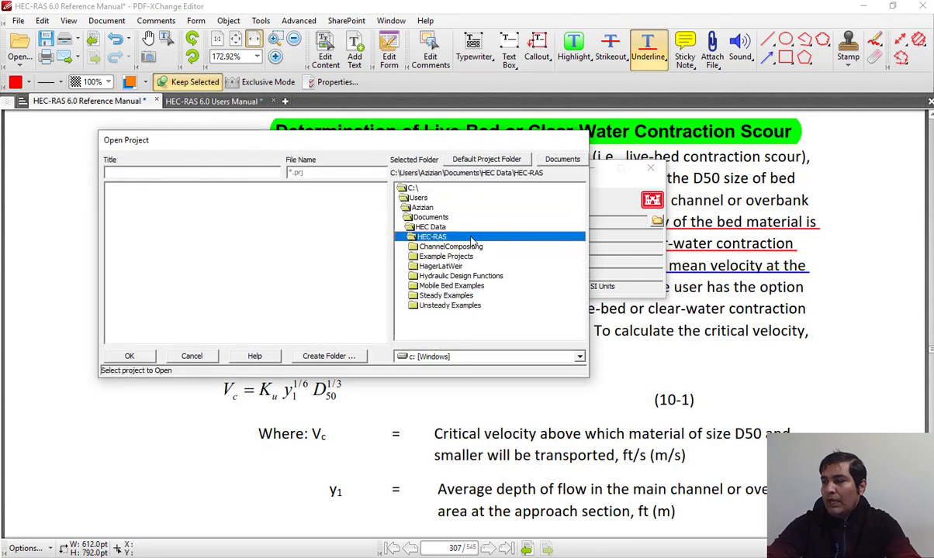
pyautogui.click(191, 356)
# Check where HEC-RAS offers its example projects for download, without downloading them
pyautogui.moveTo(394, 179); pyautogui.dragTo(436, 189)
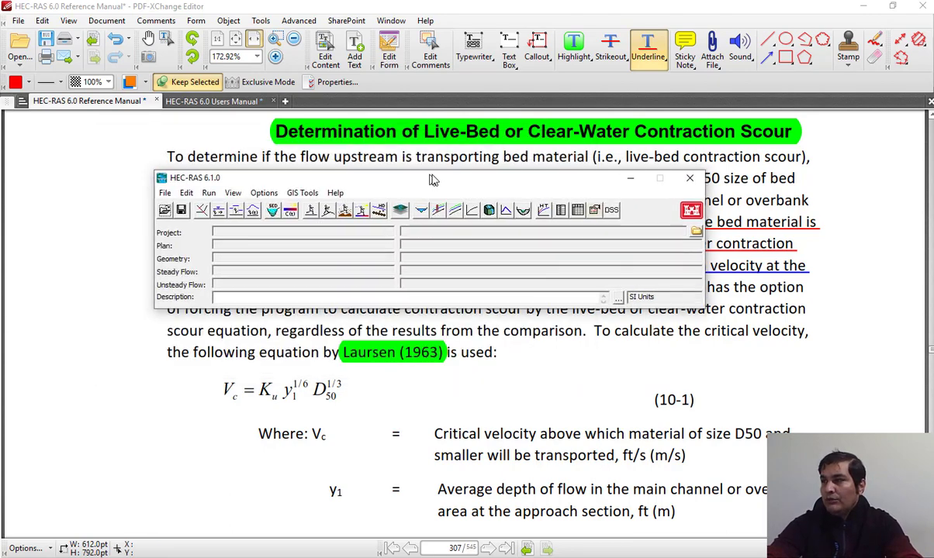
pyautogui.click(339, 193)
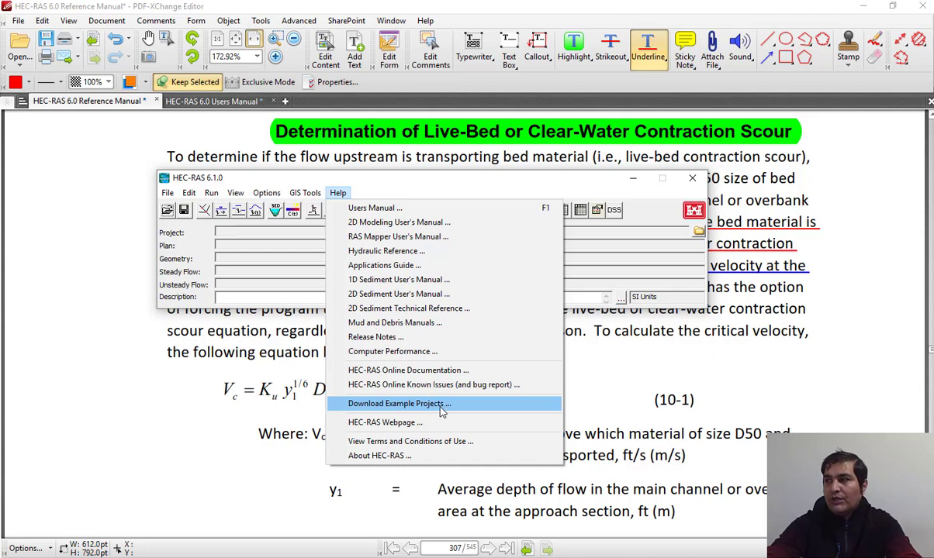
pyautogui.click(278, 241)
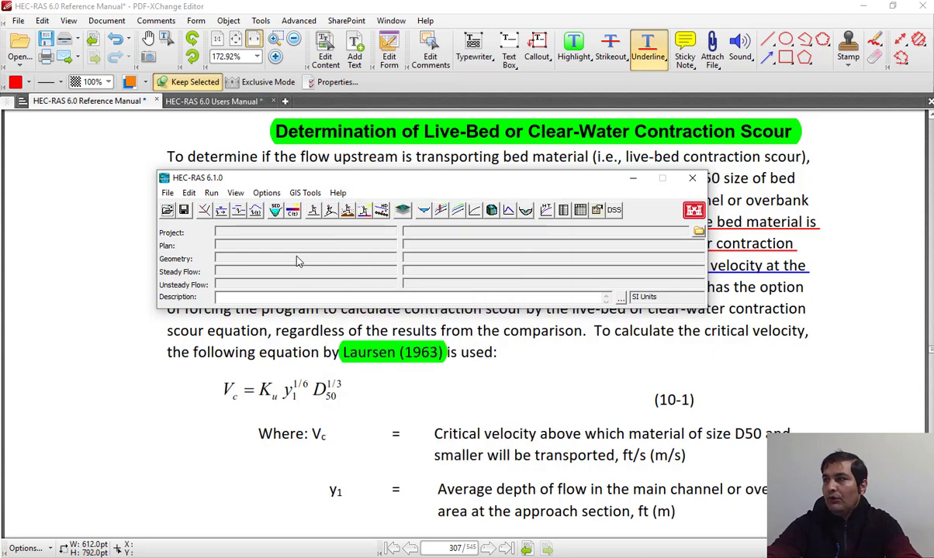
# Open the project Bridge Scour - Example 11 (SCOUR.prj) from the Steady Examples folder in the default project folder
pyautogui.click(167, 211)
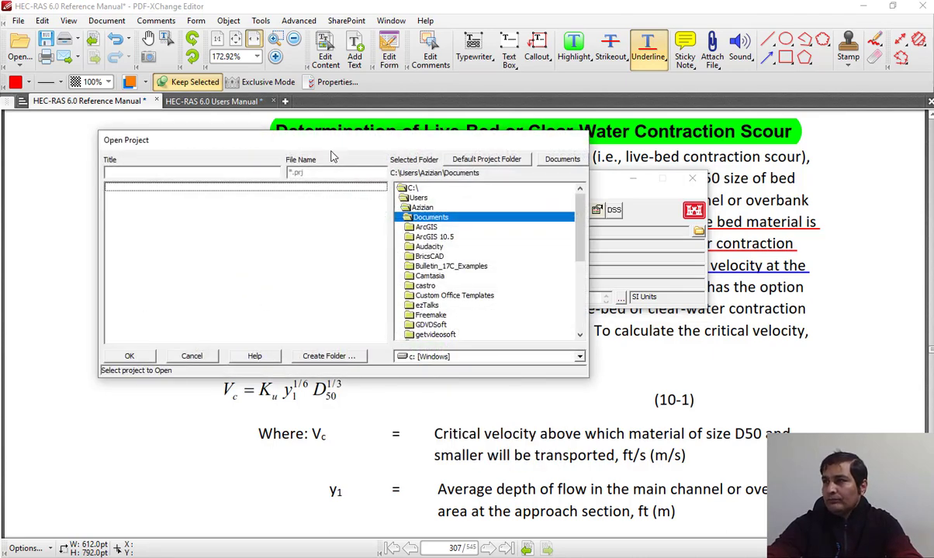
pyautogui.click(484, 161)
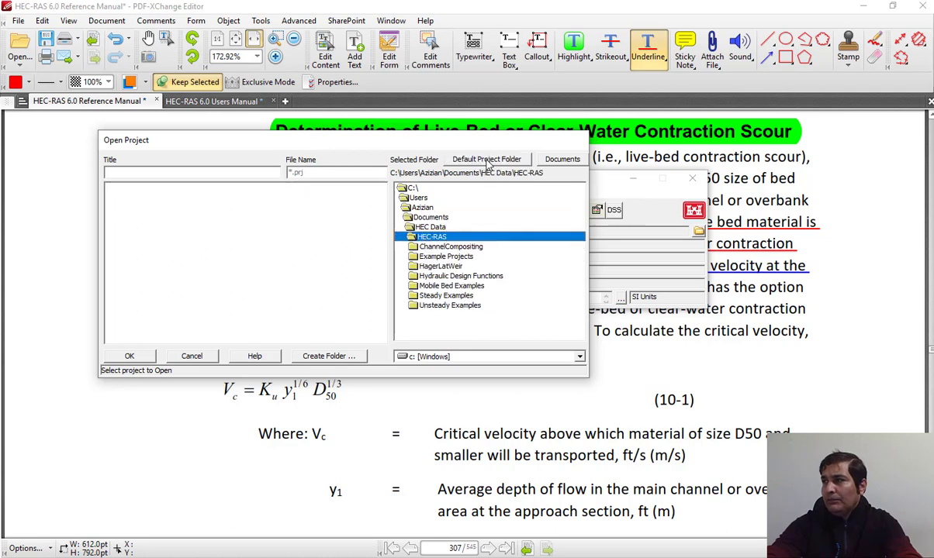
pyautogui.doubleClick(457, 298)
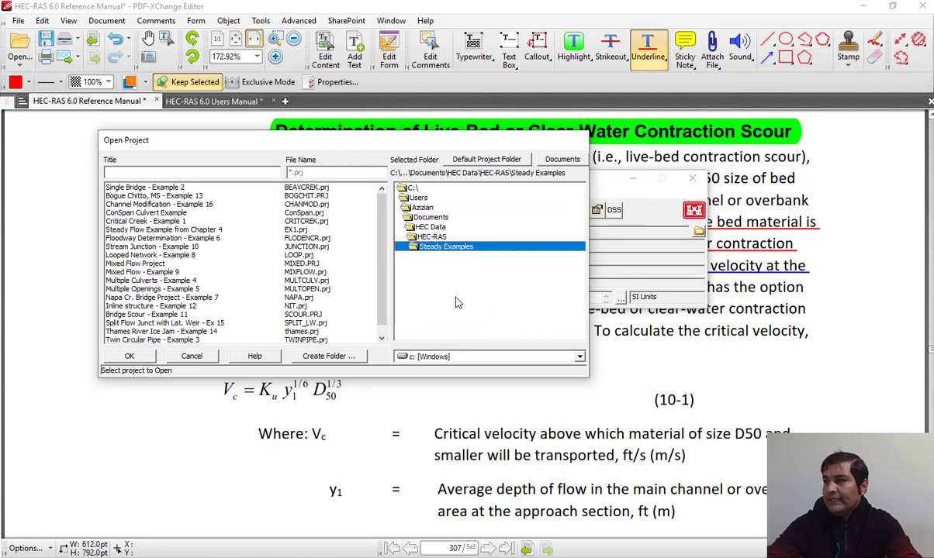
pyautogui.click(159, 314)
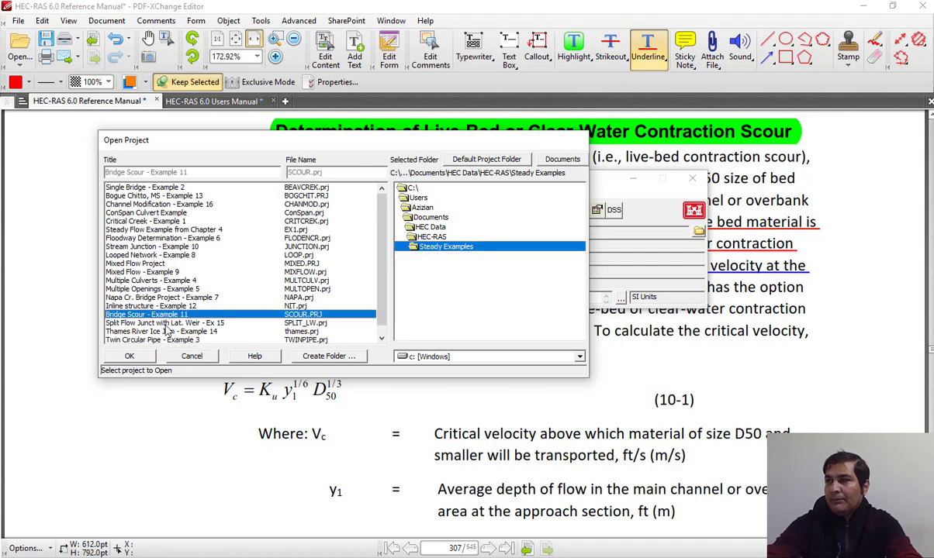
pyautogui.click(129, 356)
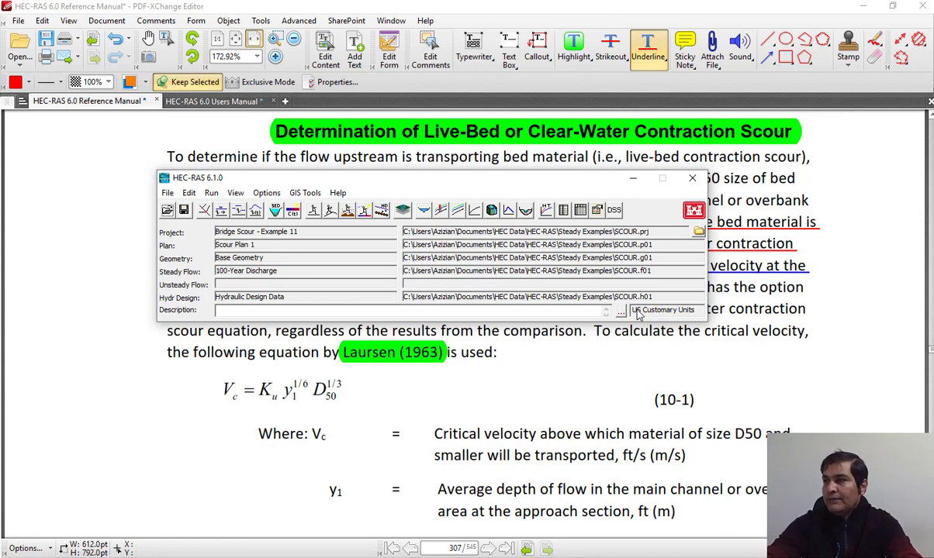
# Examine the Pine Creek base geometry and the bridge data at river station 10.36, closing both editors when done
pyautogui.click(204, 211)
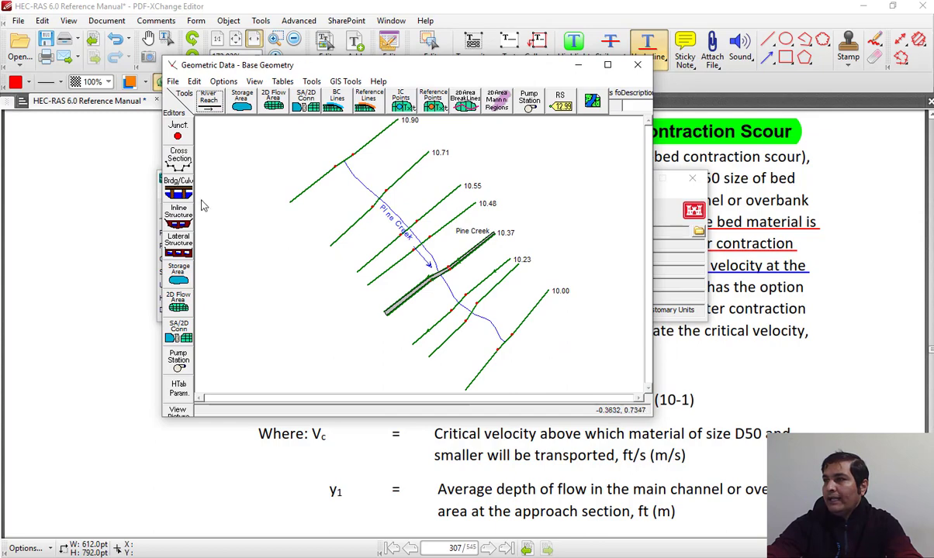
pyautogui.click(178, 192)
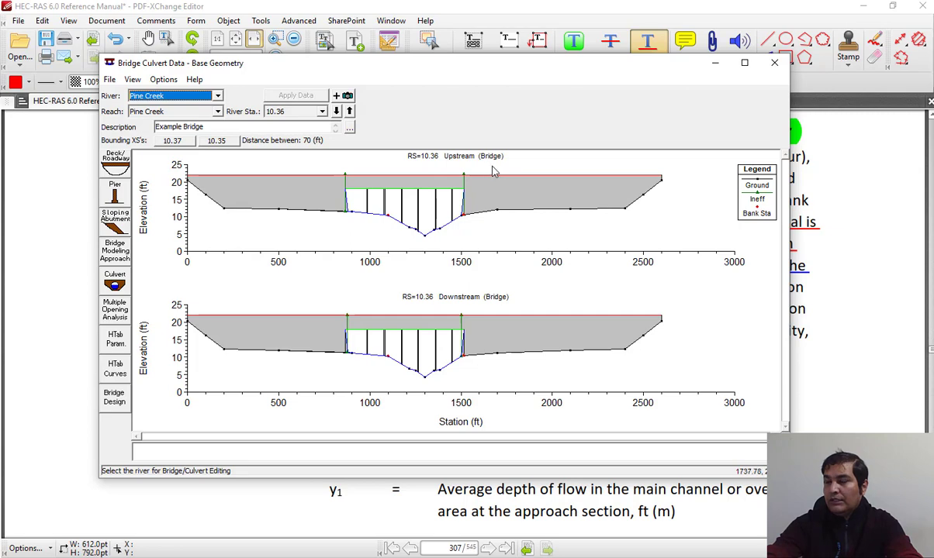
pyautogui.click(719, 65)
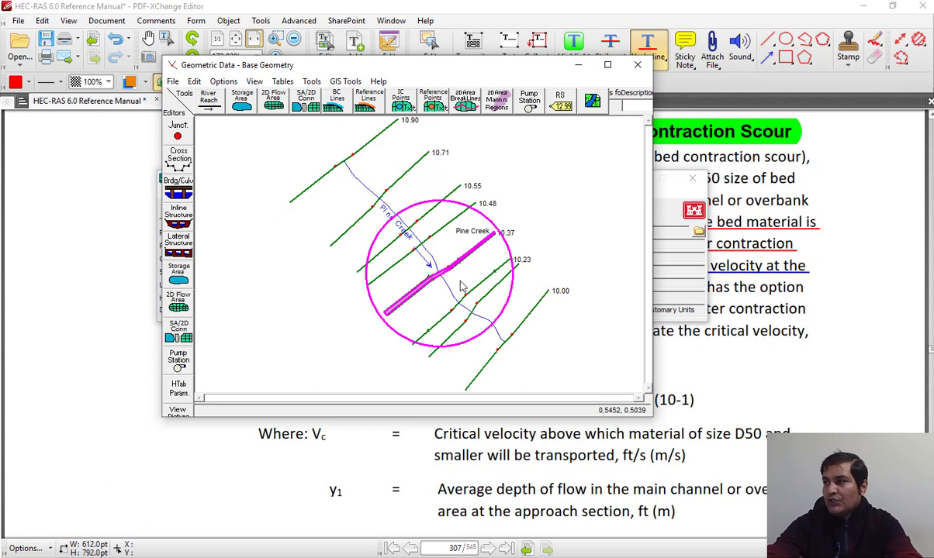
pyautogui.click(178, 190)
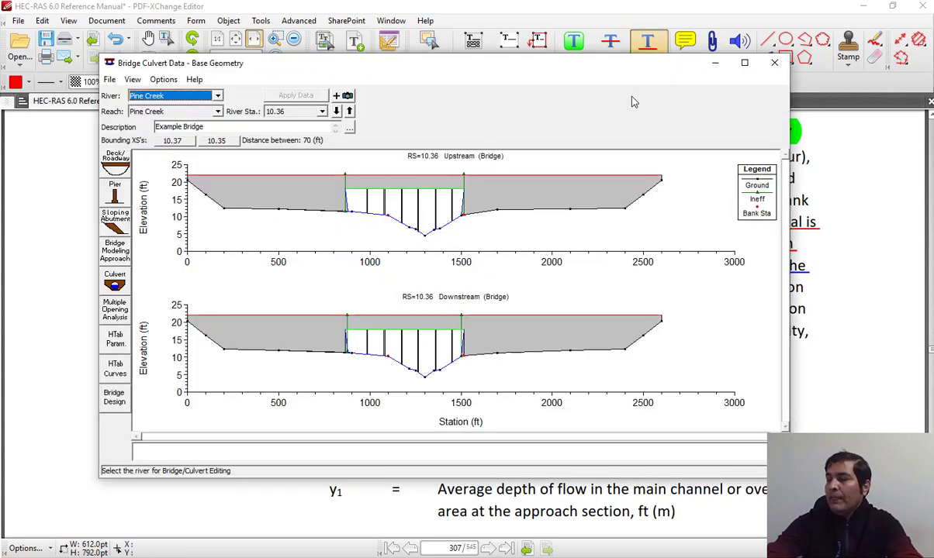
pyautogui.click(774, 62)
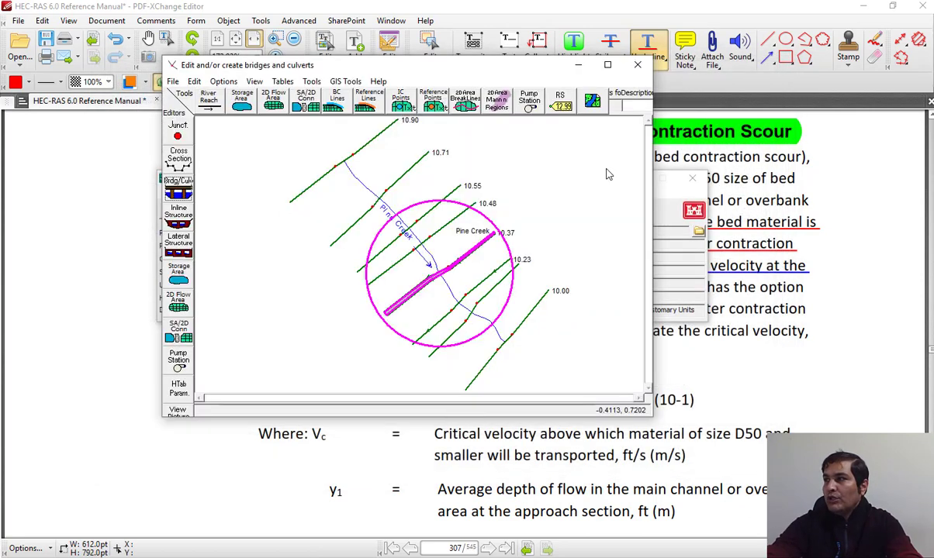
pyautogui.click(637, 64)
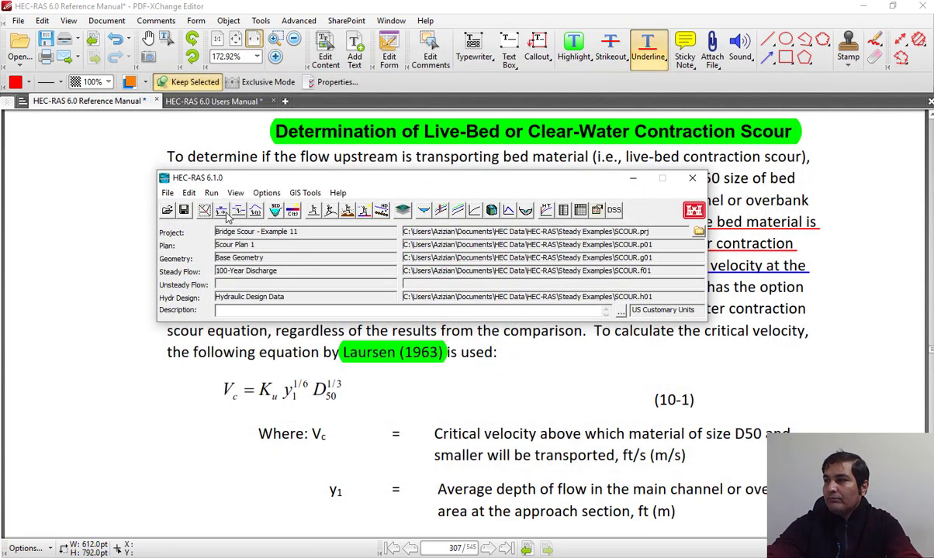
# Check the 100-Year Discharge steady flow data for the PF 1 profile on Pine Creek
pyautogui.click(223, 211)
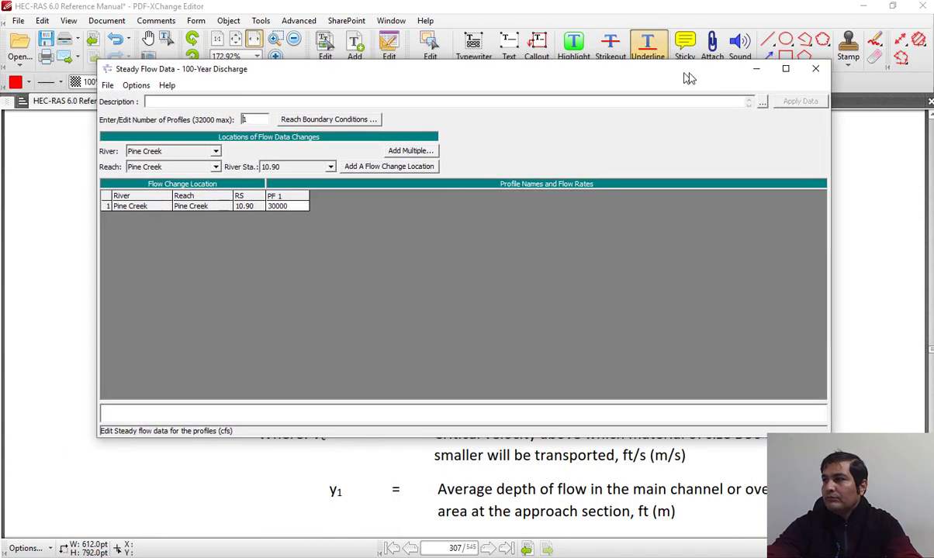
pyautogui.click(291, 207)
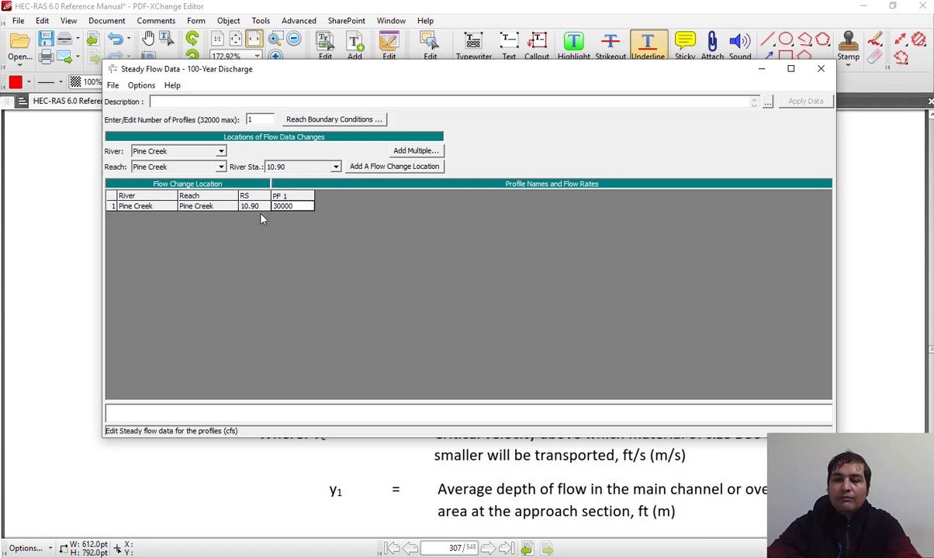
pyautogui.click(820, 69)
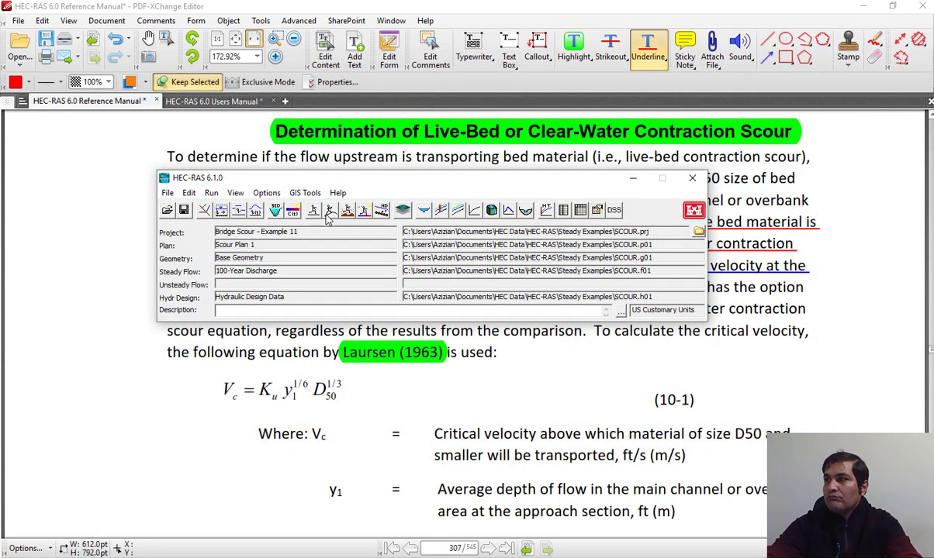
# Compute the steady flow analysis for Scour Plan 1 with the Base Geometry and 100-Year Discharge, and close the analysis
pyautogui.click(314, 211)
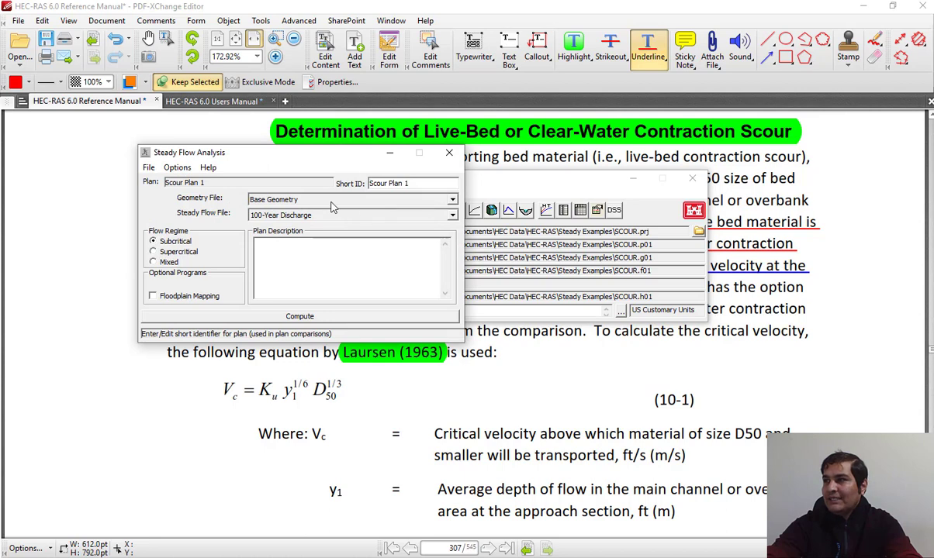
pyautogui.click(305, 318)
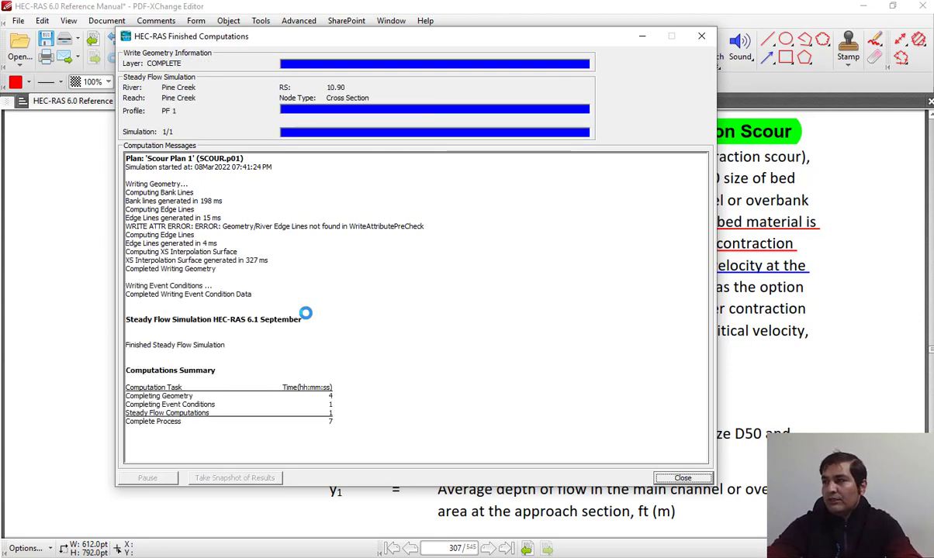
pyautogui.click(675, 478)
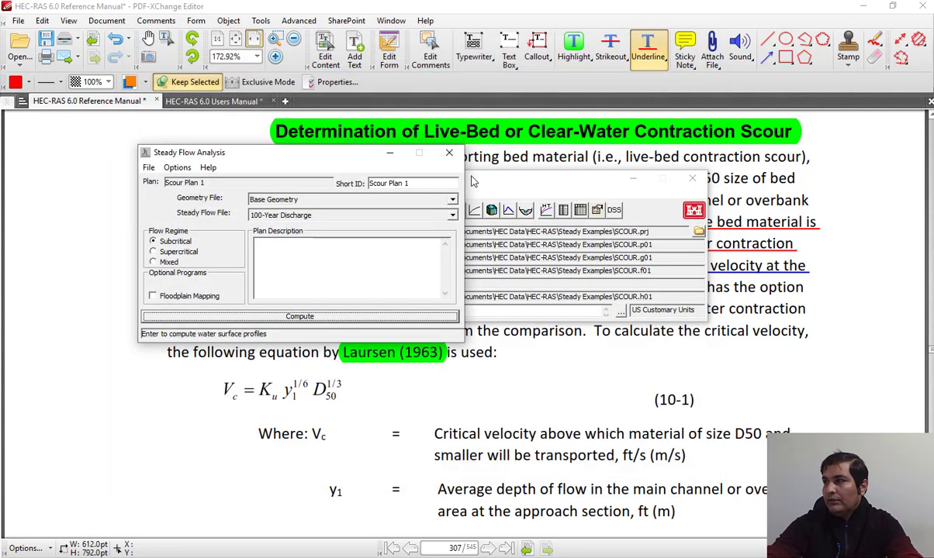
pyautogui.click(449, 155)
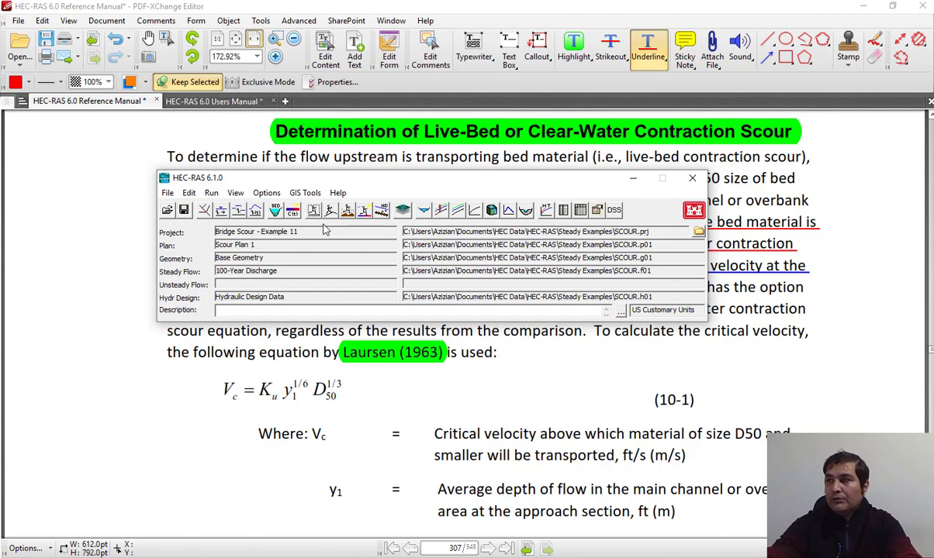
# Open the hydraulic design computations for bridge scour and maximize the window
pyautogui.moveTo(379, 179); pyautogui.dragTo(437, 182)
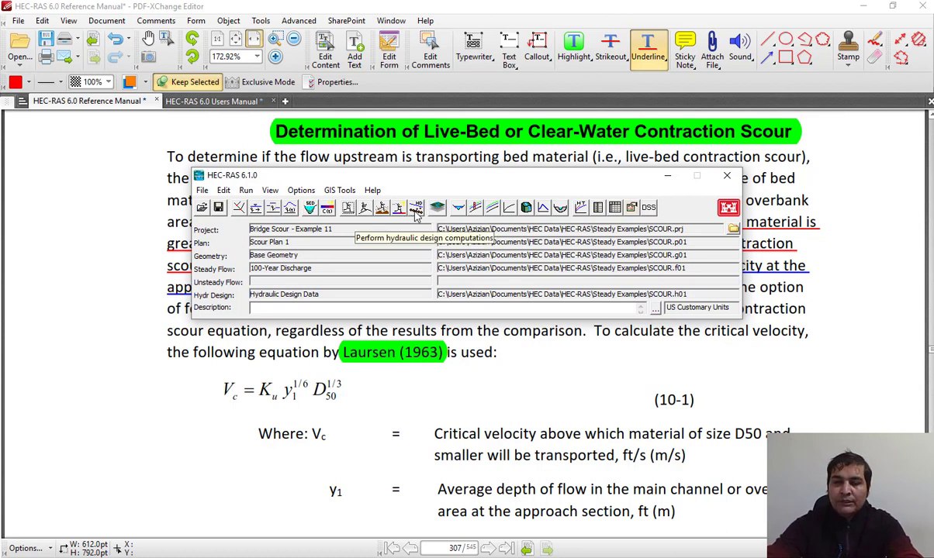
pyautogui.click(245, 191)
pyautogui.click(245, 191)
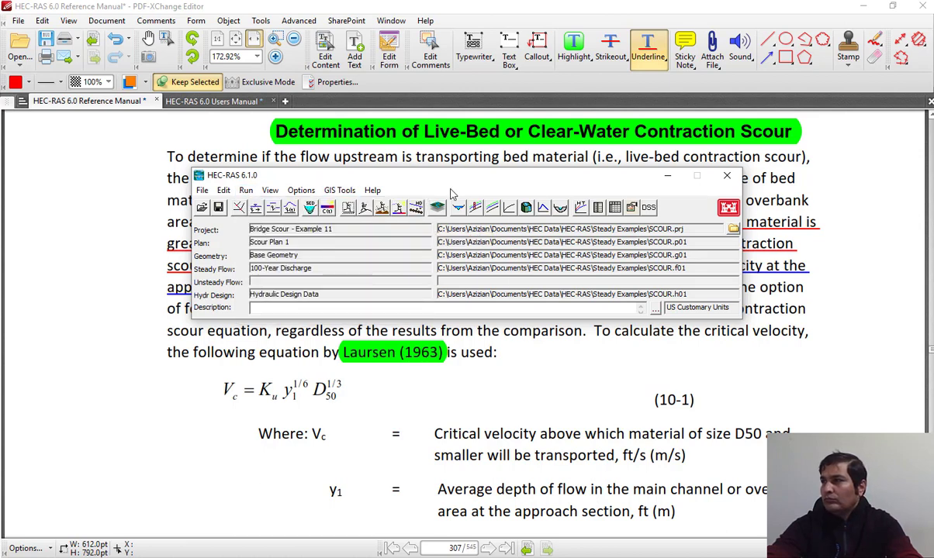
pyautogui.click(415, 208)
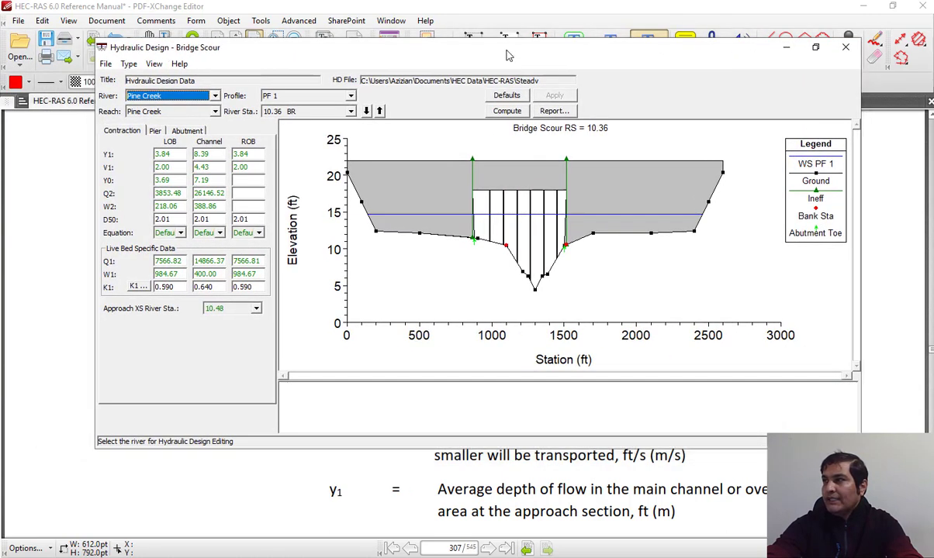
pyautogui.doubleClick(479, 48)
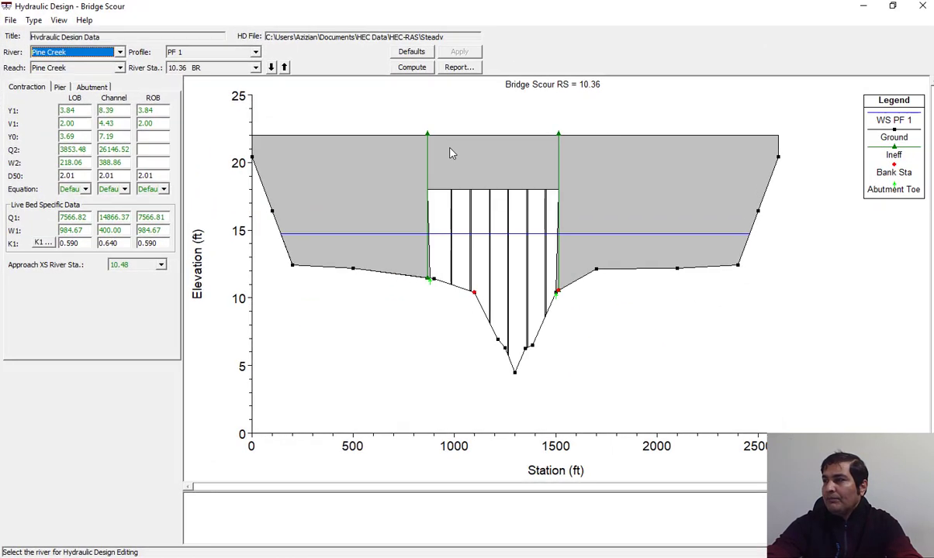
# Review the hydraulic design types, keeping Bridge Scour, and look through the contraction, pier and abutment scour data
pyautogui.click(36, 21)
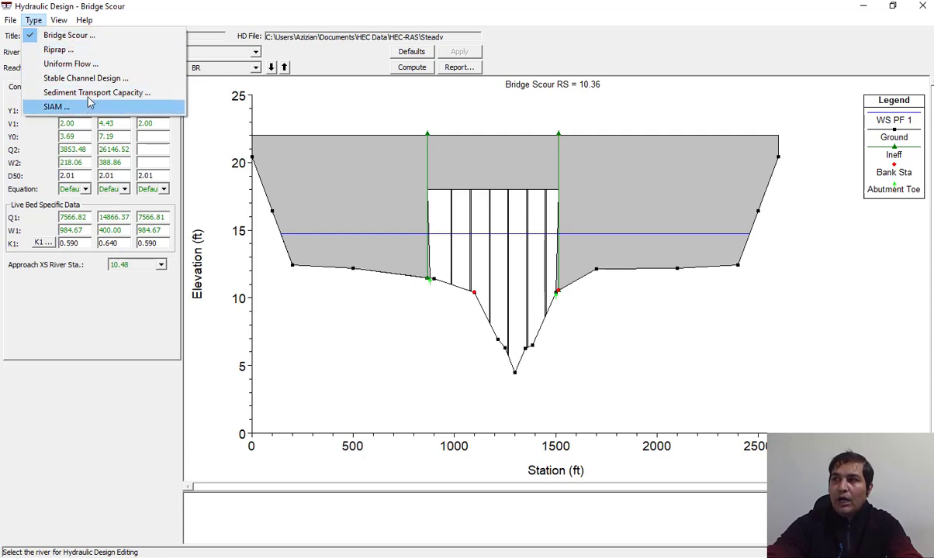
pyautogui.click(88, 40)
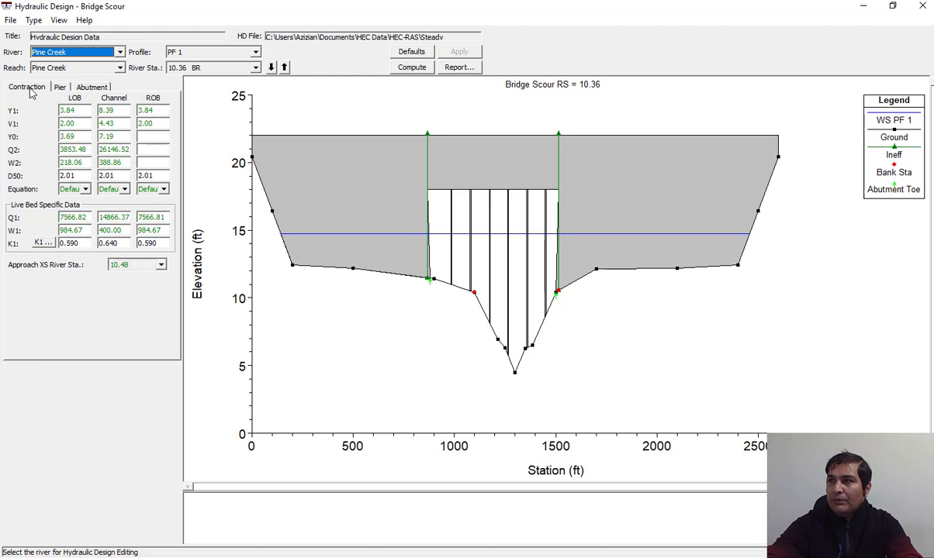
pyautogui.click(60, 87)
pyautogui.click(93, 88)
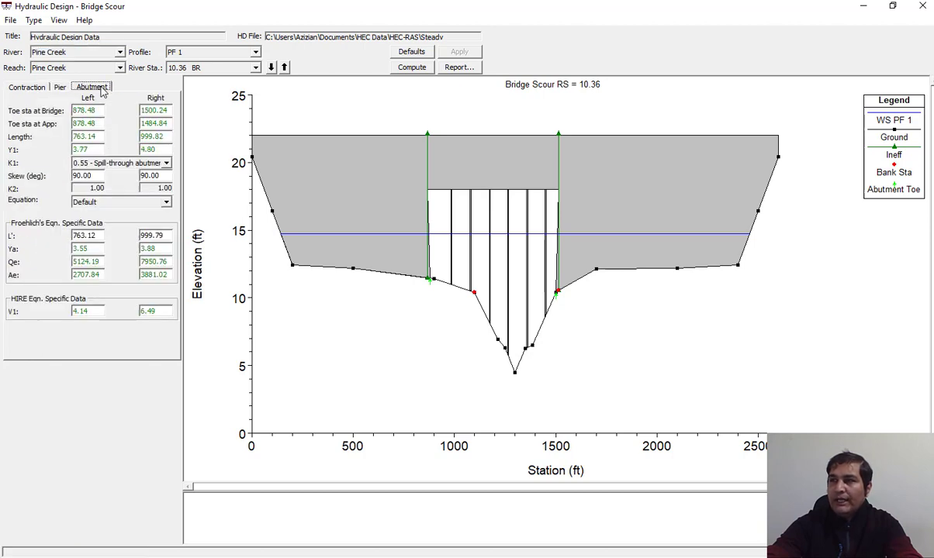
pyautogui.click(31, 87)
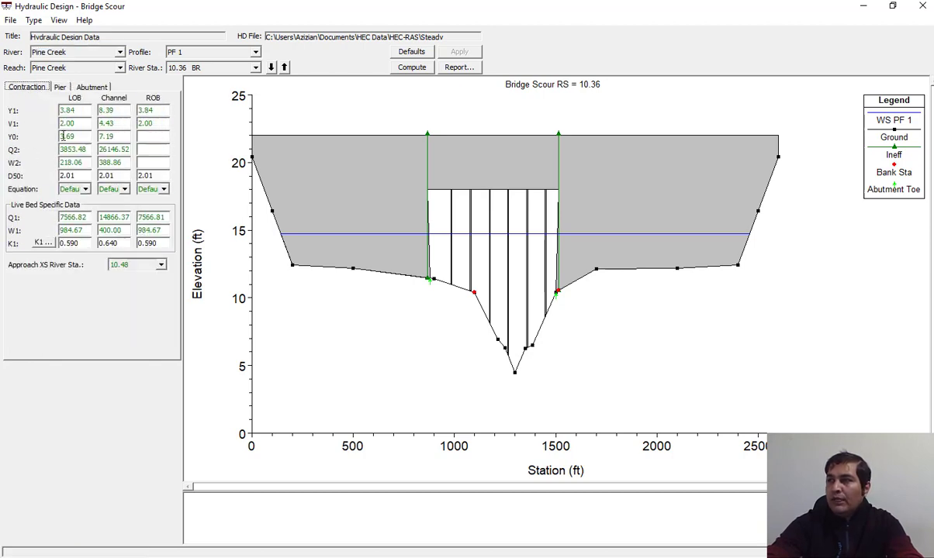
# Examine the approach section depths Y1 for the overbanks and channel and the D50 grain sizes in the contraction scour data
pyautogui.click(78, 112)
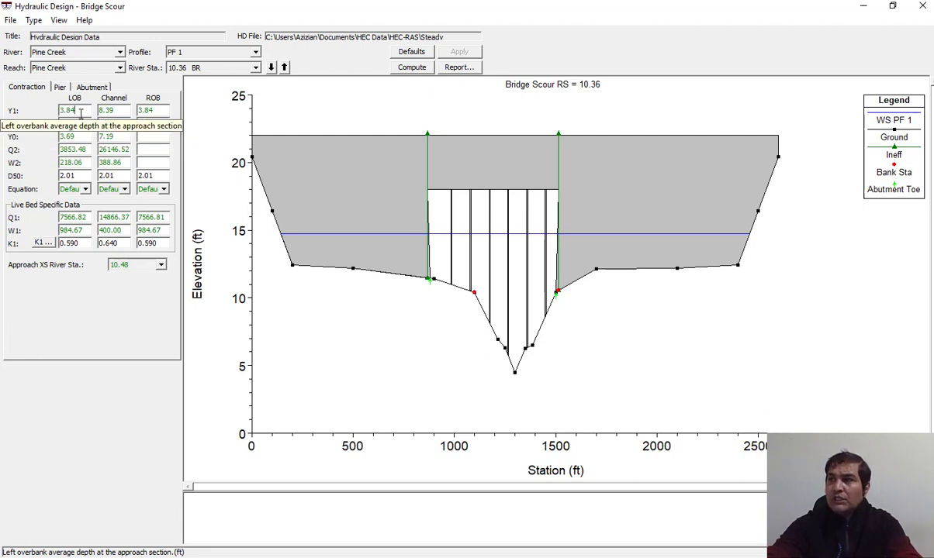
pyautogui.moveTo(79, 112); pyautogui.dragTo(62, 116)
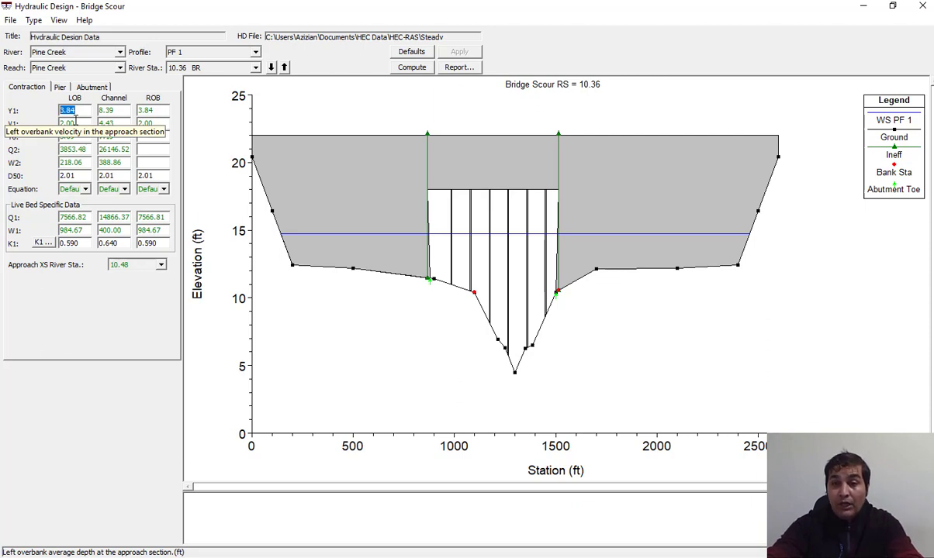
pyautogui.click(123, 113)
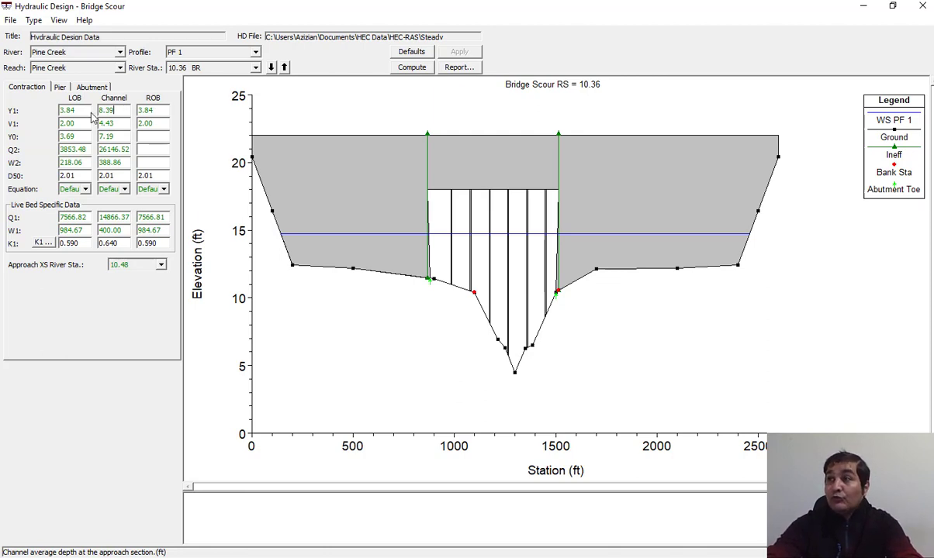
pyautogui.click(87, 111)
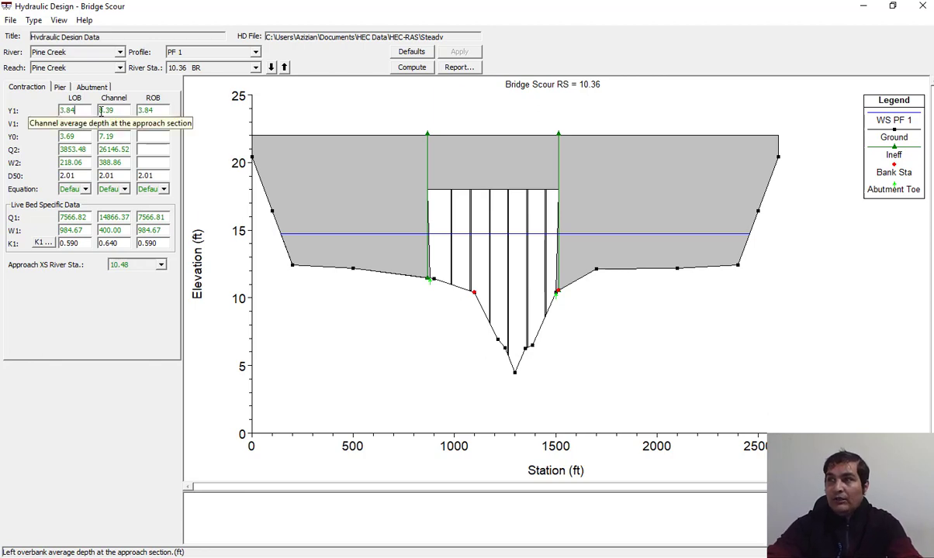
pyautogui.click(166, 110)
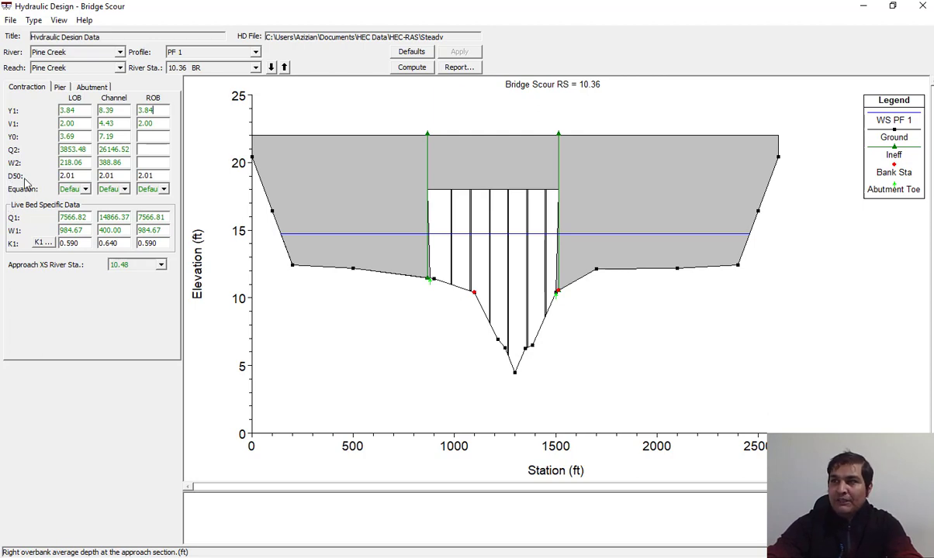
pyautogui.click(69, 175)
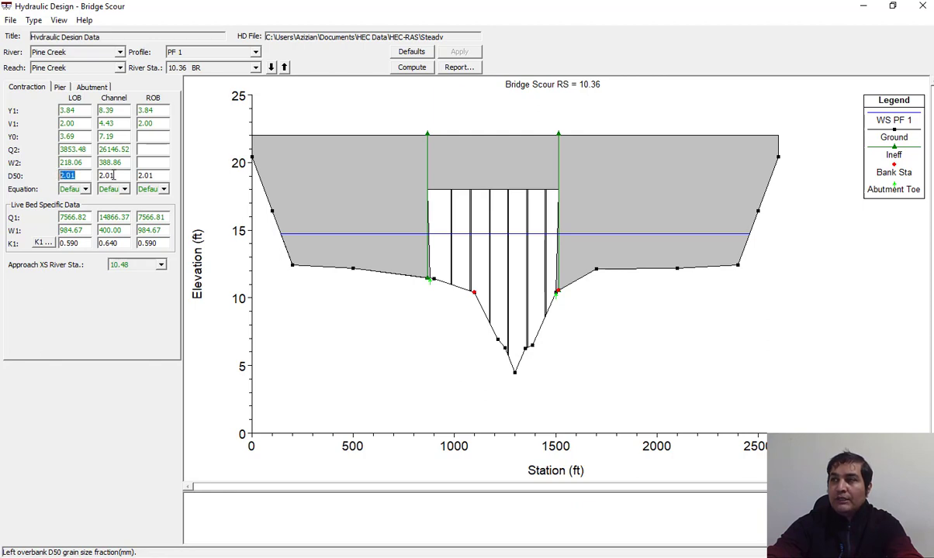
pyautogui.press('Tab')
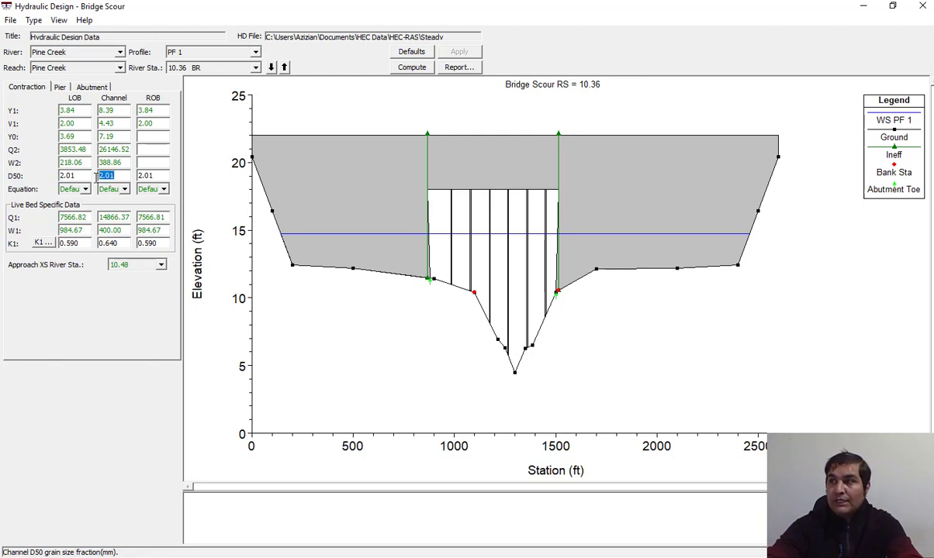
pyautogui.click(81, 175)
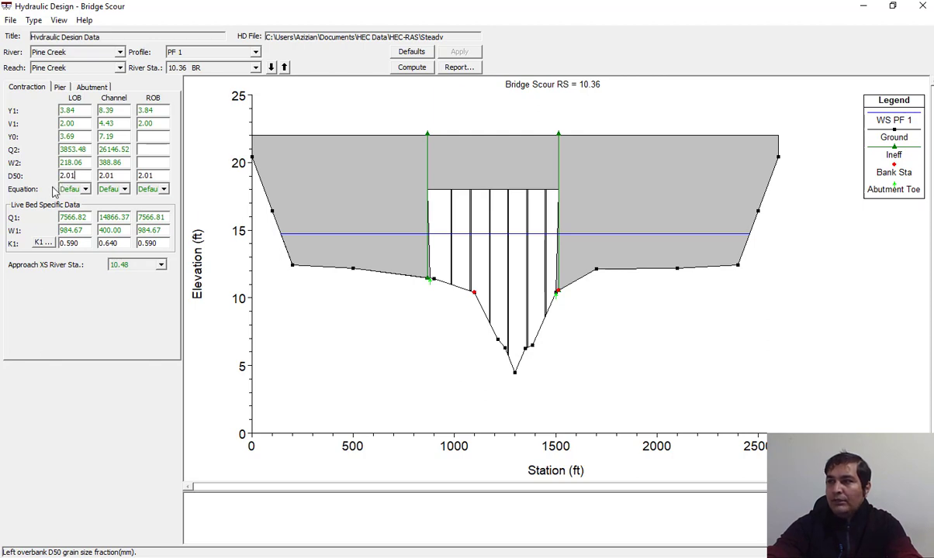
pyautogui.moveTo(72, 175); pyautogui.dragTo(28, 176)
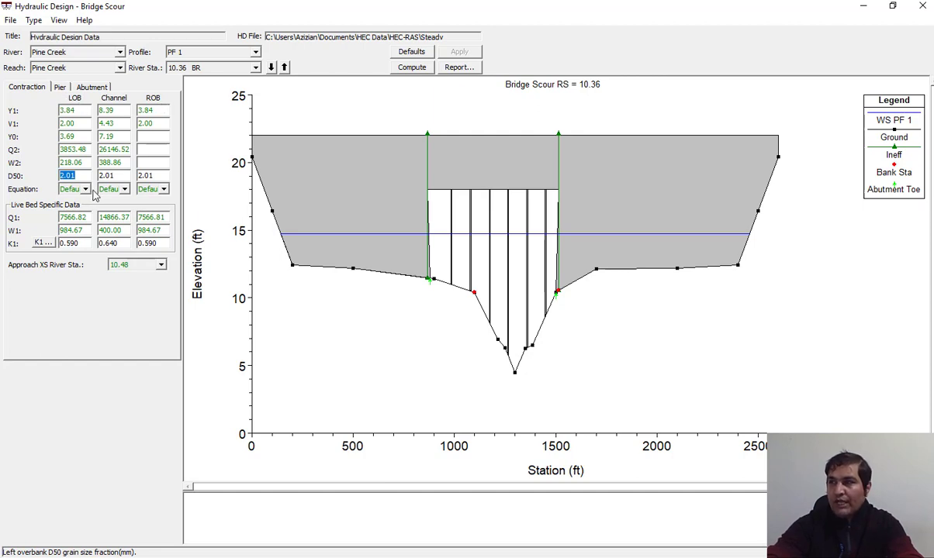
pyautogui.click(65, 176)
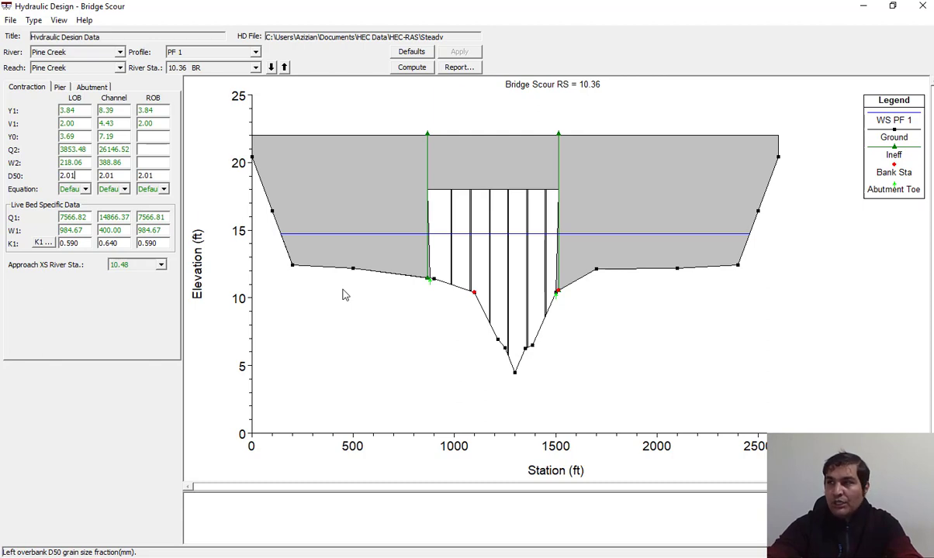
# Review the contraction scour equation options for the left overbank, keeping Default
pyautogui.click(85, 189)
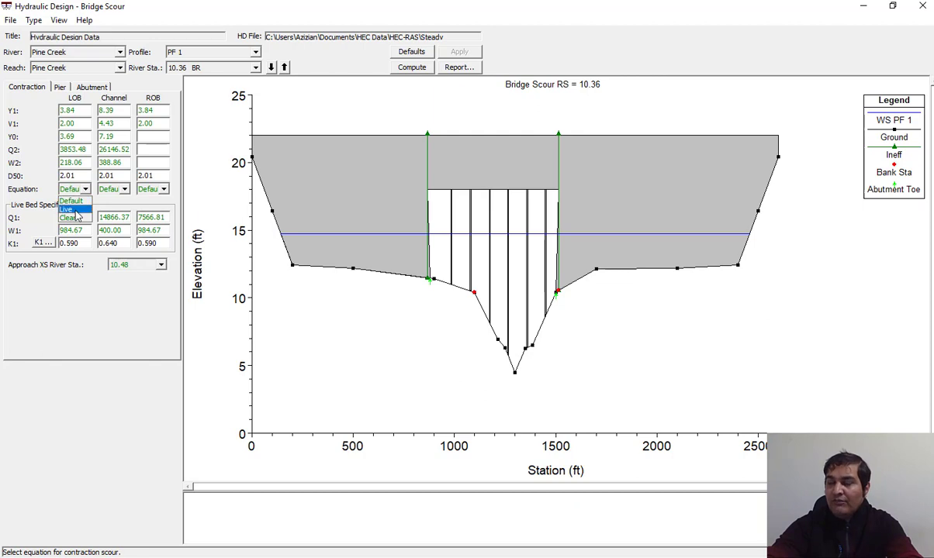
pyautogui.click(121, 187)
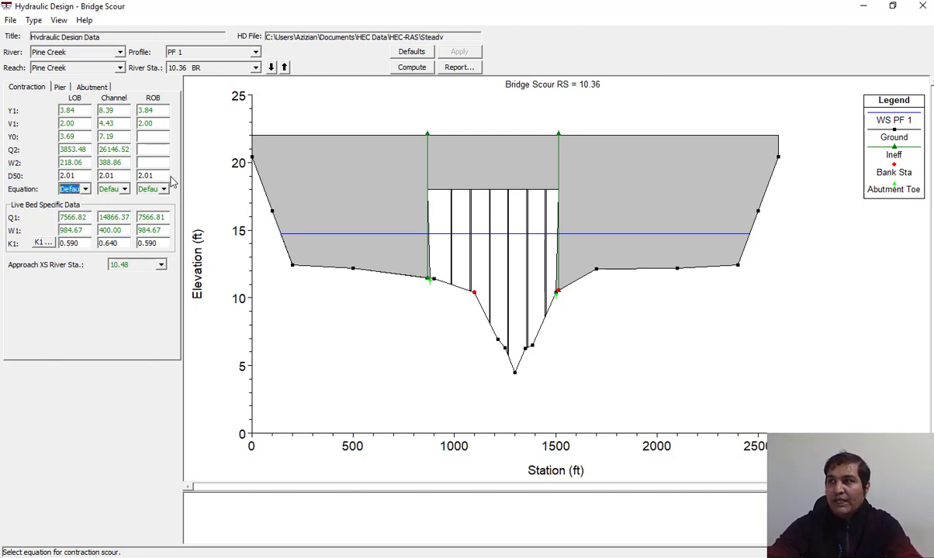
pyautogui.click(75, 189)
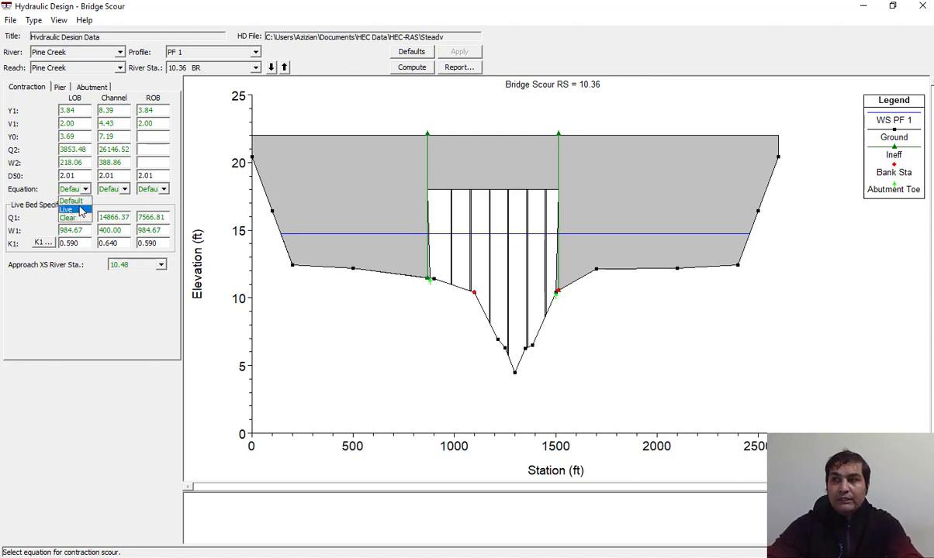
pyautogui.click(35, 185)
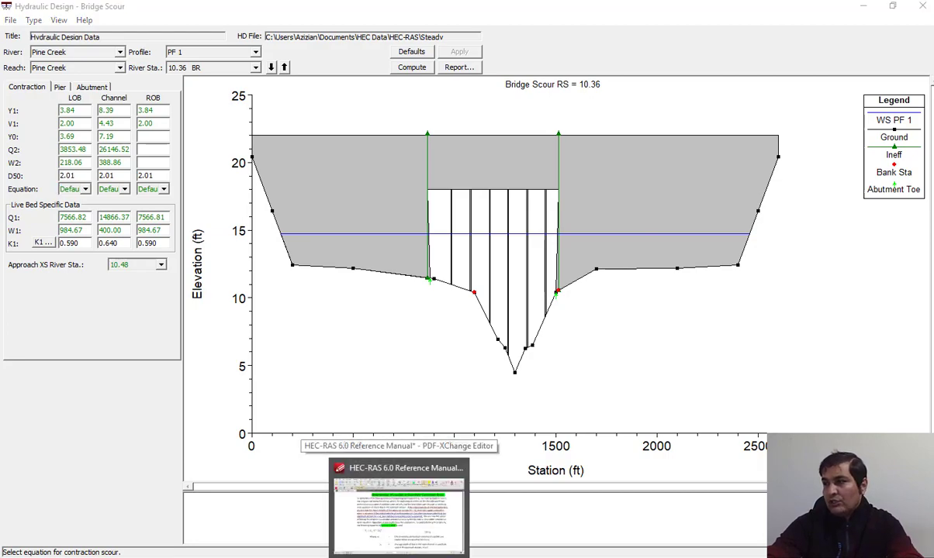
# Switch to the HEC-RAS 6.0 Reference Manual in PDF-XChange Editor, read the live-bed or clear-water contraction scour section, and underline Vc in equation 10-1
pyautogui.click(391, 539)
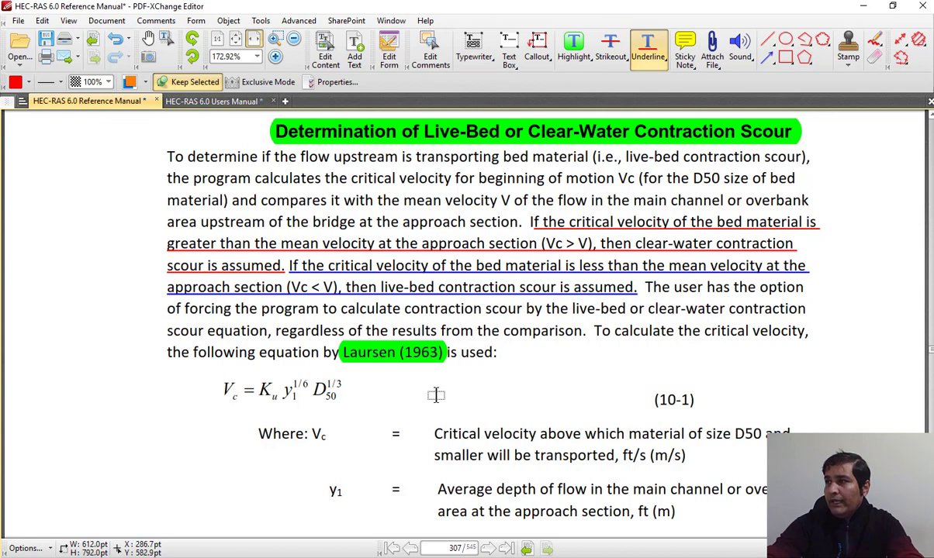
pyautogui.scroll(4, 435, 393)
pyautogui.scroll(-5, 435, 392)
pyautogui.scroll(2, 373, 278)
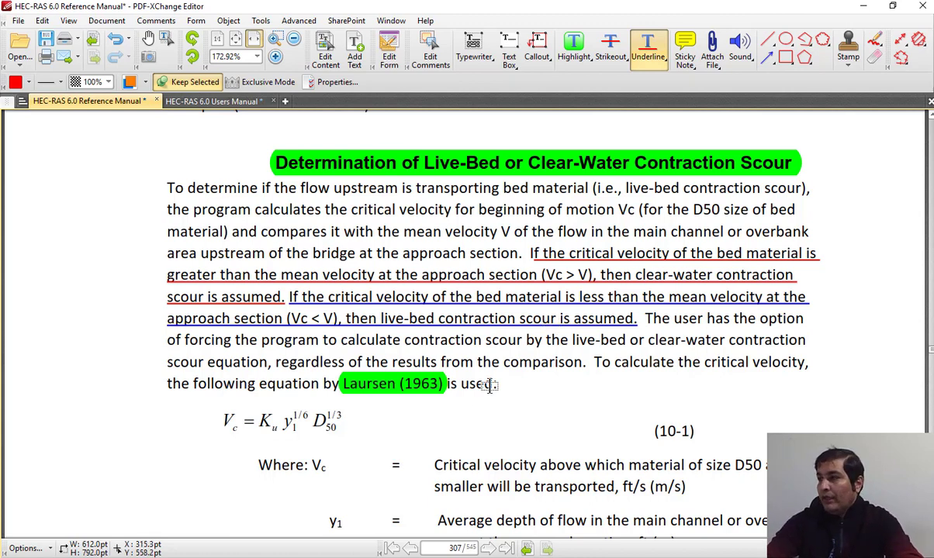
pyautogui.scroll(-1, 469, 357)
pyautogui.scroll(-1, 500, 322)
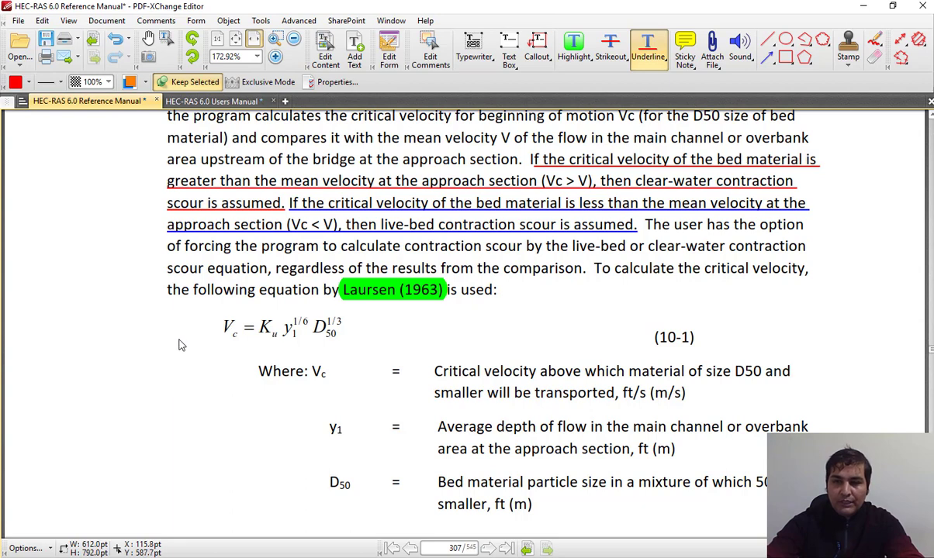
pyautogui.click(228, 328)
pyautogui.moveTo(228, 328); pyautogui.dragTo(230, 326)
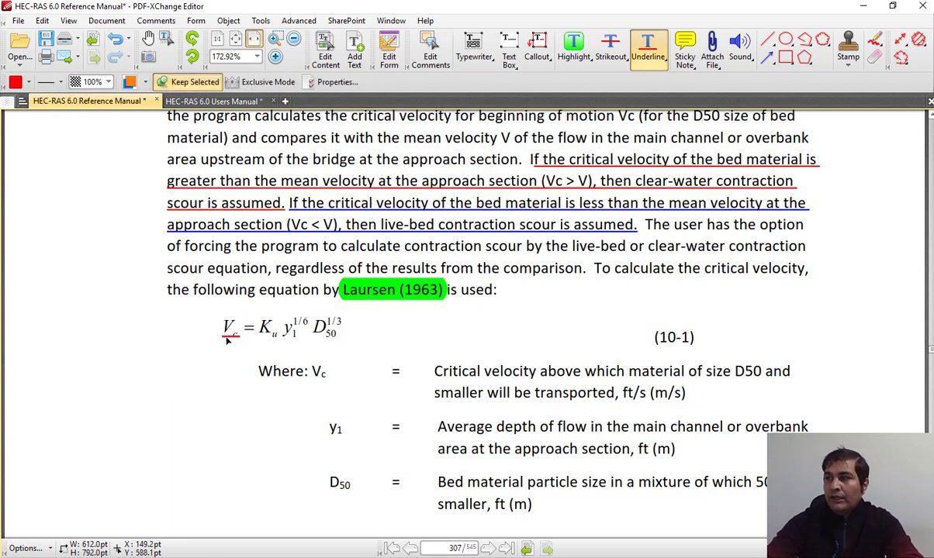
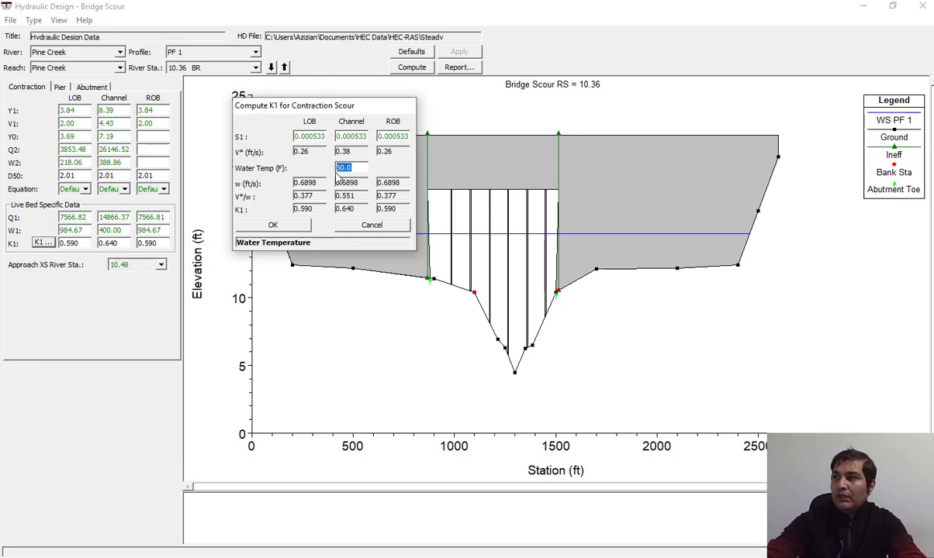
# Set the water temperature to 80 °F in the K1 computation for contraction scour and accept it
pyautogui.write('8')
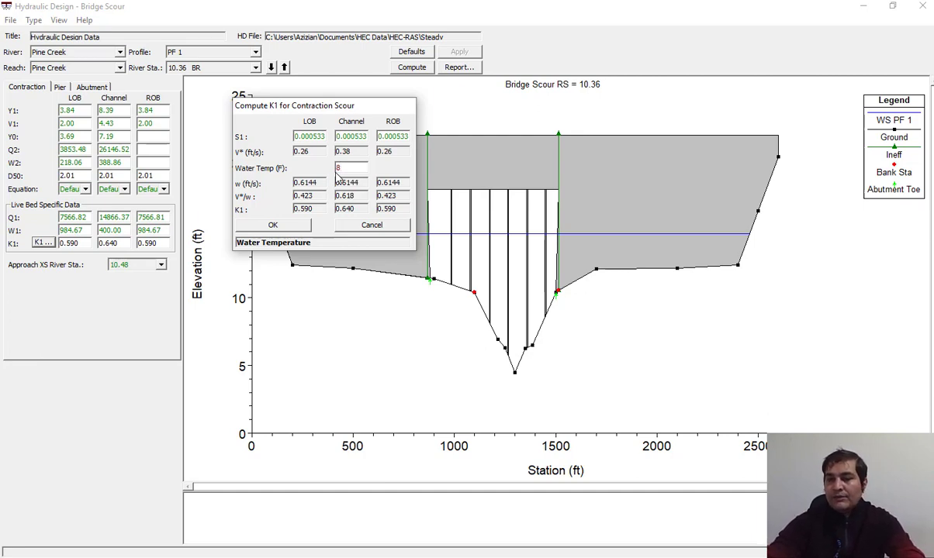
pyautogui.write('0')
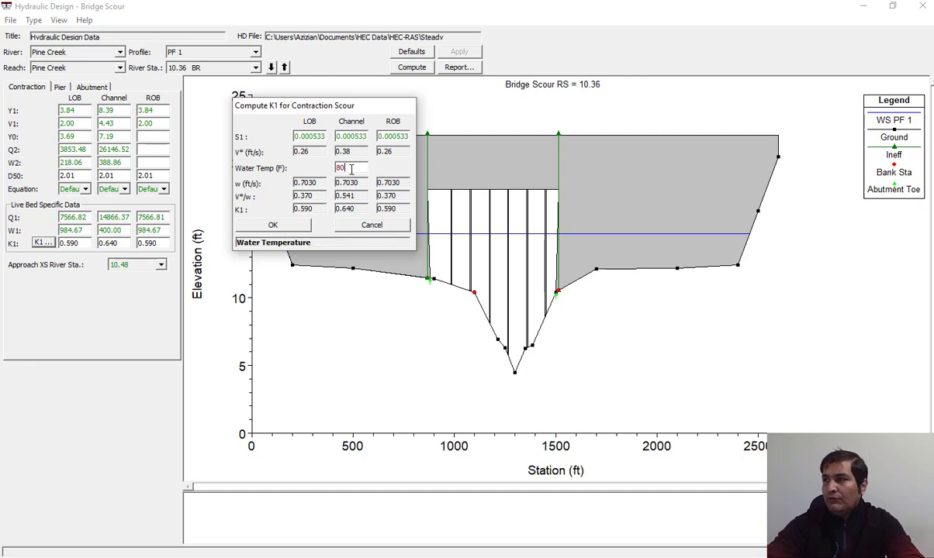
pyautogui.moveTo(346, 168); pyautogui.dragTo(290, 164)
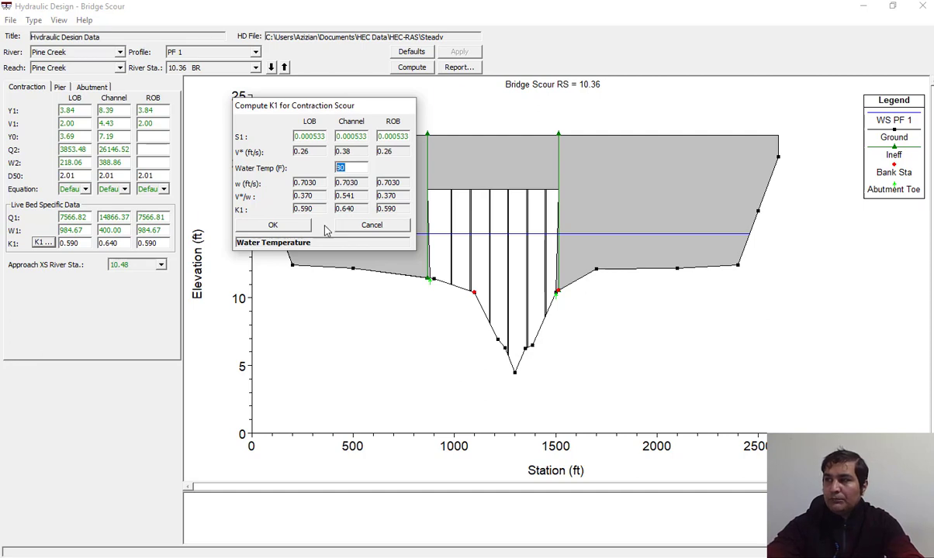
pyautogui.click(283, 226)
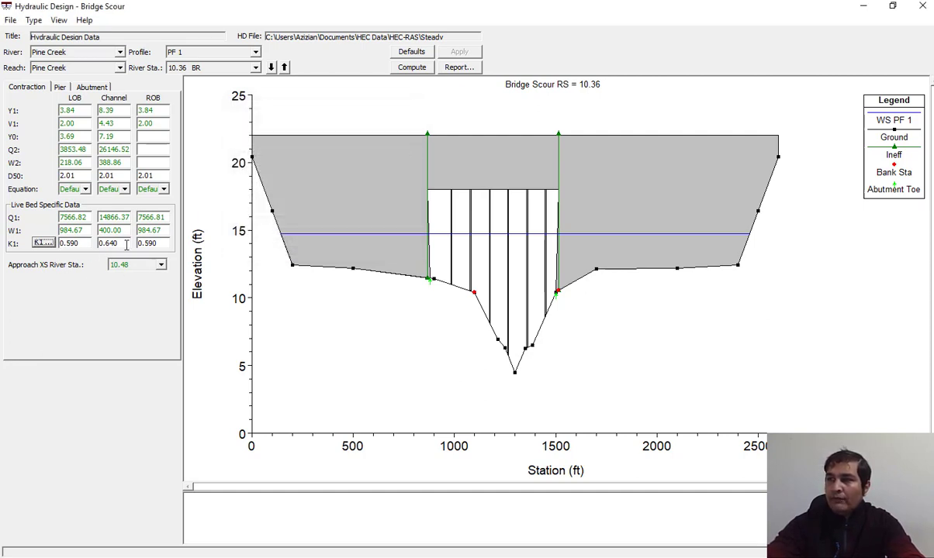
# Check the available approach cross section river stations for contraction scour, keeping 10.48
pyautogui.press('Tab')
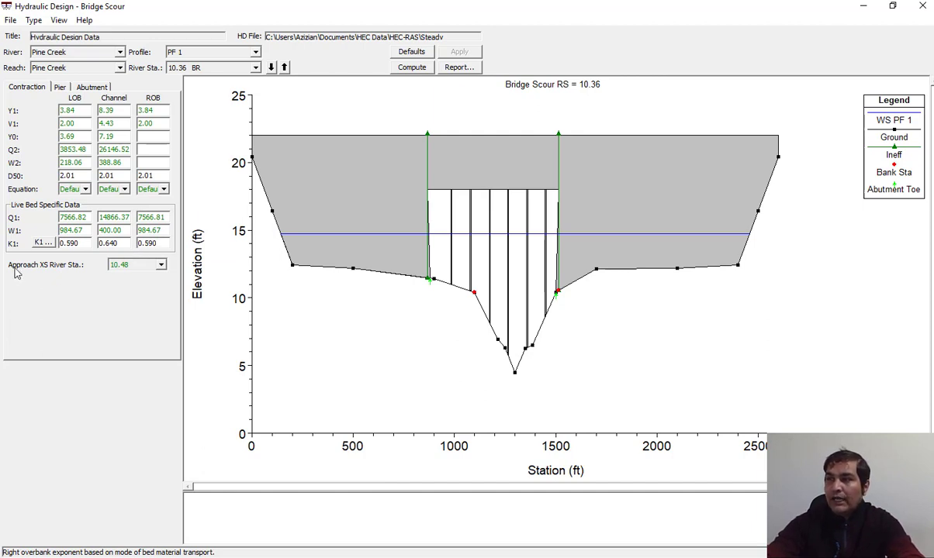
pyautogui.click(152, 264)
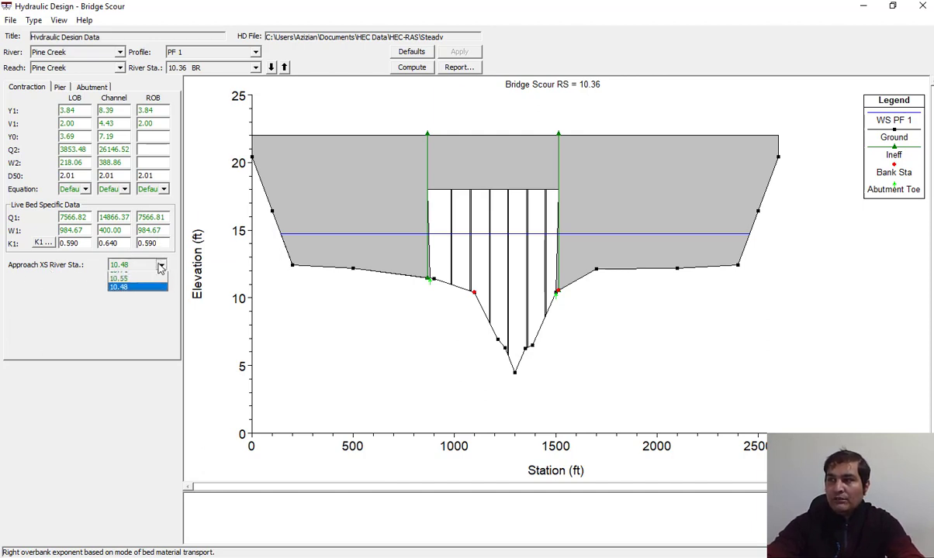
pyautogui.click(147, 265)
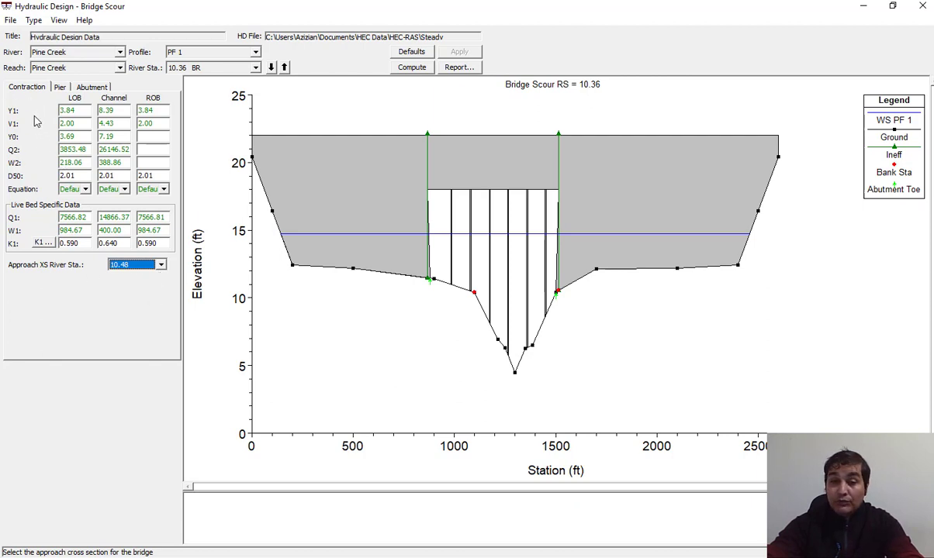
# Show the pier scour data, then switch to the HEC-RAS 6.0 Users Manual in PDF-XChange Editor and read the Maximum V1 Y1 and Local V1 Y1 descriptions
pyautogui.click(61, 87)
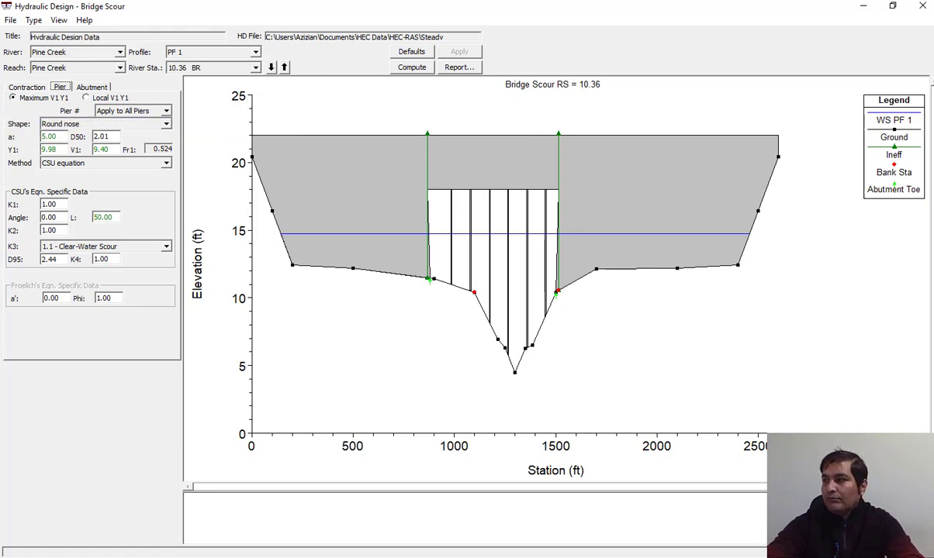
pyautogui.hotkey('alt', 'Tab')
pyautogui.scroll(-10, 417, 355)
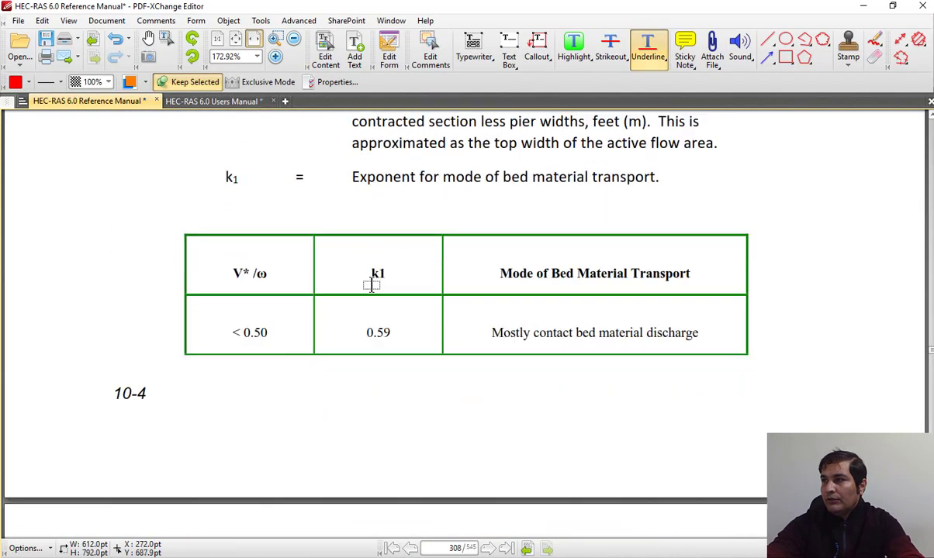
pyautogui.click(221, 101)
pyautogui.scroll(-3, 351, 323)
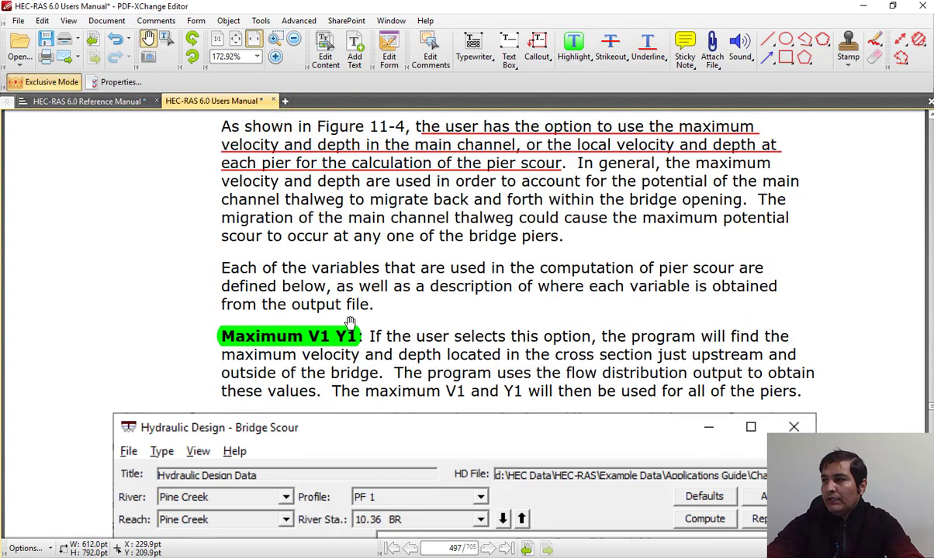
pyautogui.scroll(-3, 350, 323)
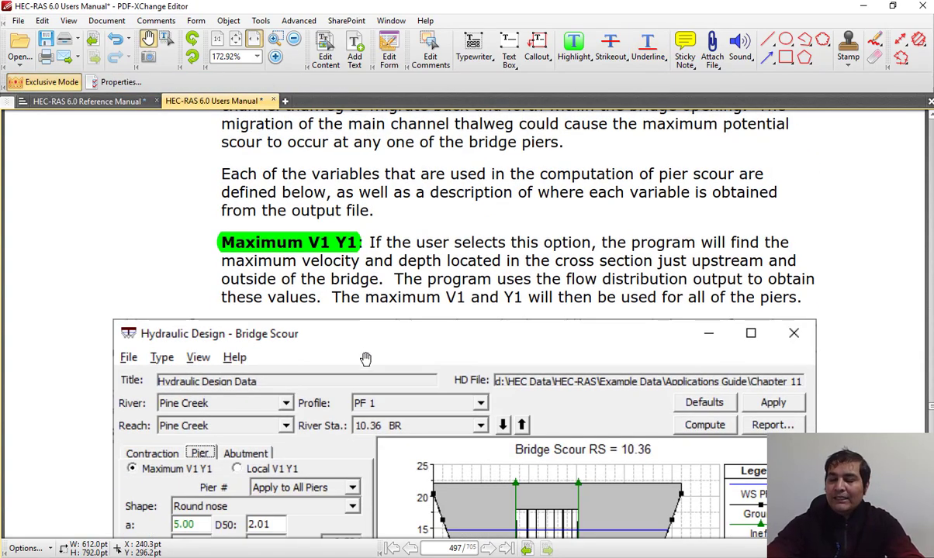
pyautogui.scroll(-1, 380, 304)
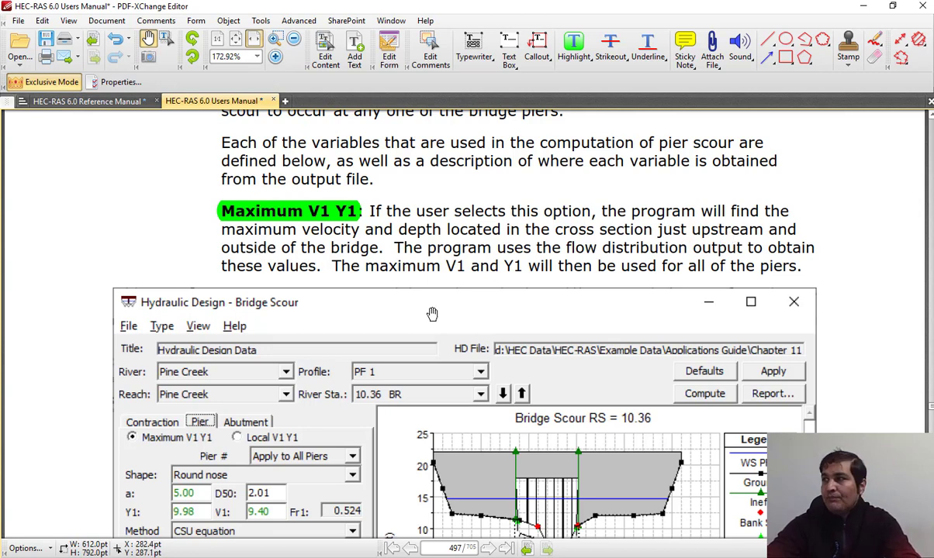
pyautogui.scroll(-1, 431, 314)
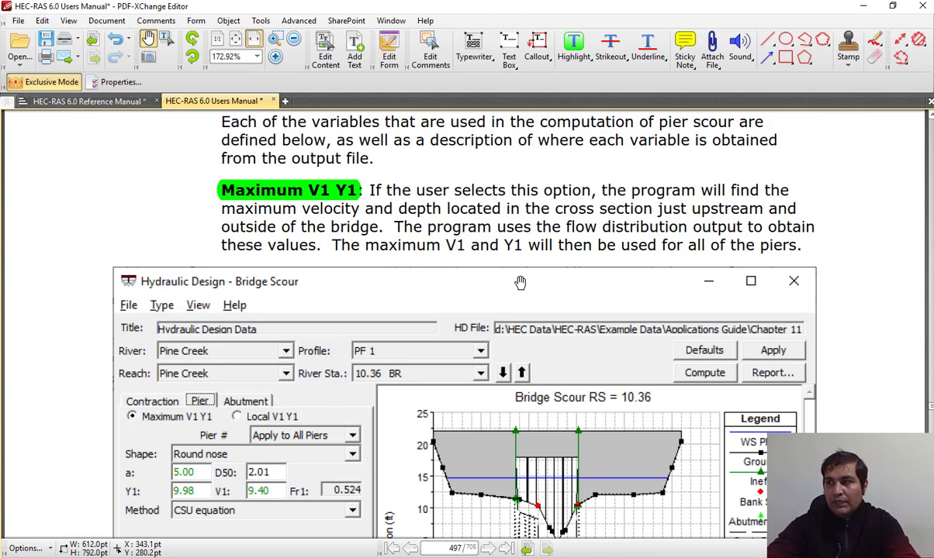
pyautogui.scroll(-10, 516, 285)
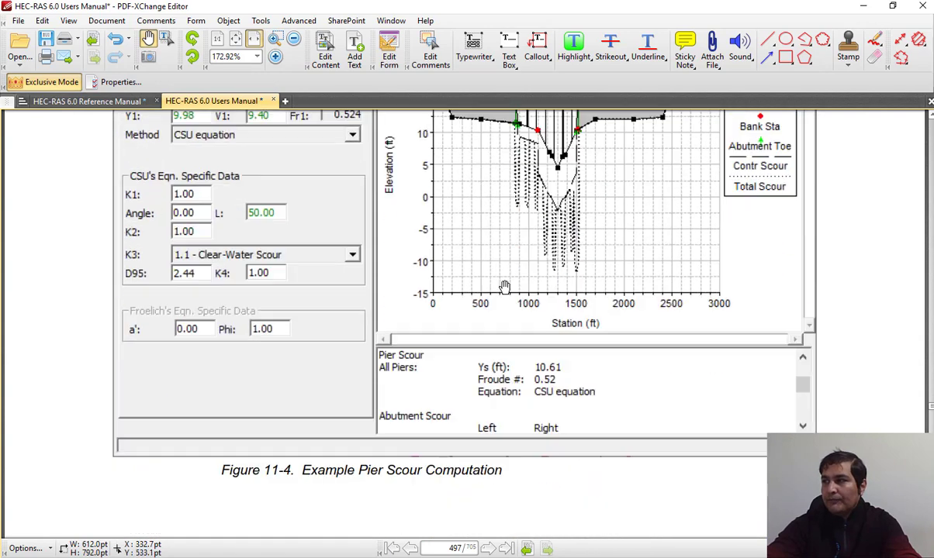
pyautogui.scroll(-3, 504, 287)
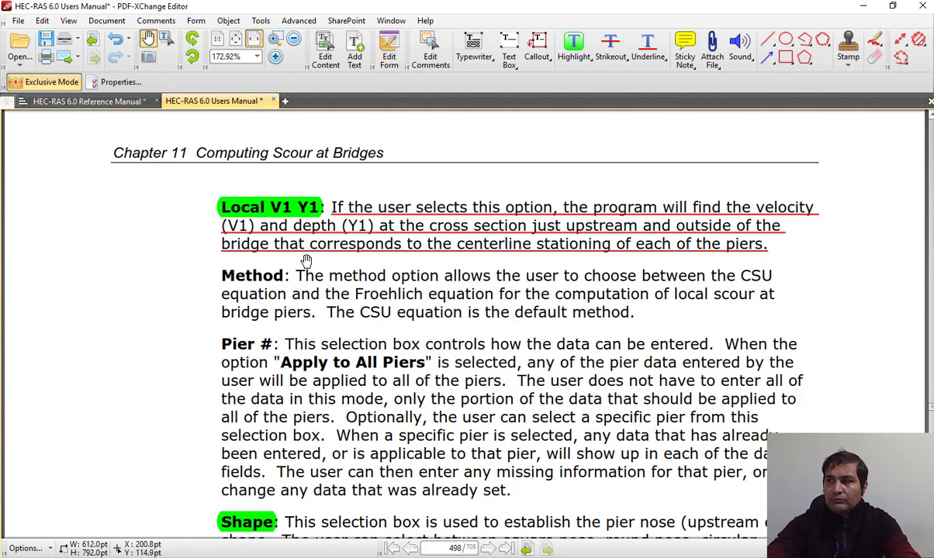
pyautogui.scroll(3, 302, 256)
pyautogui.scroll(20, 302, 257)
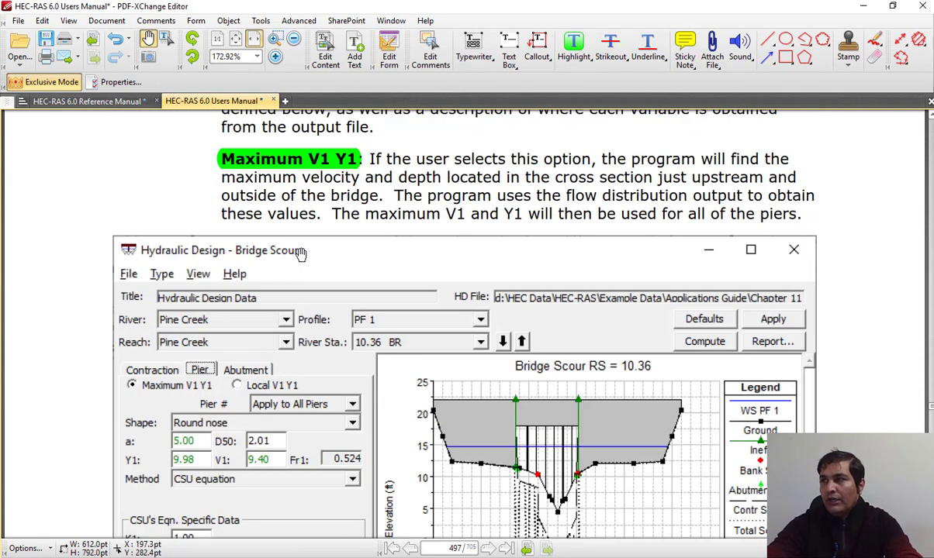
# Read the Maximum V1 Y1, Local V1 Y1 and Method descriptions for pier scour in the Users Manual
pyautogui.scroll(1, 289, 227)
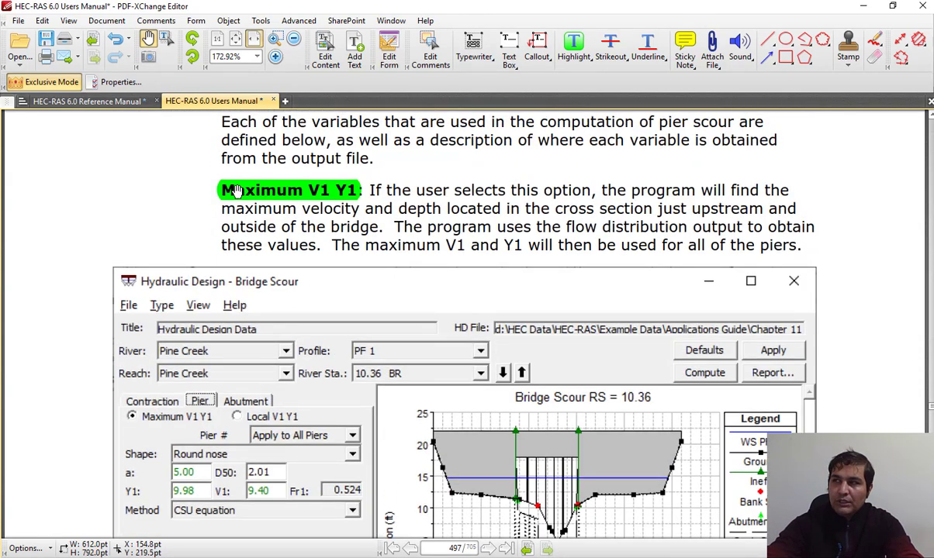
pyautogui.scroll(-20, 387, 283)
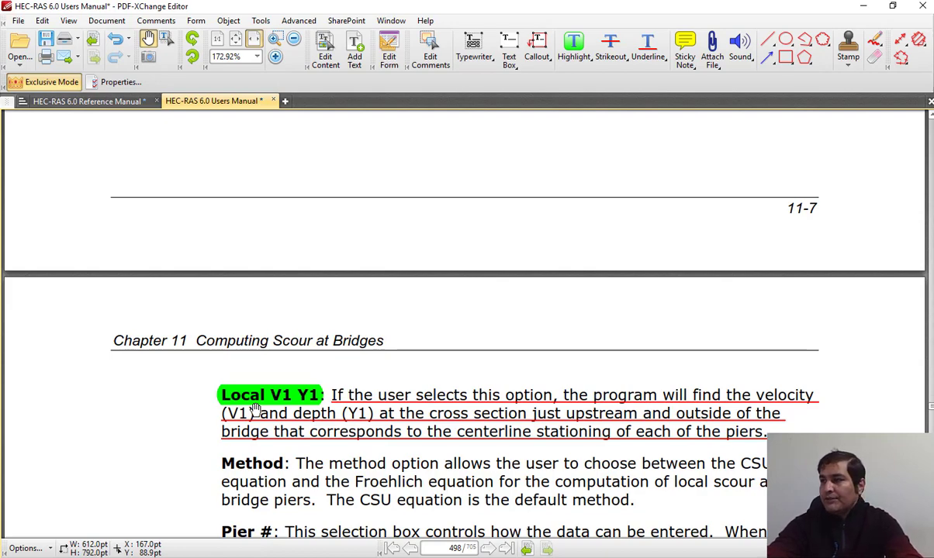
pyautogui.scroll(-10, 256, 409)
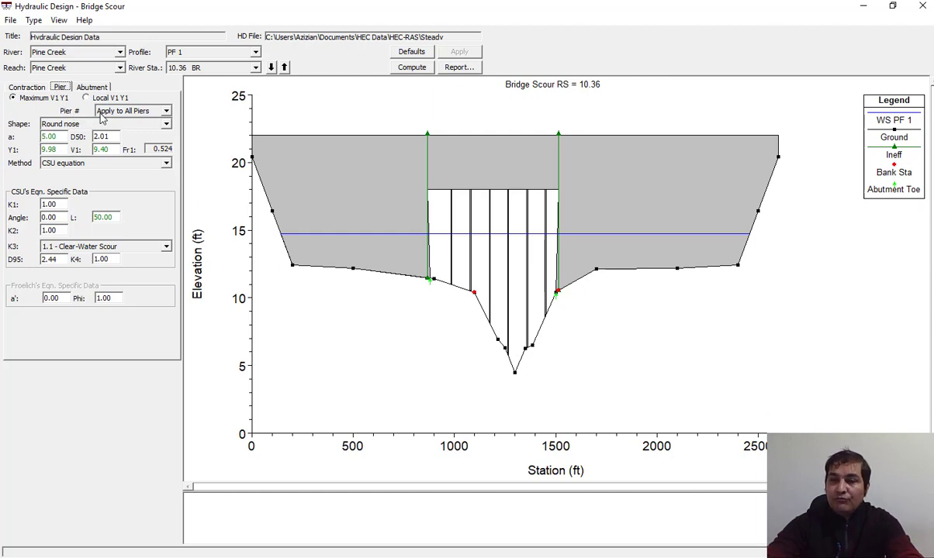
# Switch to the HEC-RAS Bridge Scour window and check the selectable piers, keeping Apply to All Piers
pyautogui.click(142, 113)
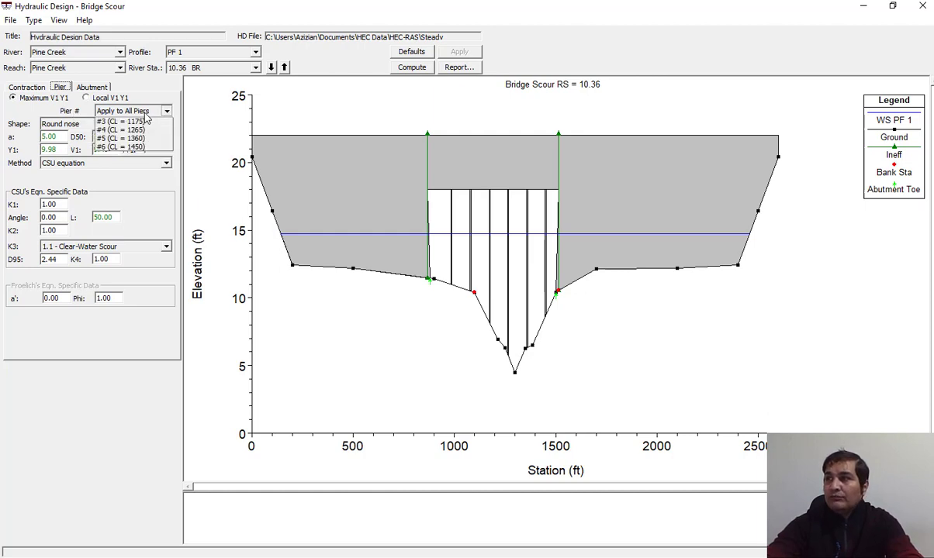
pyautogui.click(54, 109)
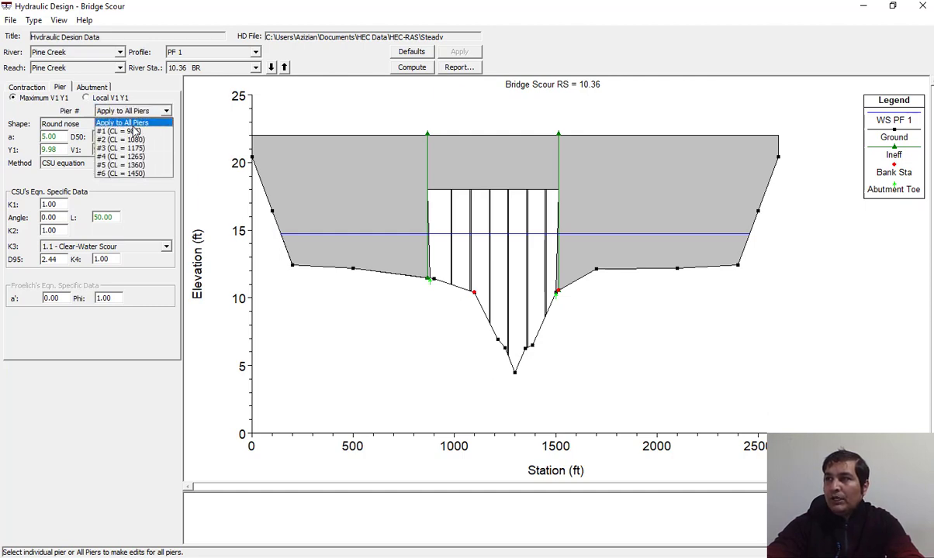
pyautogui.click(73, 113)
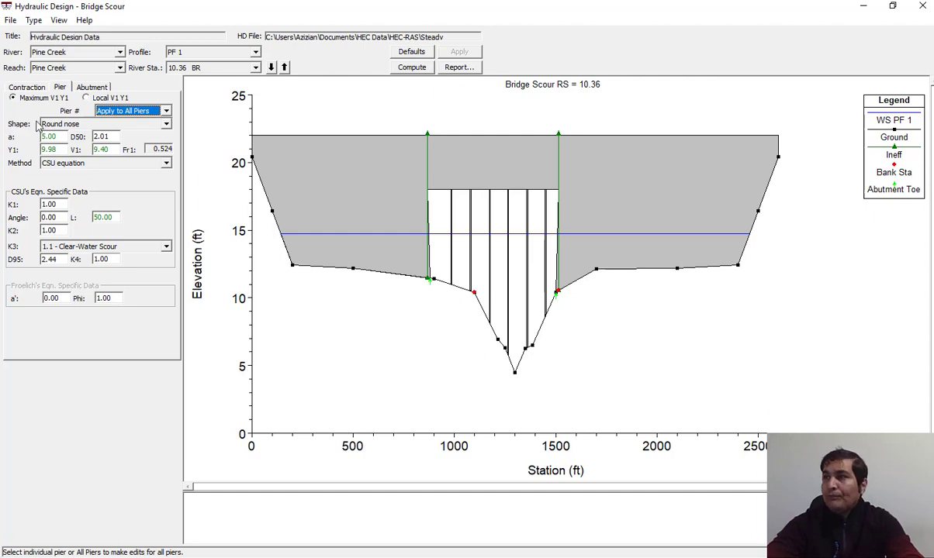
# Select the Round nose pier shape for all piers and review the other shape options
pyautogui.click(148, 126)
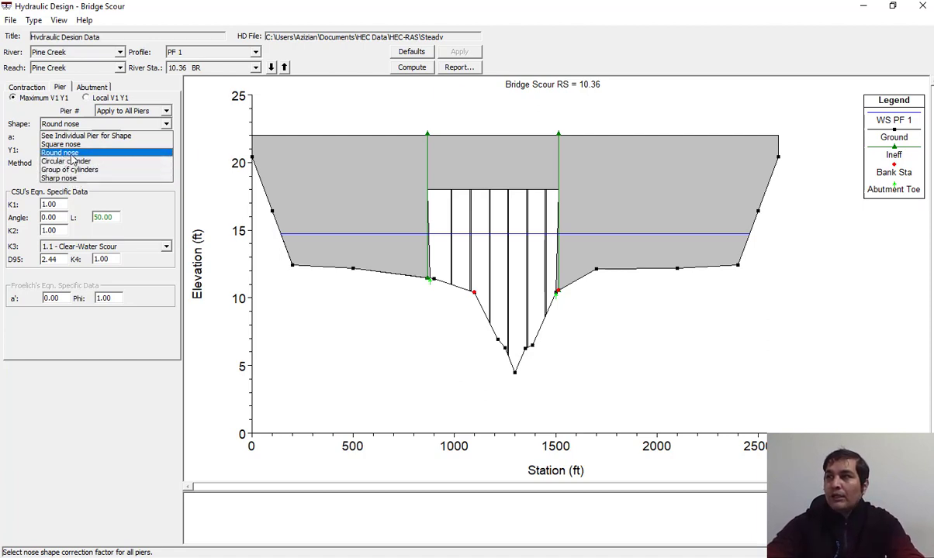
pyautogui.click(72, 155)
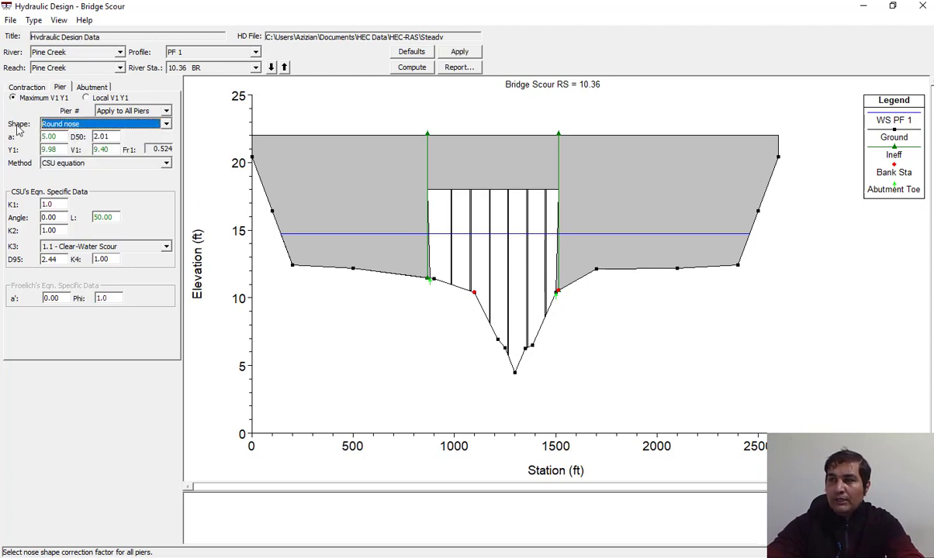
pyautogui.click(106, 127)
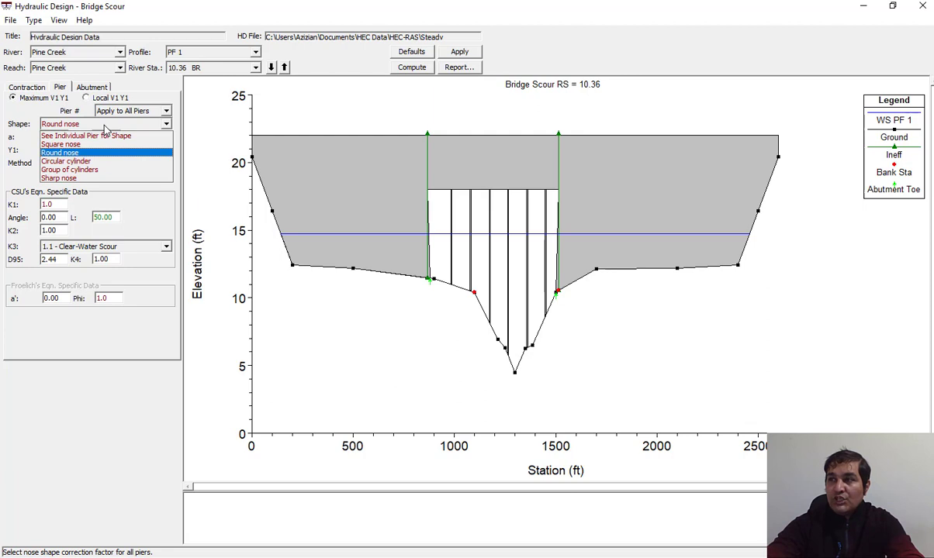
pyautogui.click(106, 128)
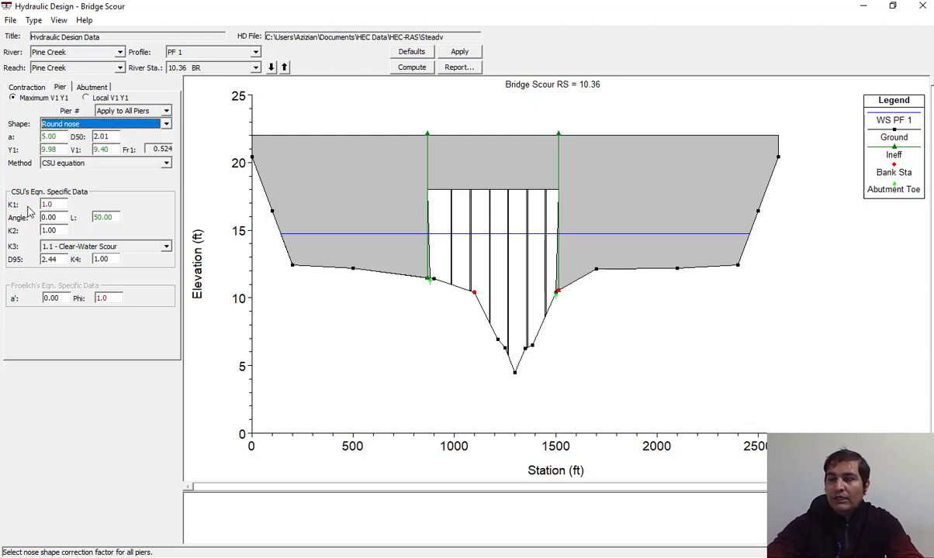
# Set the shape of all piers to Square nose and check the pier scour methods, keeping the CSU equation
pyautogui.click(129, 125)
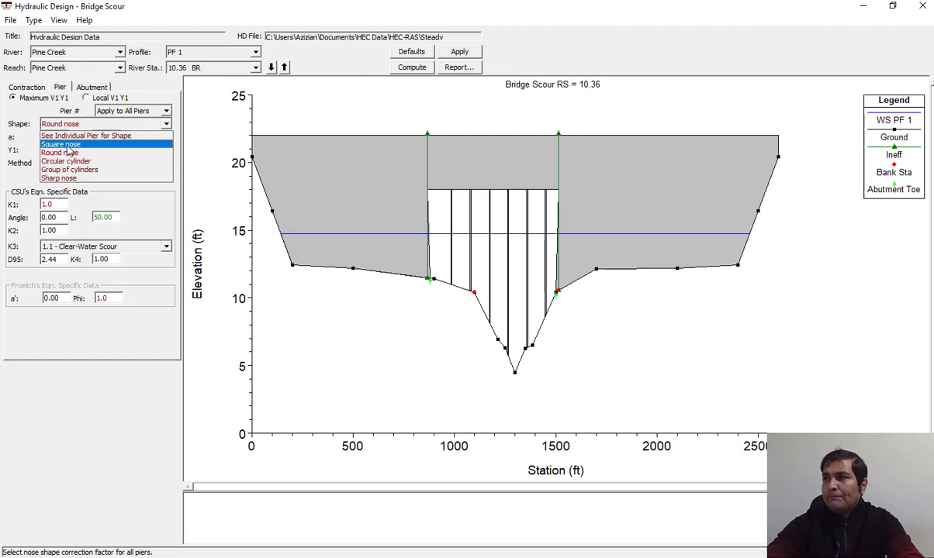
pyautogui.click(68, 145)
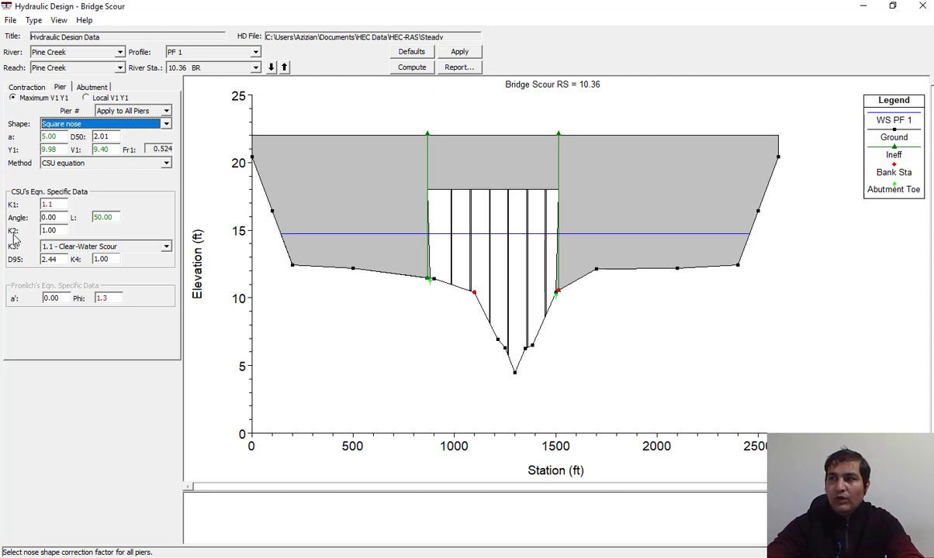
pyautogui.moveTo(48, 256)
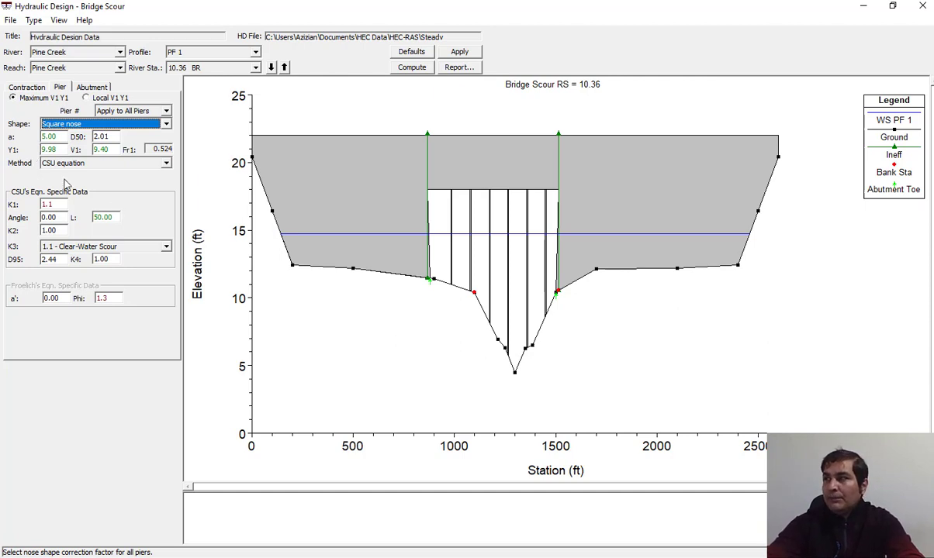
pyautogui.click(137, 163)
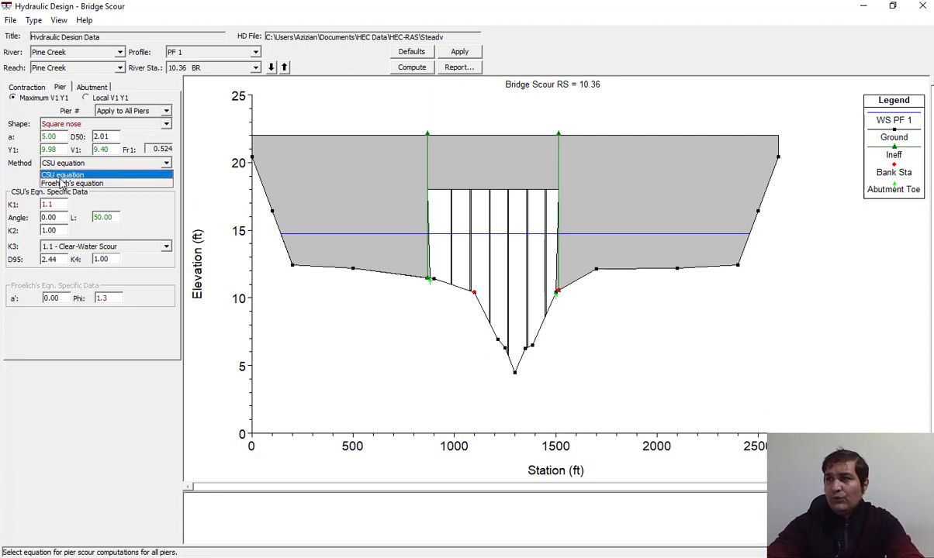
pyautogui.click(15, 165)
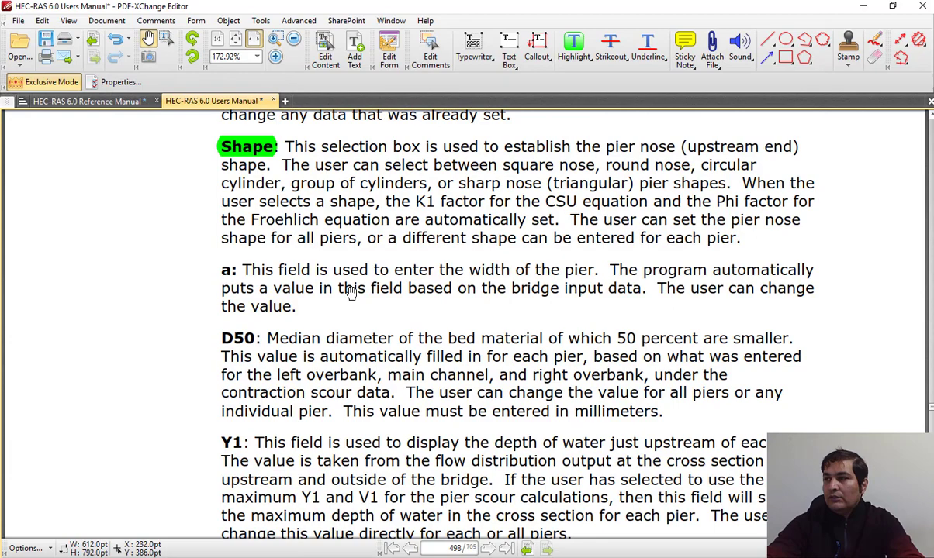
# Switch to PDF-XChange Editor, read the pier width description, and consult Computing Local Scour at Piers in the Reference Manual
pyautogui.scroll(-1, 350, 292)
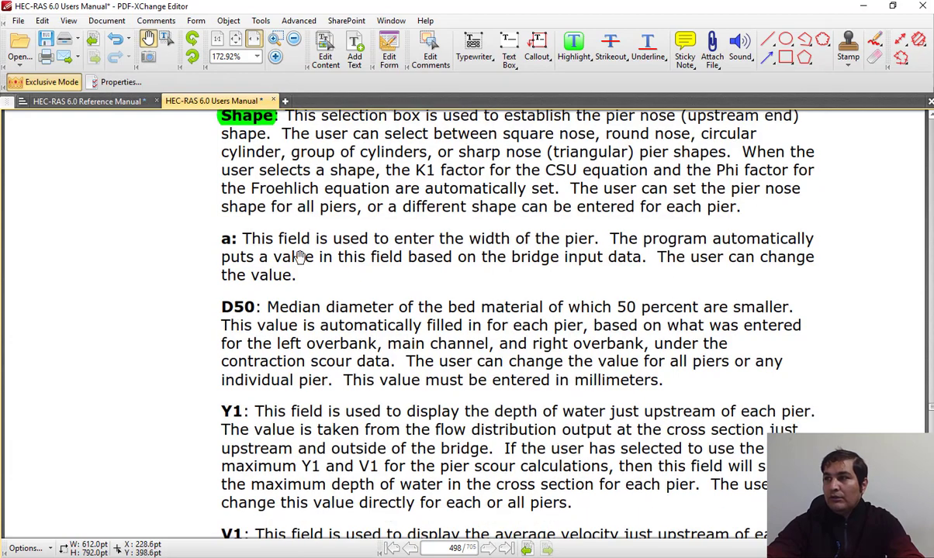
pyautogui.click(87, 101)
pyautogui.scroll(-10, 323, 341)
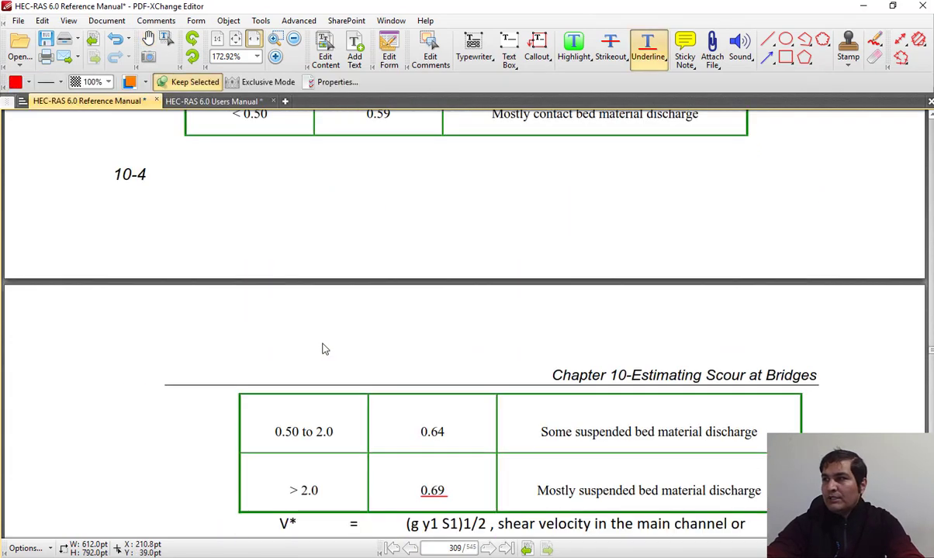
pyautogui.scroll(-20, 324, 338)
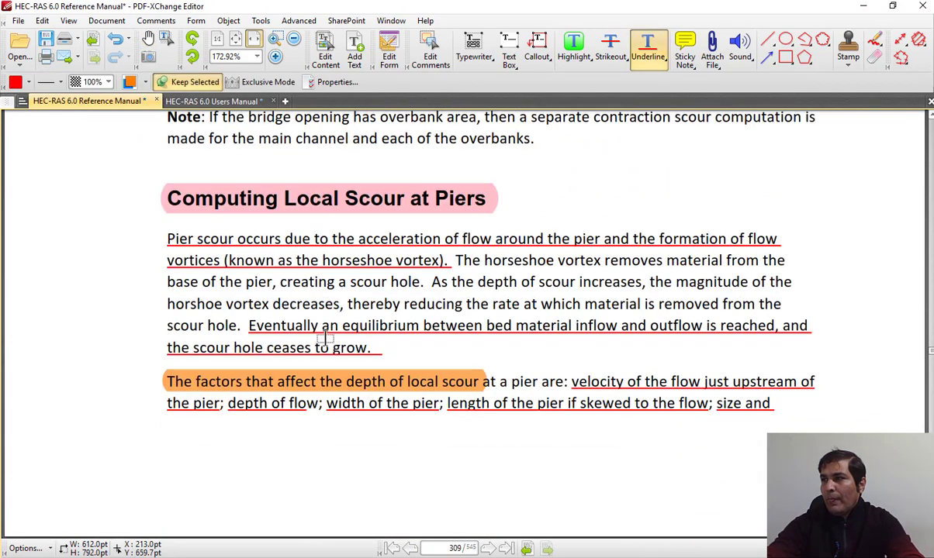
pyautogui.scroll(-3, 326, 343)
pyautogui.scroll(6, 324, 342)
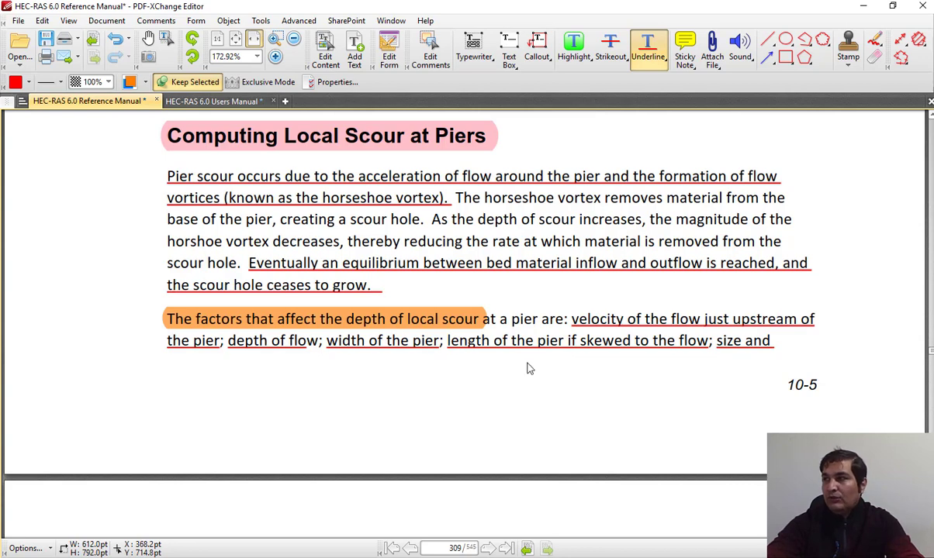
# Read the factors affecting local pier scour depth, the HEC No. 18 recommendation and the CSU equation 10-6
pyautogui.scroll(-3, 500, 372)
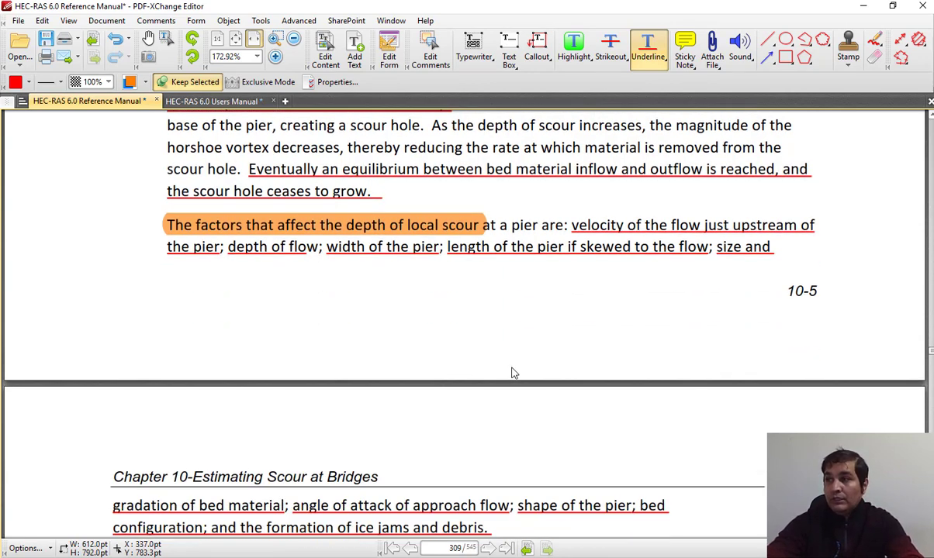
pyautogui.scroll(-2, 512, 373)
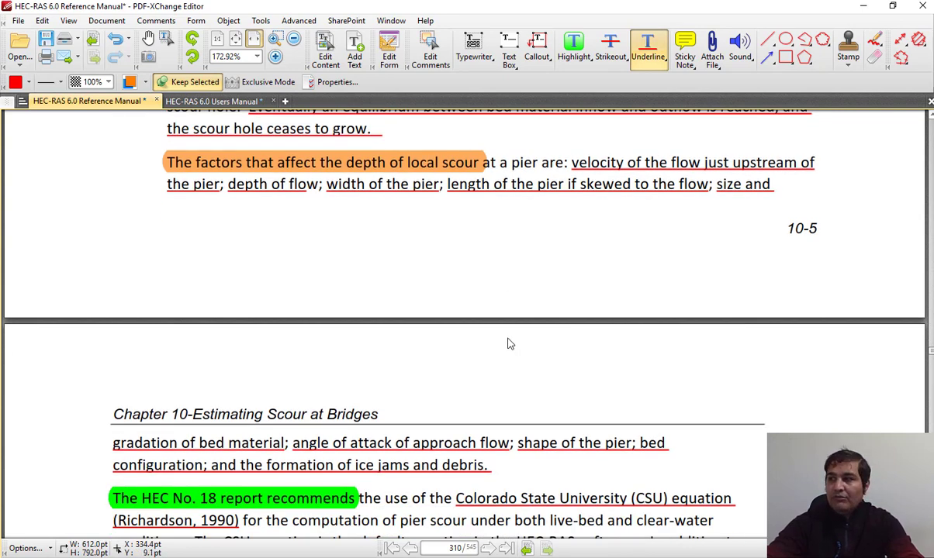
pyautogui.scroll(-3, 508, 343)
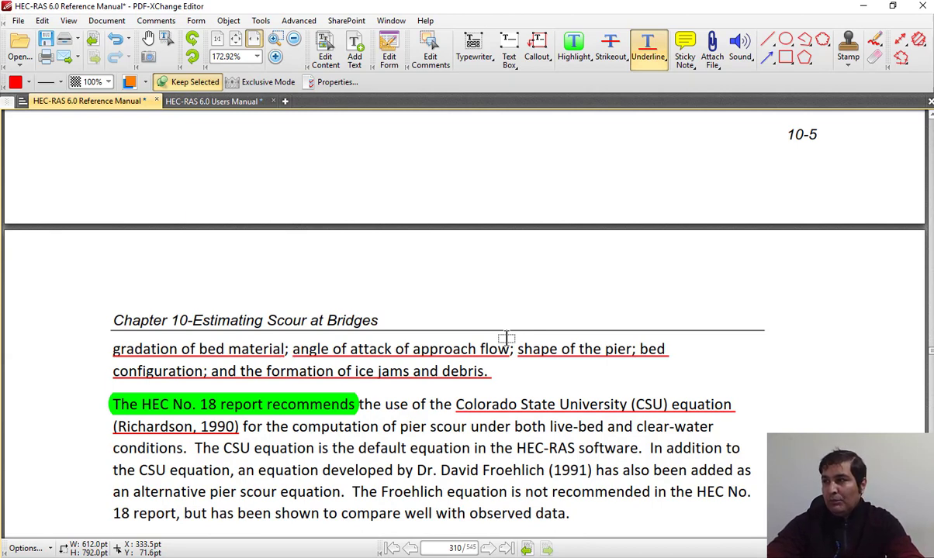
pyautogui.scroll(-5, 506, 338)
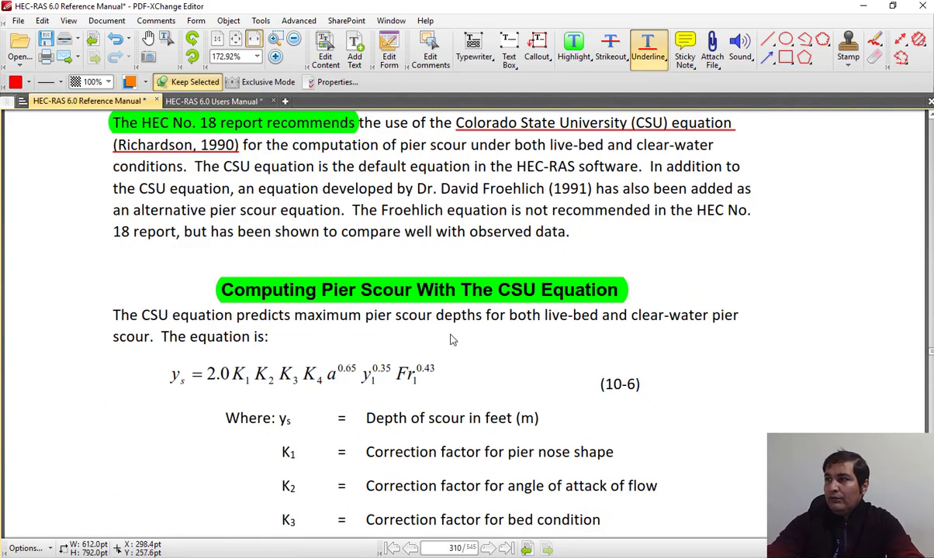
pyautogui.scroll(1, 262, 229)
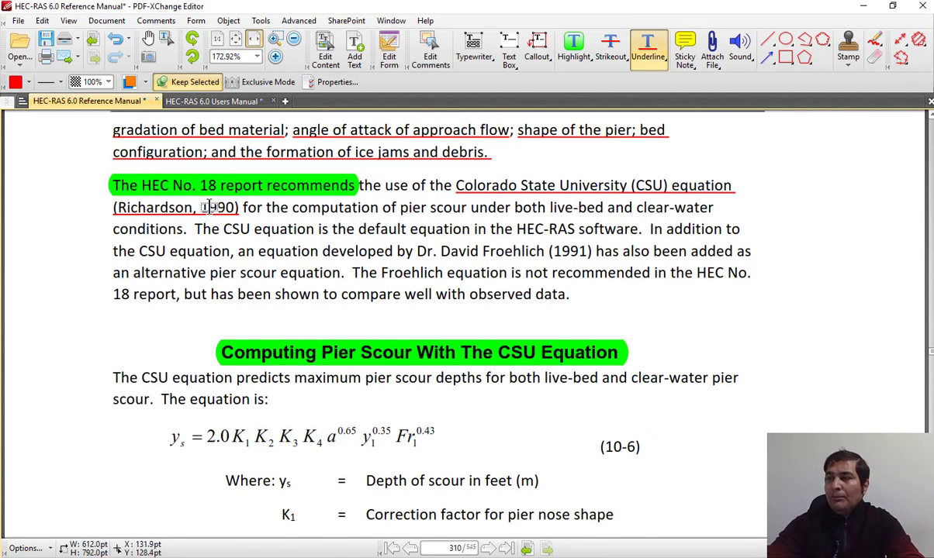
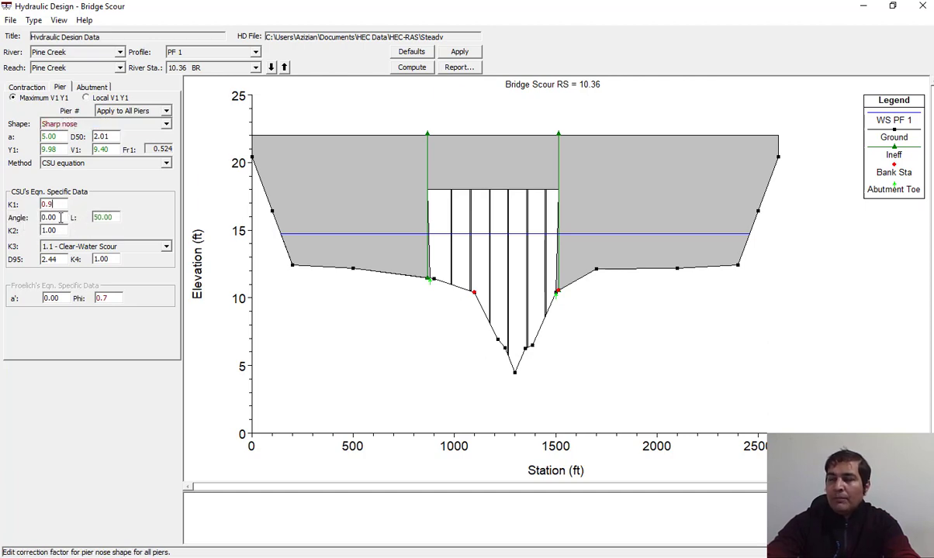
# Try a flow angle of attack of 30 for all piers, and return it to 0
pyautogui.click(62, 218)
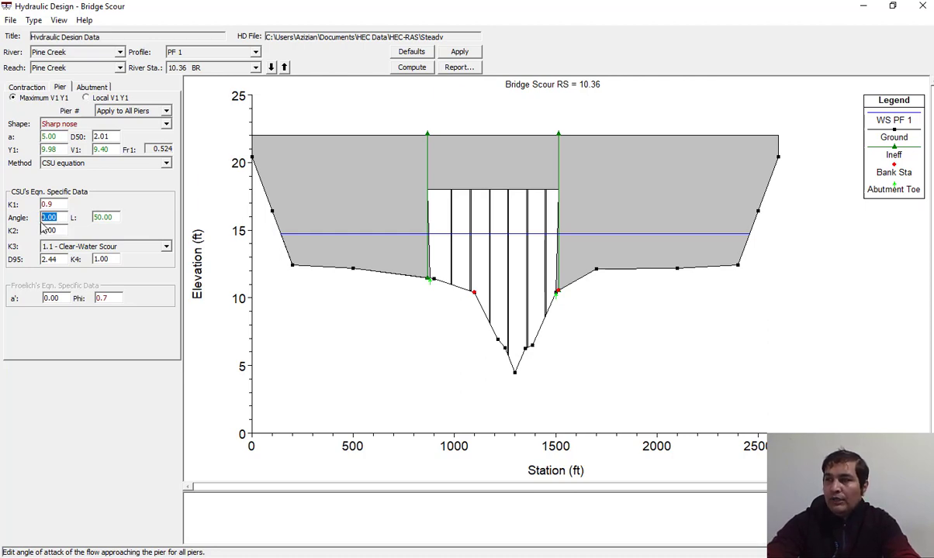
pyautogui.write('30')
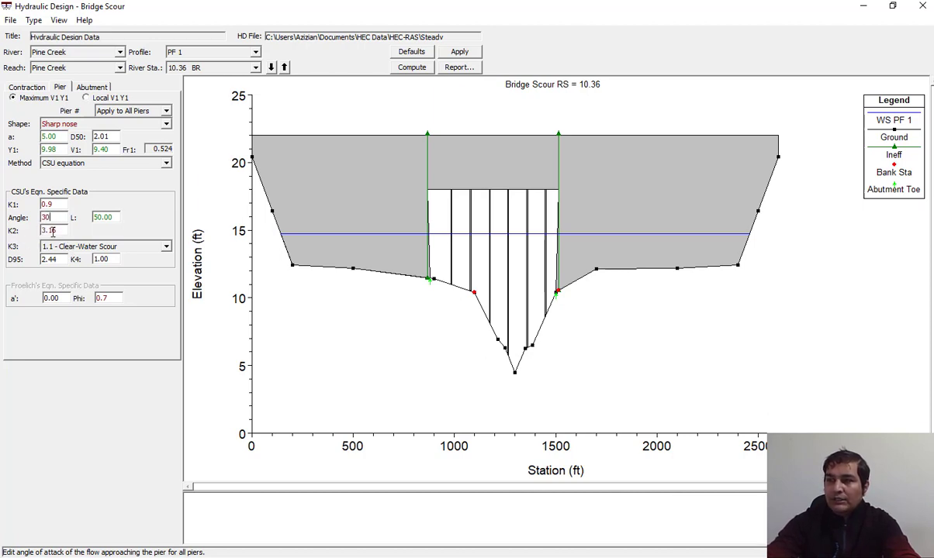
pyautogui.moveTo(53, 218); pyautogui.dragTo(32, 218)
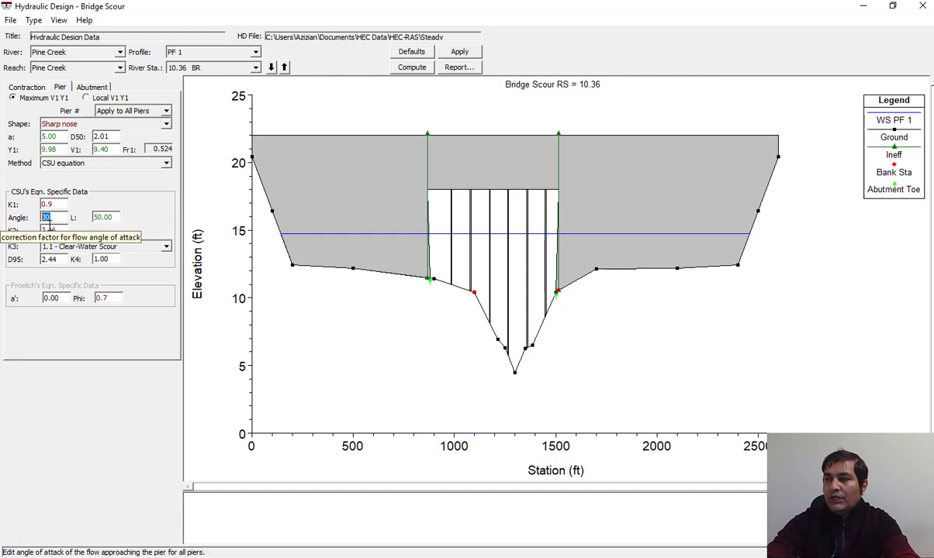
pyautogui.write('0')
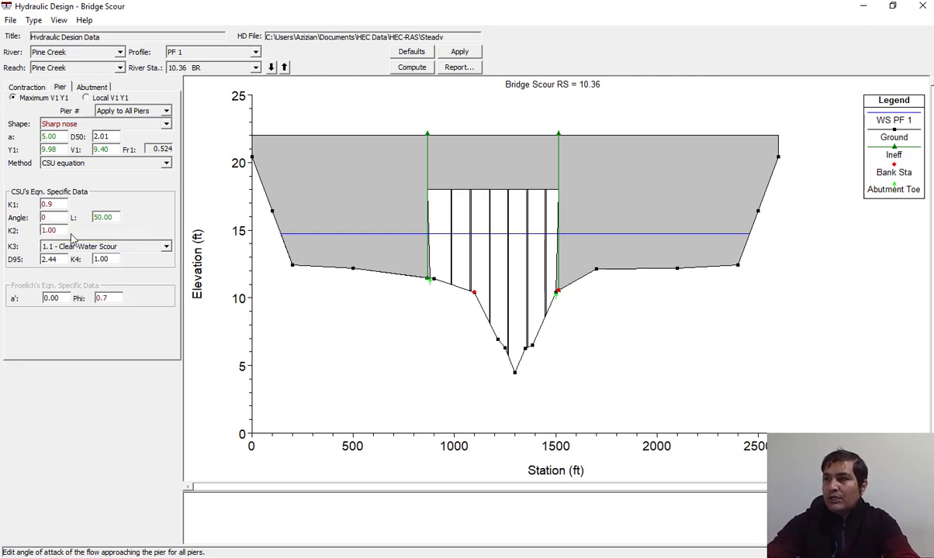
pyautogui.click(63, 229)
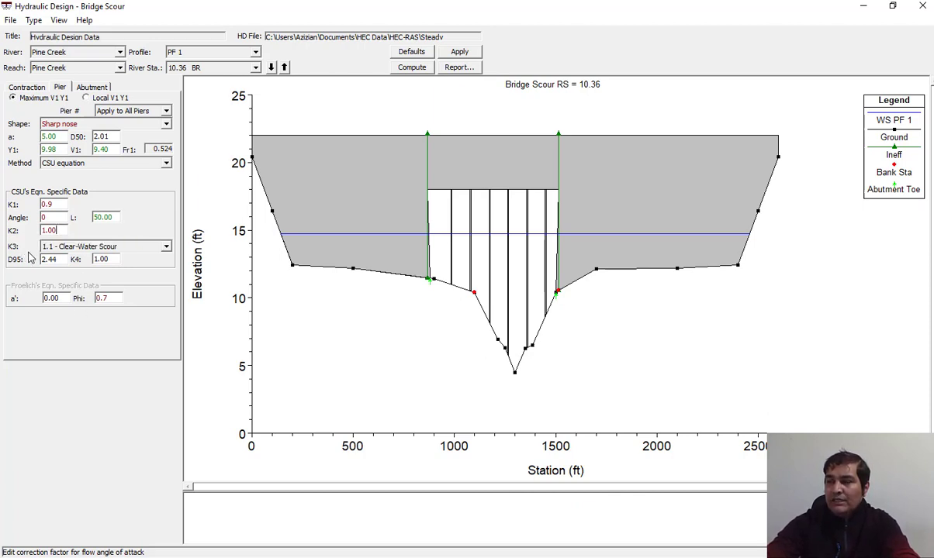
# Try 1.3 - Large Dunes 30+ for K3 on all piers, and settle on 1.1 - Plane bed and Antidunes
pyautogui.click(149, 248)
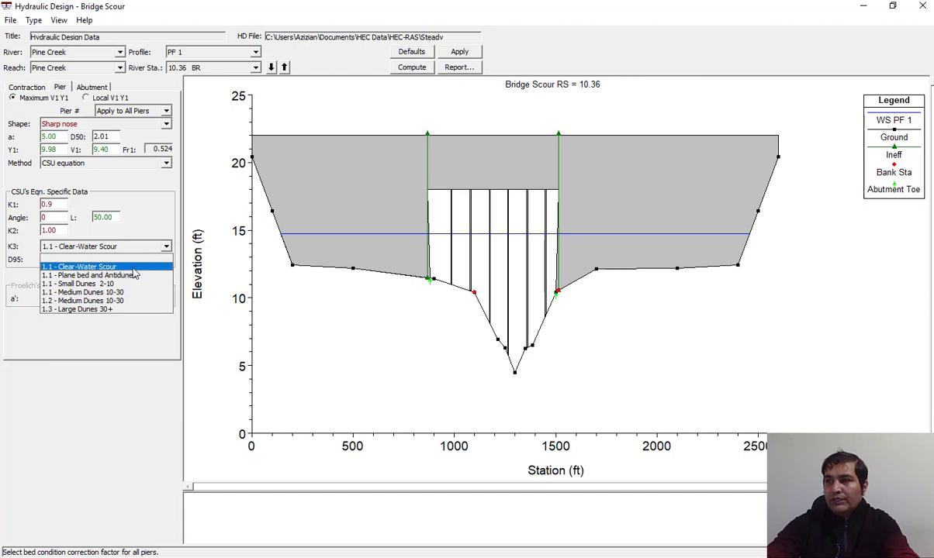
pyautogui.click(99, 311)
pyautogui.click(120, 246)
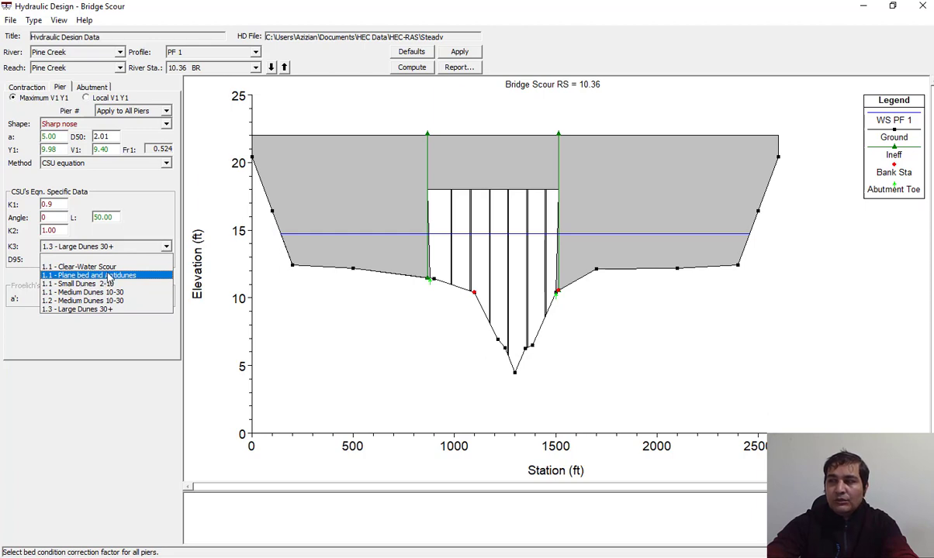
pyautogui.click(109, 276)
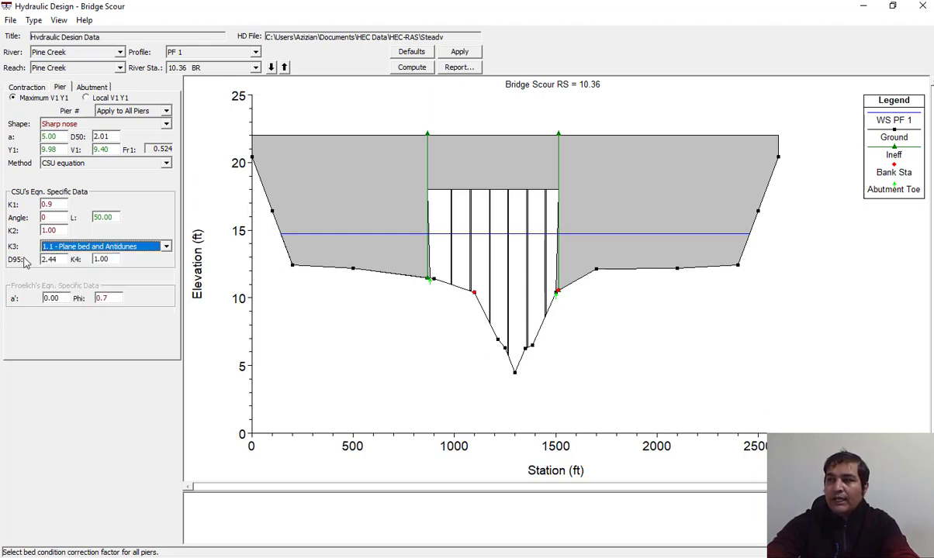
# Try a D95 of 3 mm for all piers, and return it to 2.44 mm
pyautogui.click(52, 259)
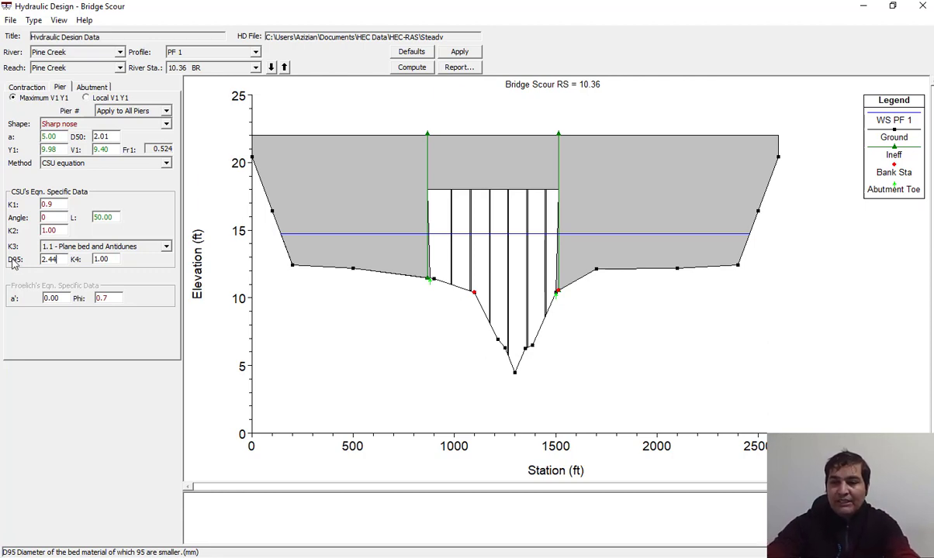
pyautogui.click(114, 259)
pyautogui.moveTo(58, 259); pyautogui.dragTo(25, 263)
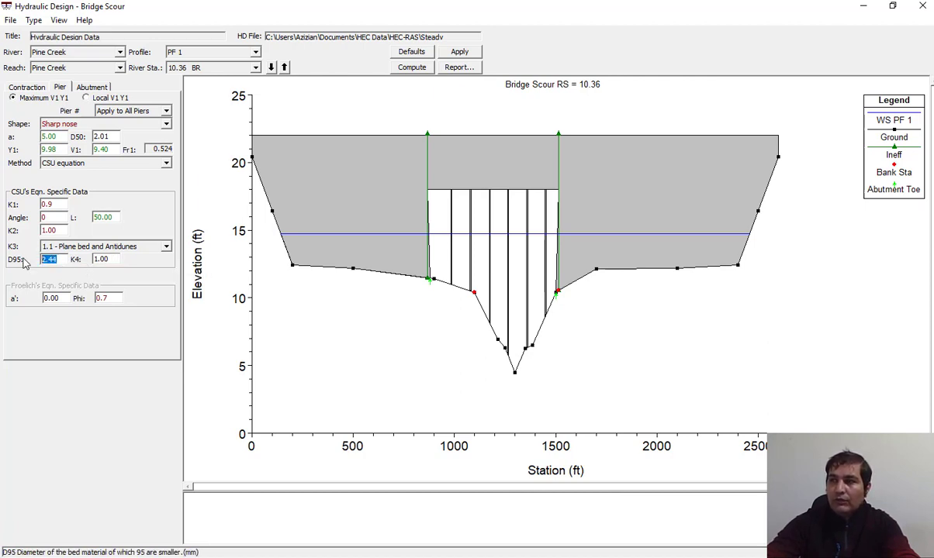
pyautogui.write('3')
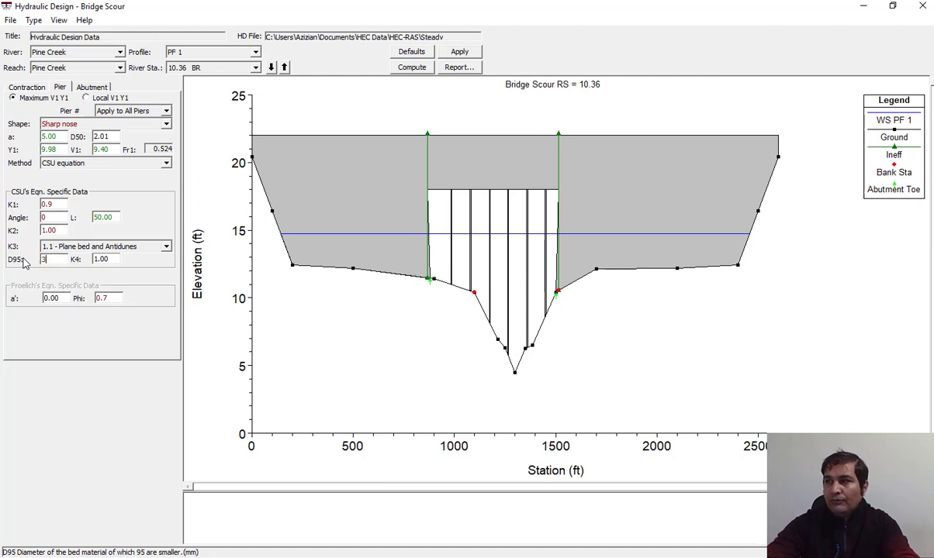
pyautogui.press('Tab')
pyautogui.click(60, 258)
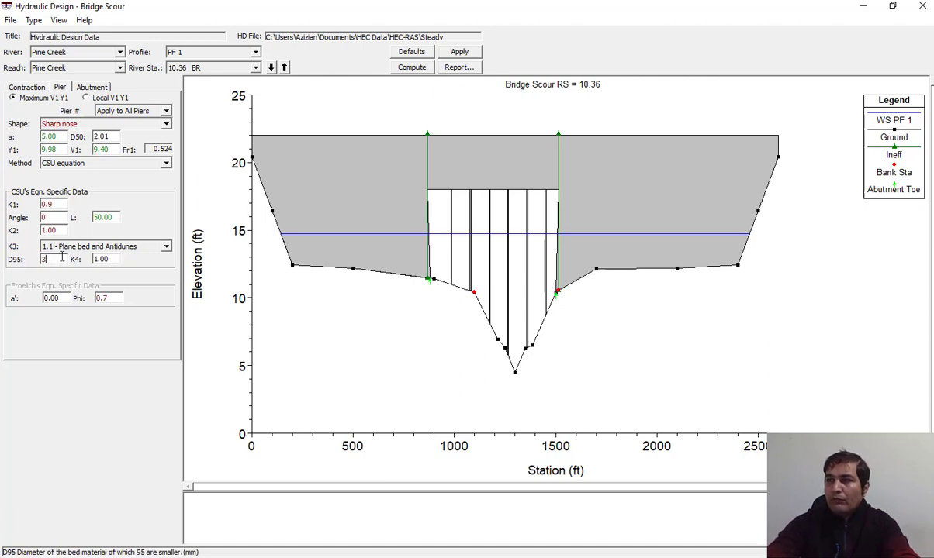
pyautogui.moveTo(46, 259); pyautogui.dragTo(26, 260)
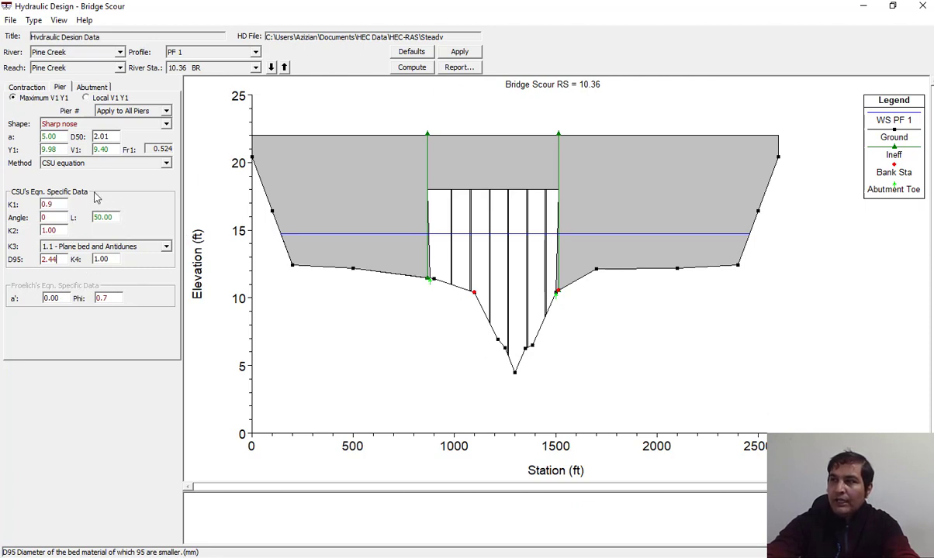
# Try Froehlich's equation as the pier scour method, inspect its a' and Phi inputs, and return to the CSU equation
pyautogui.click(89, 164)
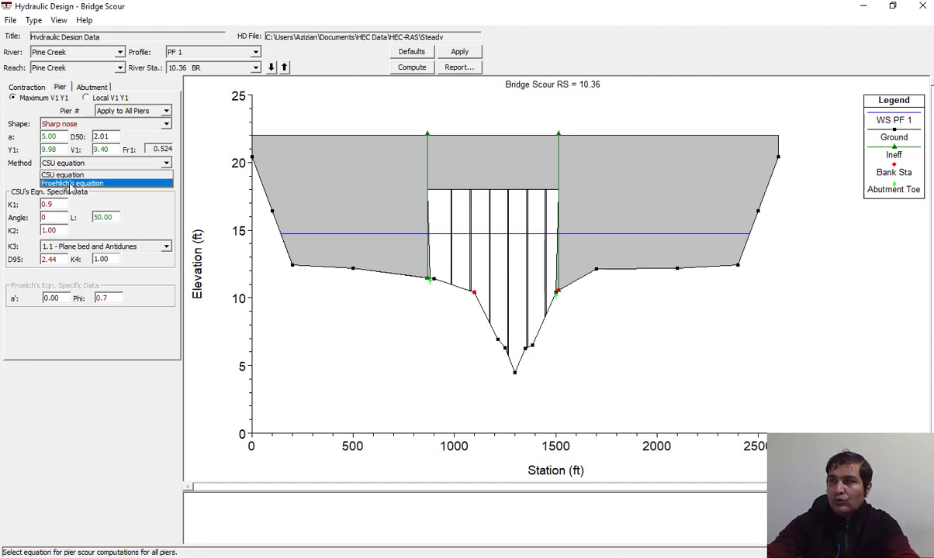
pyautogui.click(67, 183)
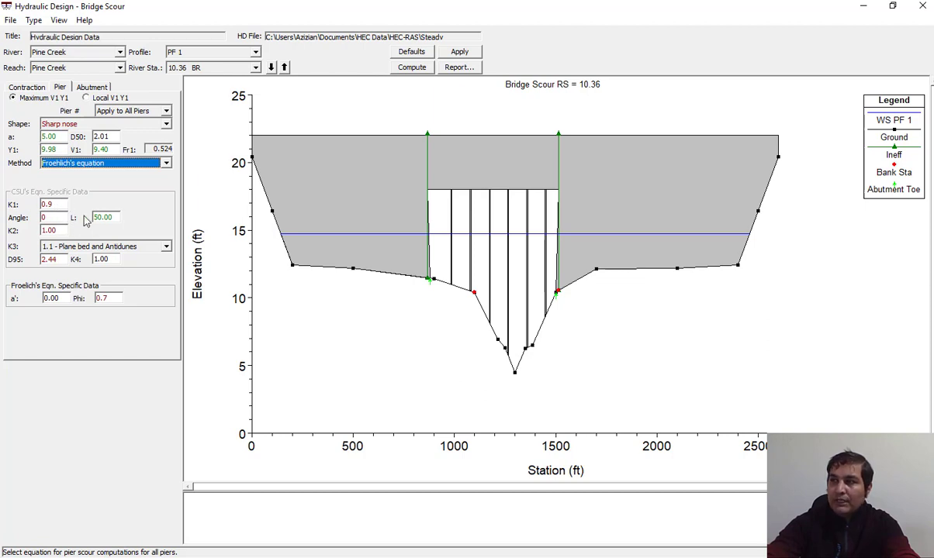
pyautogui.click(61, 298)
pyautogui.click(106, 298)
pyautogui.click(67, 298)
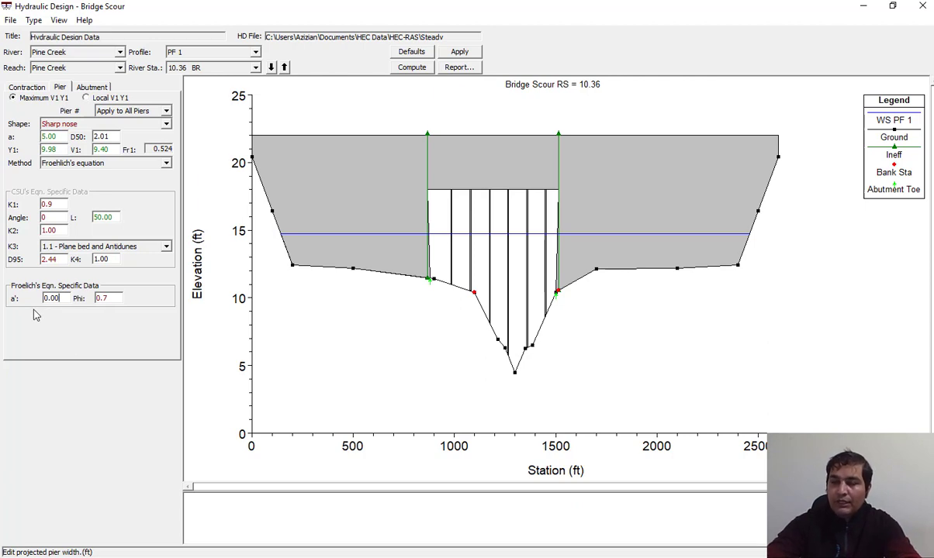
pyautogui.click(107, 162)
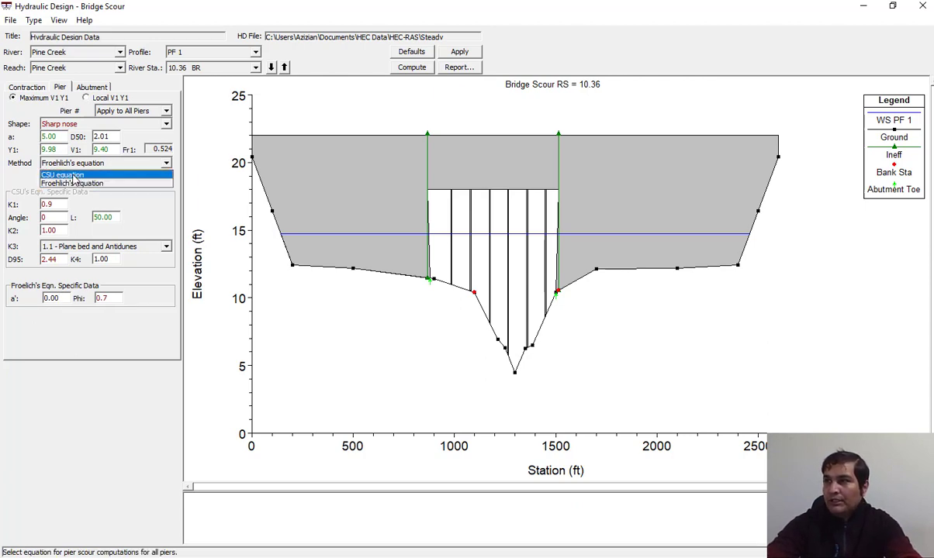
pyautogui.click(76, 177)
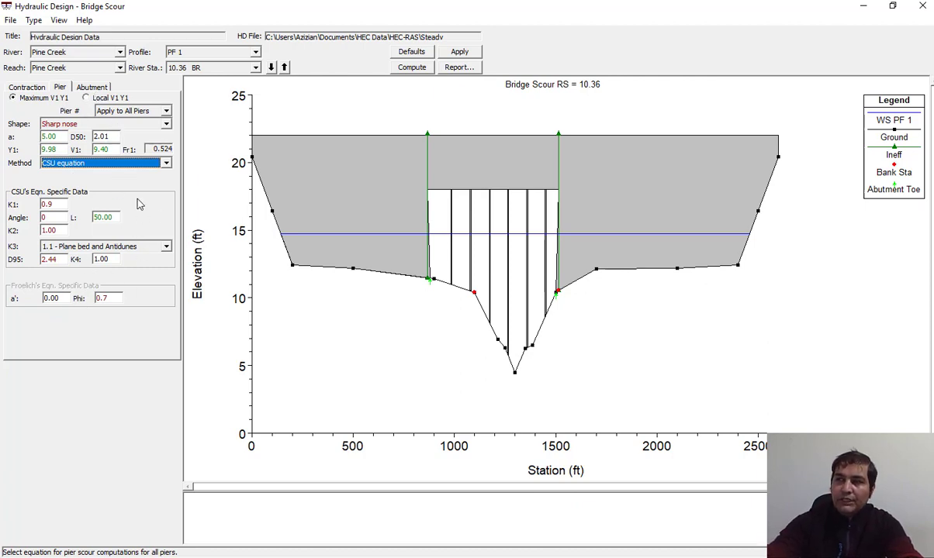
# Open the abutment scour data and trace a temporary measuring outline around the right abutment on the bridge section plot
pyautogui.click(92, 88)
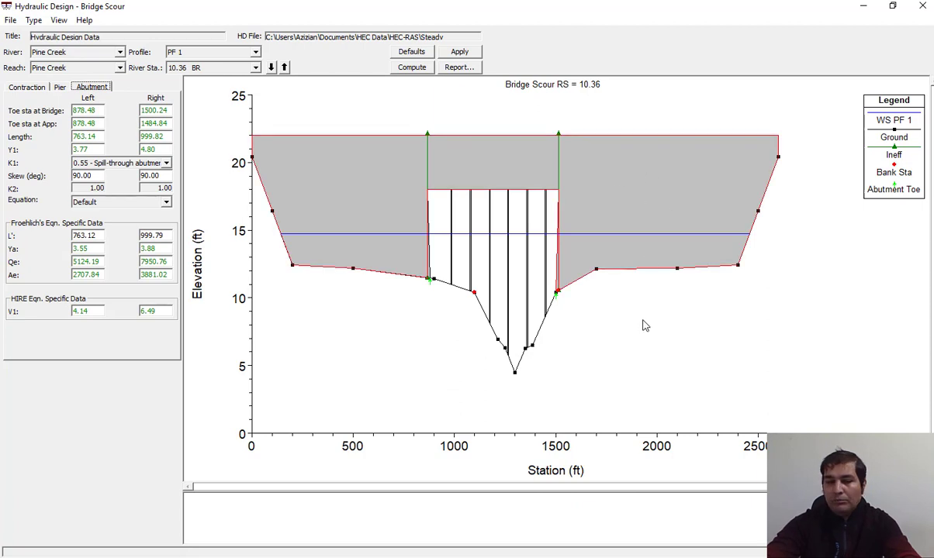
pyautogui.click(687, 317)
pyautogui.click(566, 313)
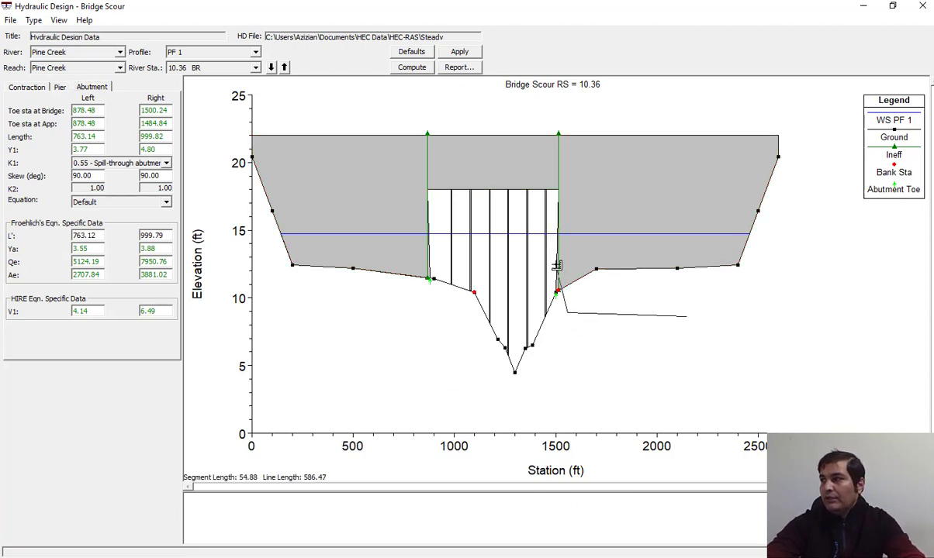
pyautogui.click(562, 187)
pyautogui.click(611, 184)
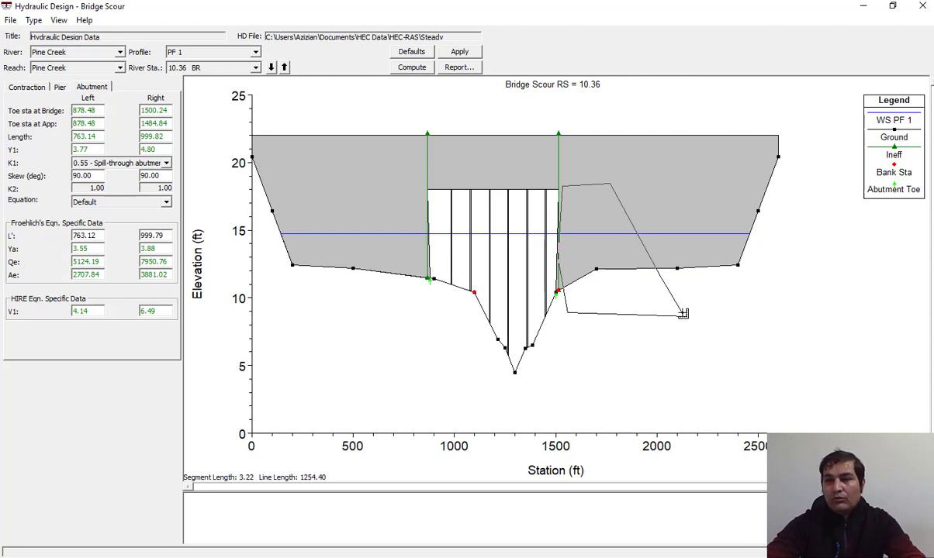
pyautogui.doubleClick(680, 316)
pyautogui.click(925, 322)
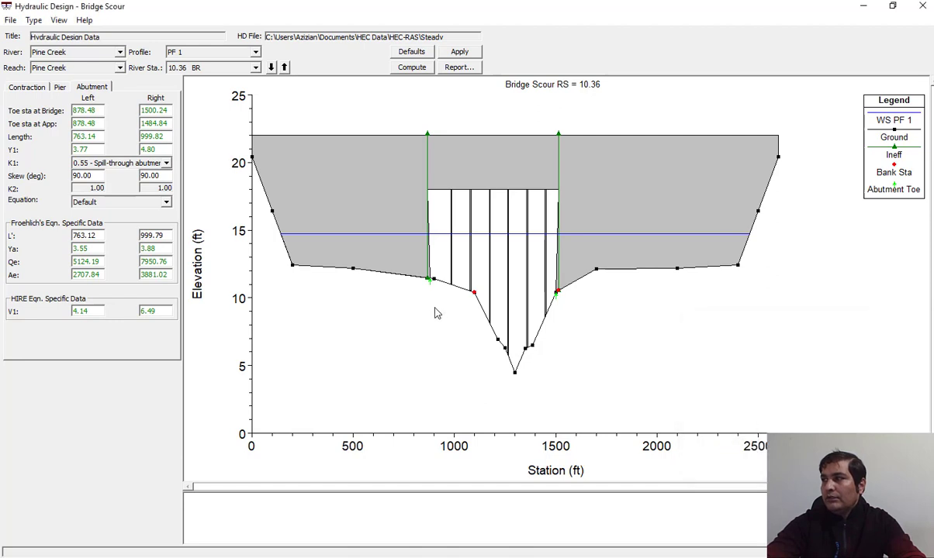
# Trace a temporary measuring outline around the left abutment on the bridge section plot
pyautogui.click(431, 275)
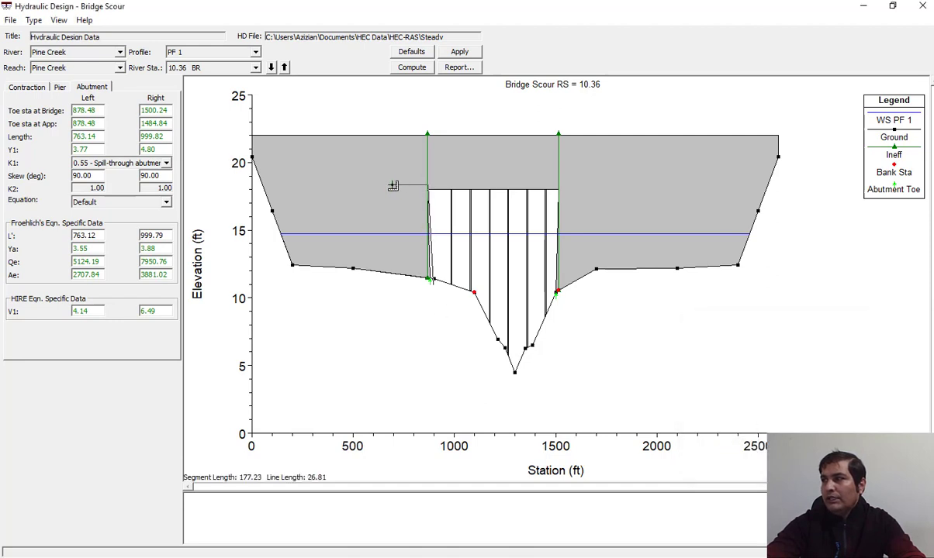
pyautogui.click(332, 186)
pyautogui.click(343, 246)
pyautogui.click(393, 298)
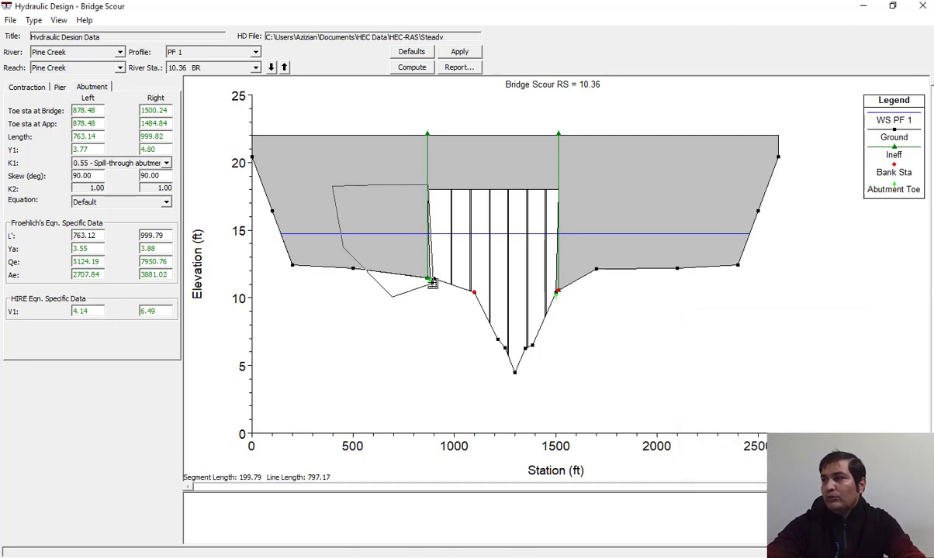
pyautogui.doubleClick(431, 284)
pyautogui.click(676, 294)
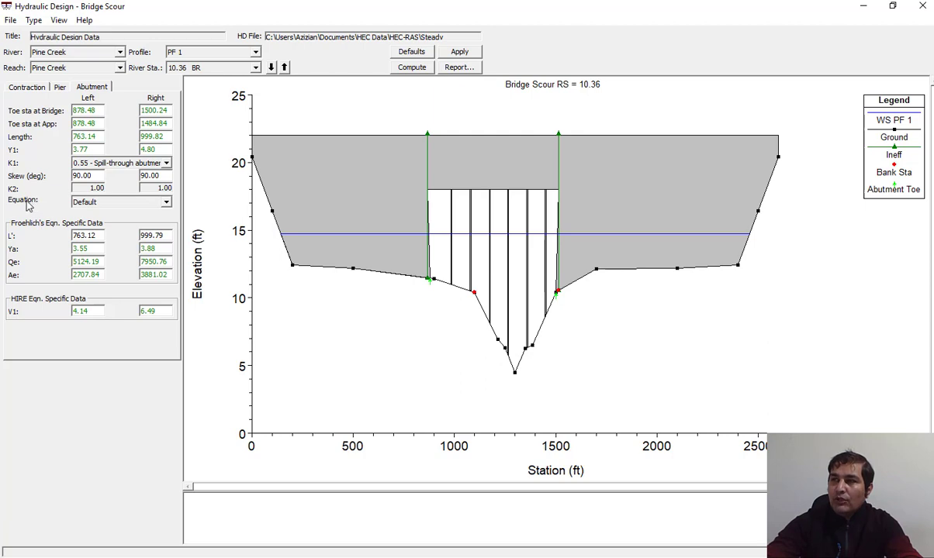
# Review the abutment equation options, keeping Default, and switch to PDF-XChange Editor to read Computing Local Scour at Abutments in the Reference Manual
pyautogui.click(141, 203)
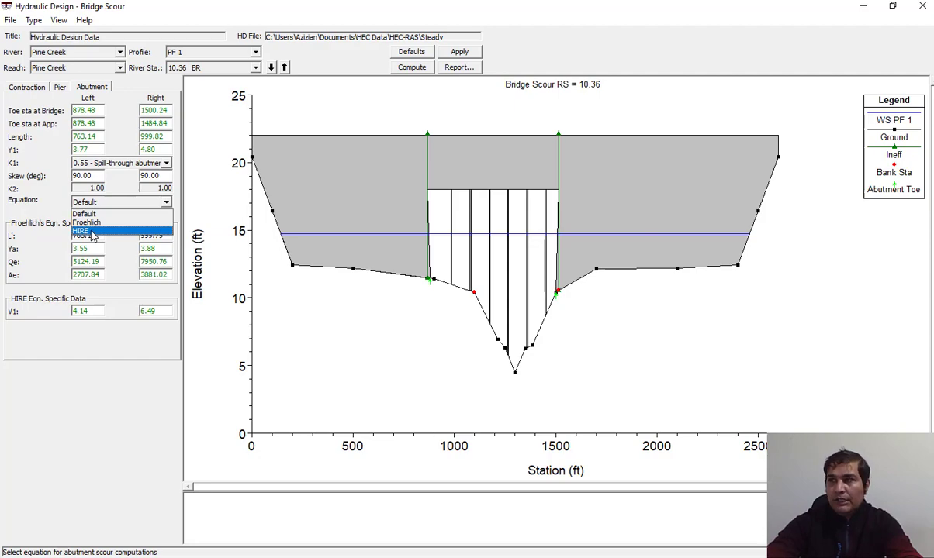
pyautogui.click(77, 214)
pyautogui.hotkey('alt', 'Tab')
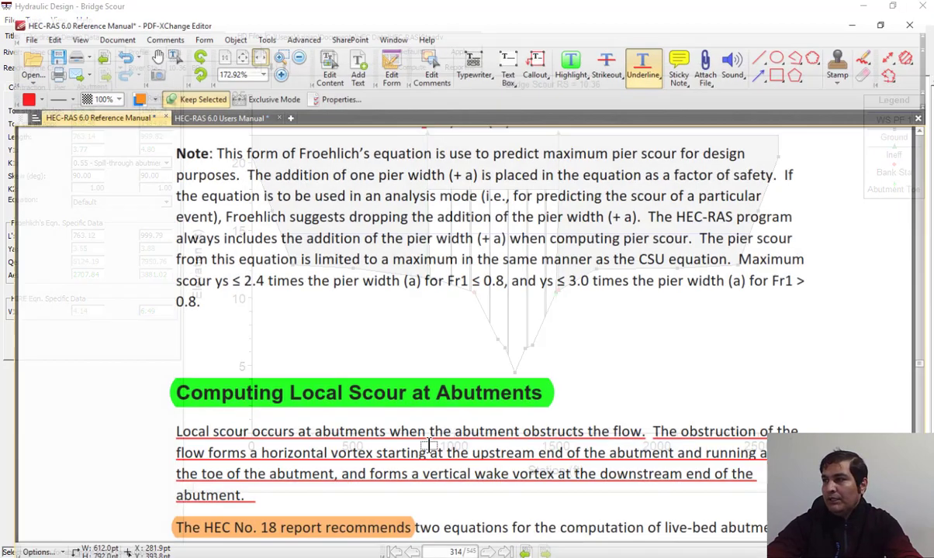
pyautogui.scroll(-4, 376, 308)
pyautogui.scroll(-5, 376, 307)
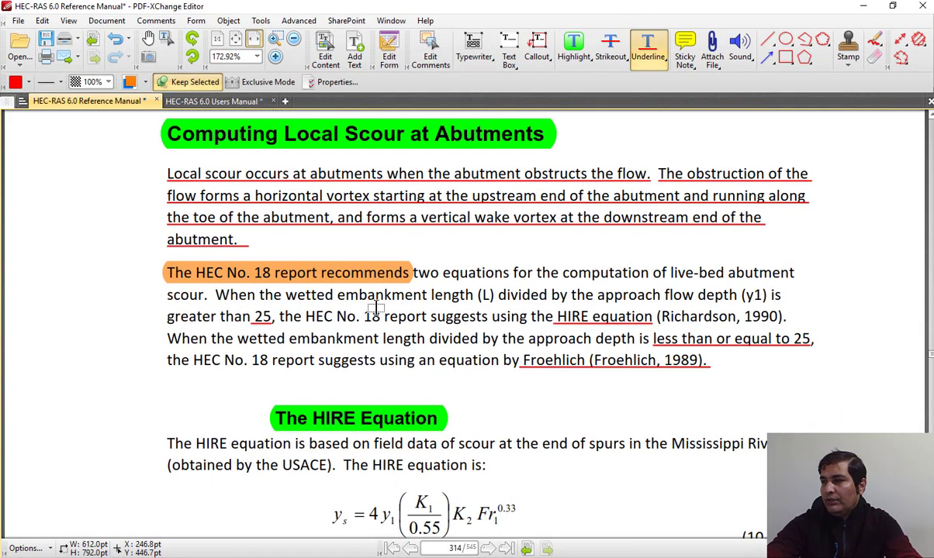
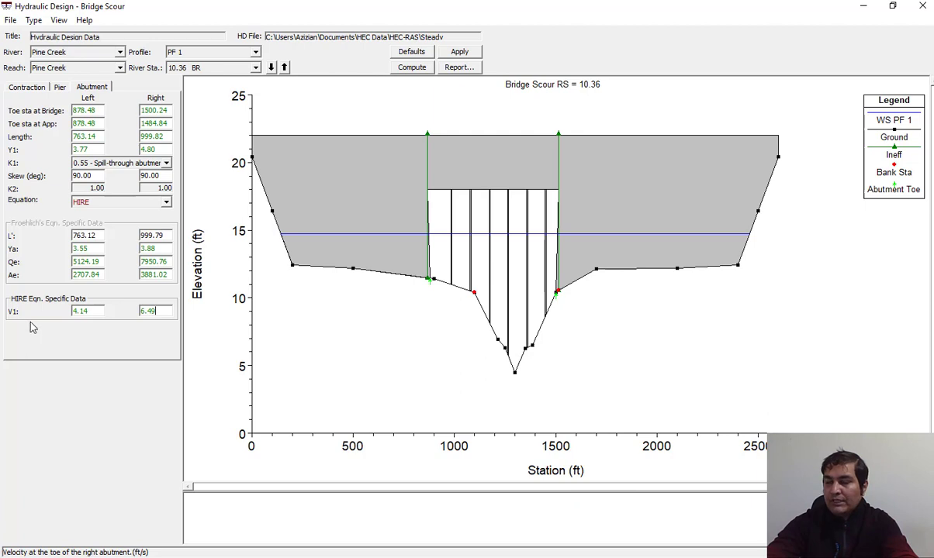
# Review the left abutment's toe velocity, toe stations and length, and set the abutment shape factor K1 to 1.00 - Vertical abutment
pyautogui.click(94, 309)
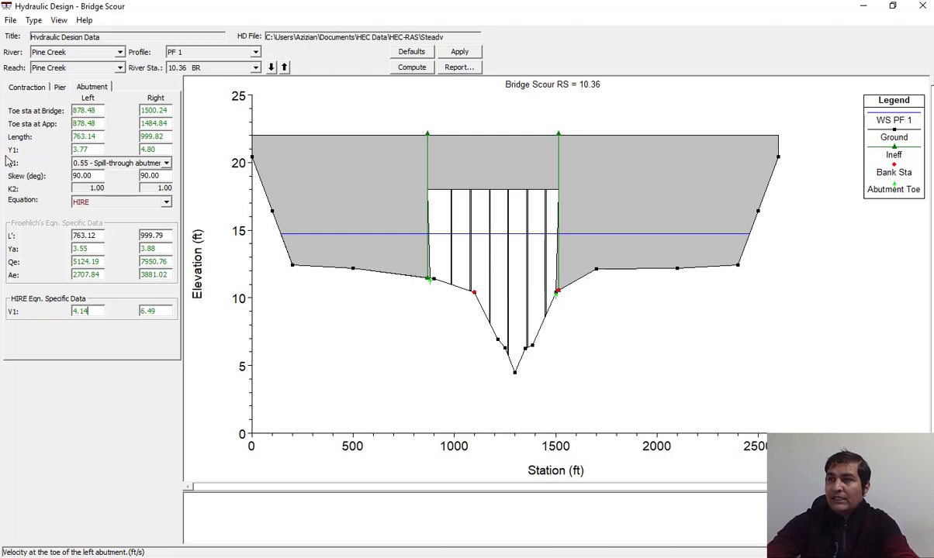
pyautogui.click(96, 110)
pyautogui.click(99, 123)
pyautogui.click(100, 136)
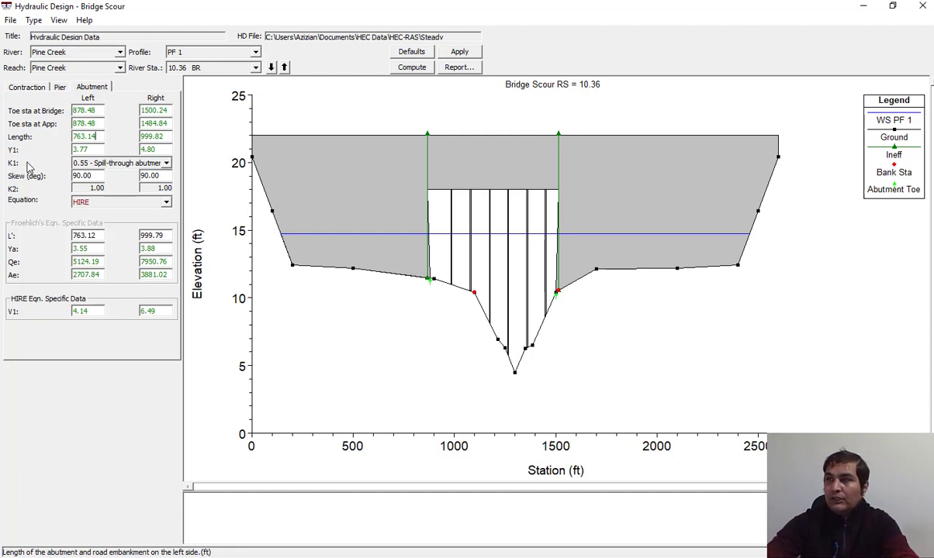
pyautogui.click(165, 163)
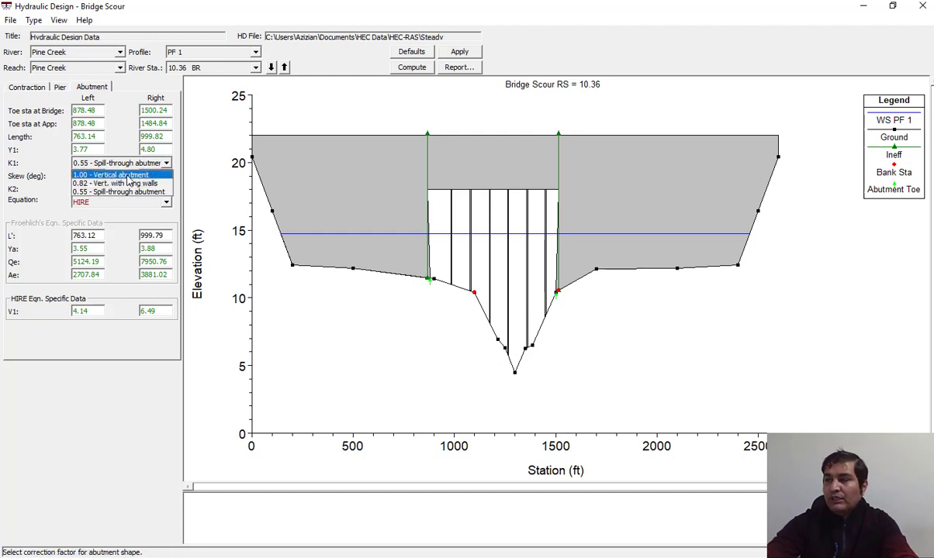
pyautogui.click(86, 175)
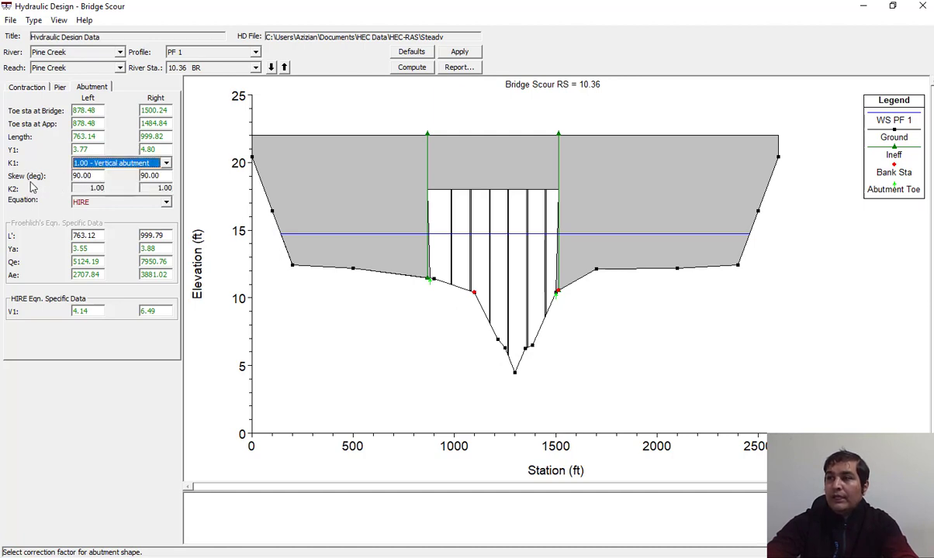
# Try skew angles of 60 and 50 degrees for the left abutment, and return the skew to 90 degrees
pyautogui.click(100, 175)
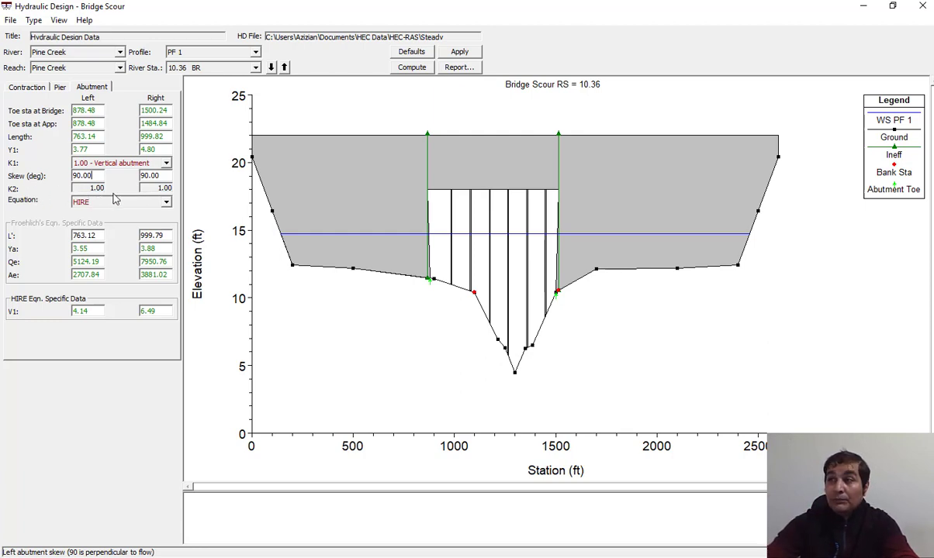
pyautogui.moveTo(91, 176); pyautogui.dragTo(49, 176)
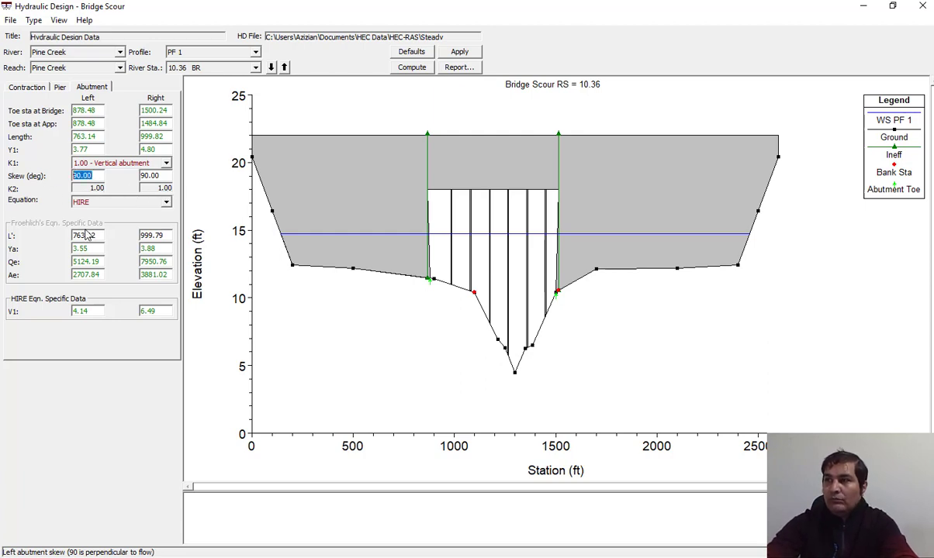
pyautogui.write('60')
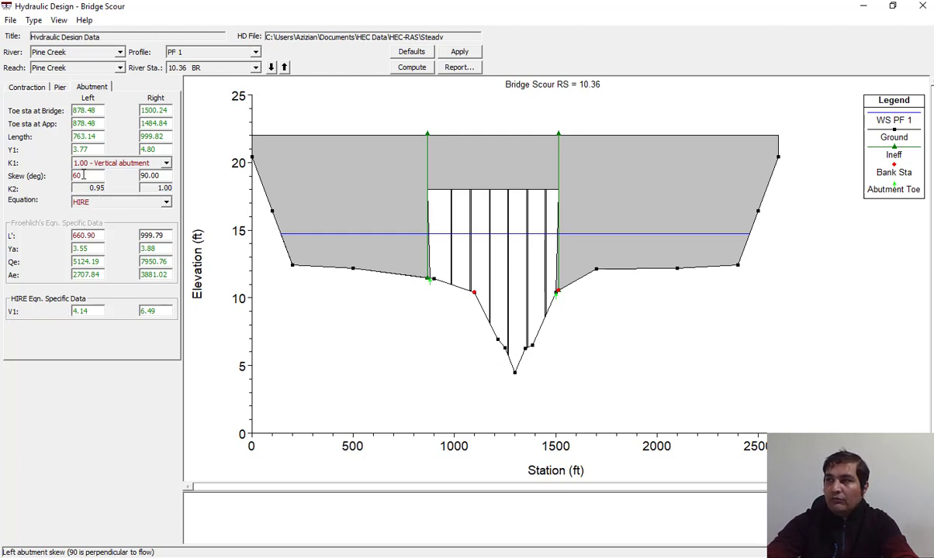
pyautogui.moveTo(80, 175); pyautogui.dragTo(35, 175)
pyautogui.write('50')
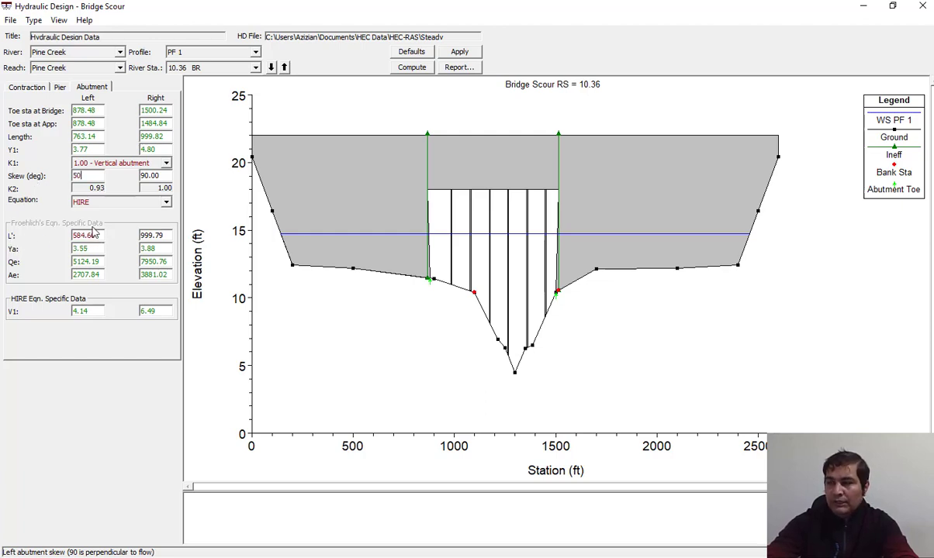
pyautogui.moveTo(82, 176); pyautogui.dragTo(60, 177)
pyautogui.write('90')
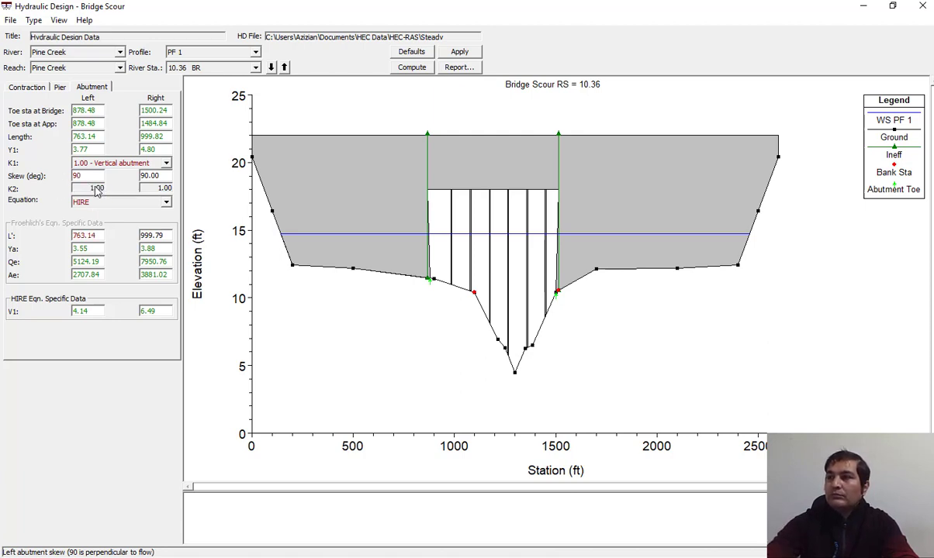
pyautogui.press('Tab')
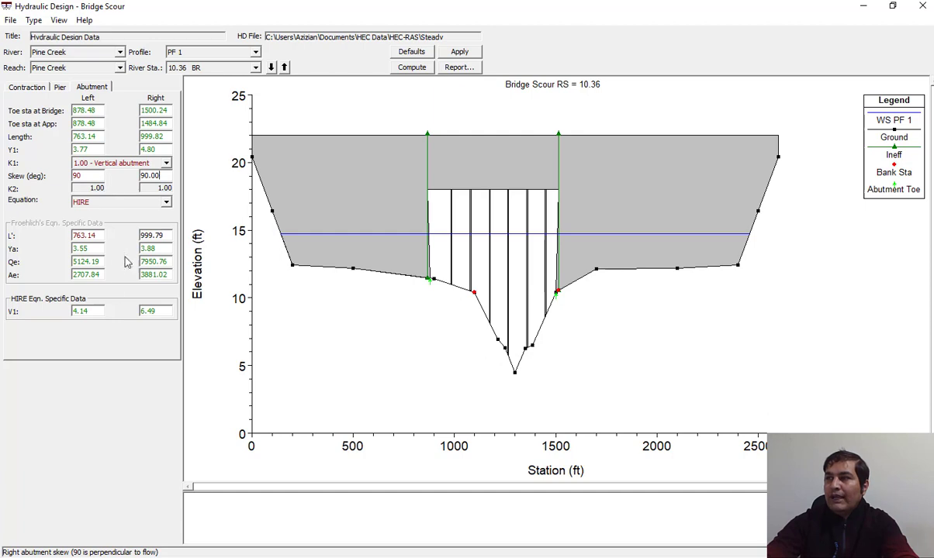
# Choose the Froehlich equation for abutment scour and inspect the left abutment's L', Ya and Qe inputs
pyautogui.click(109, 207)
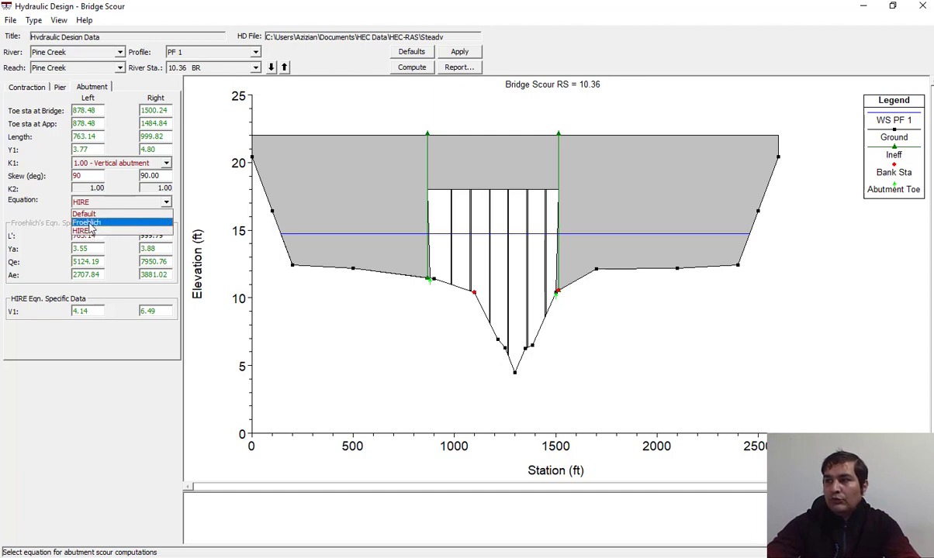
pyautogui.click(89, 224)
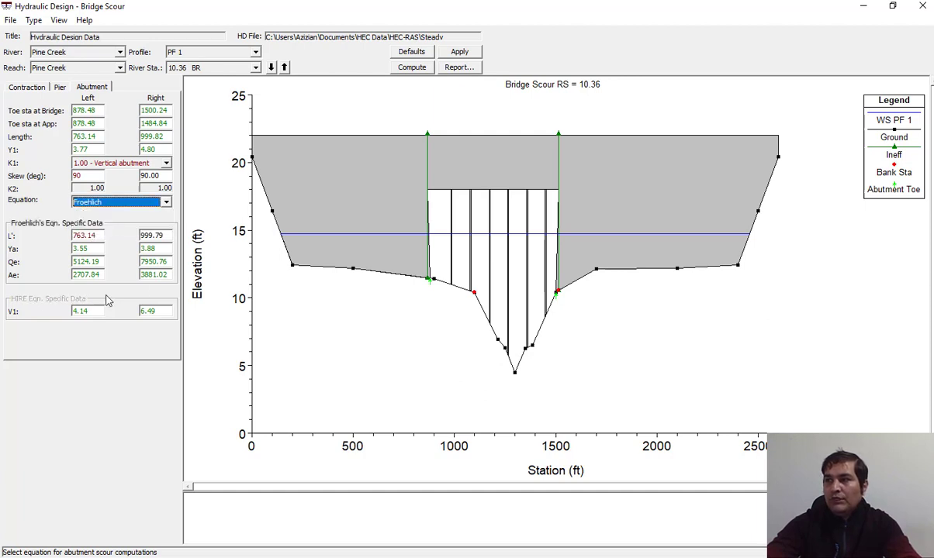
pyautogui.click(90, 236)
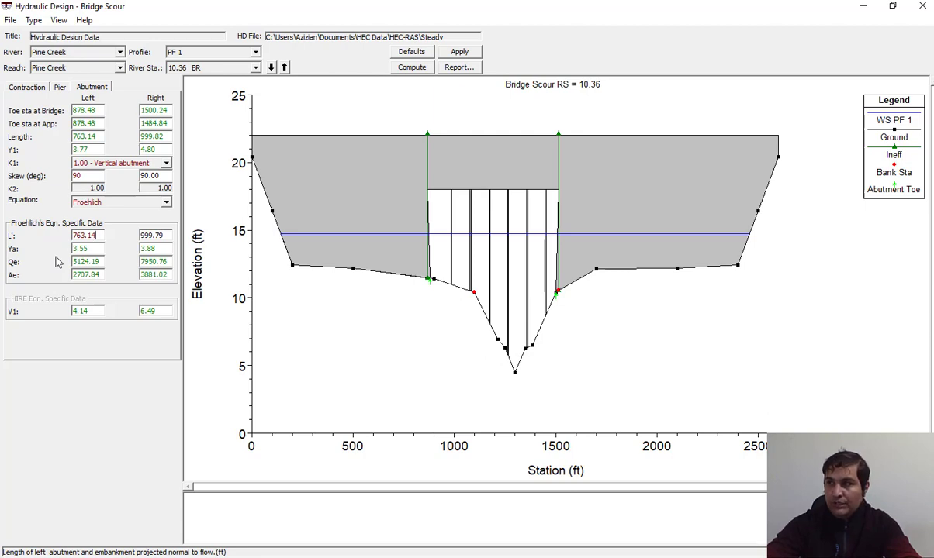
pyautogui.click(92, 249)
pyautogui.click(101, 262)
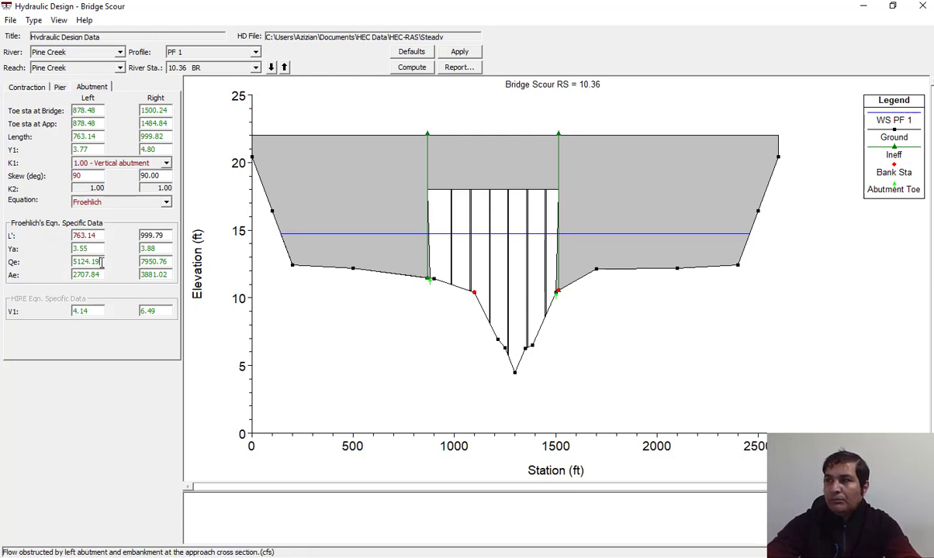
# Inspect the right abutment's Ae and Ya inputs, and recheck the contraction and pier data before returning to the abutment data
pyautogui.click(159, 262)
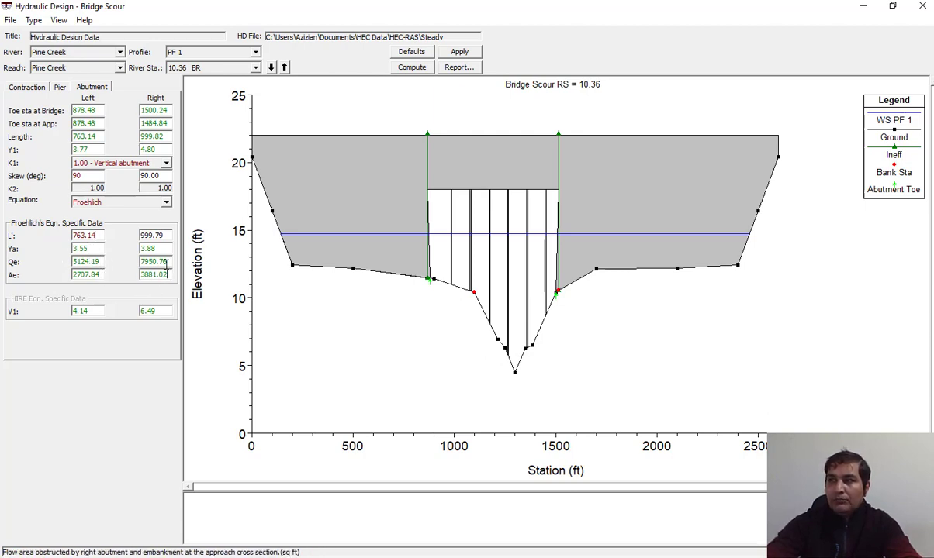
pyautogui.click(162, 249)
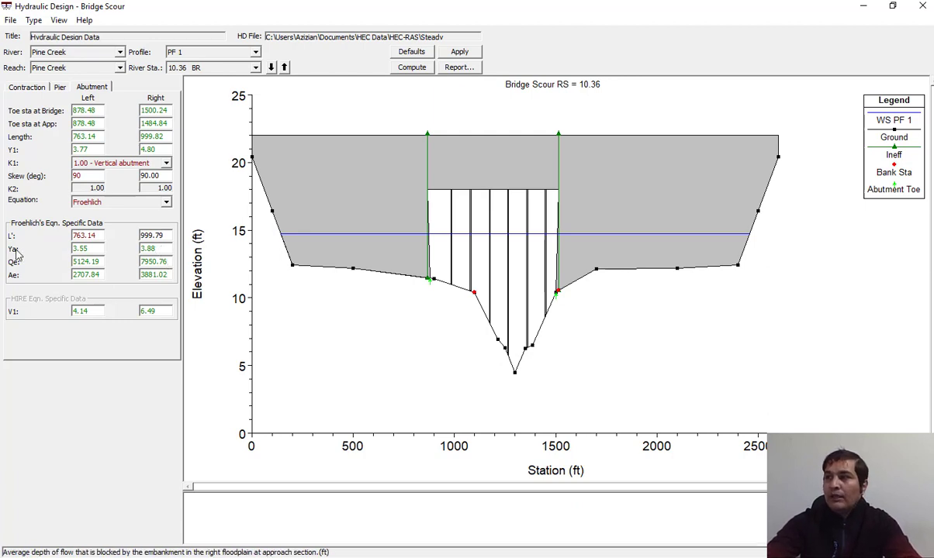
pyautogui.click(38, 90)
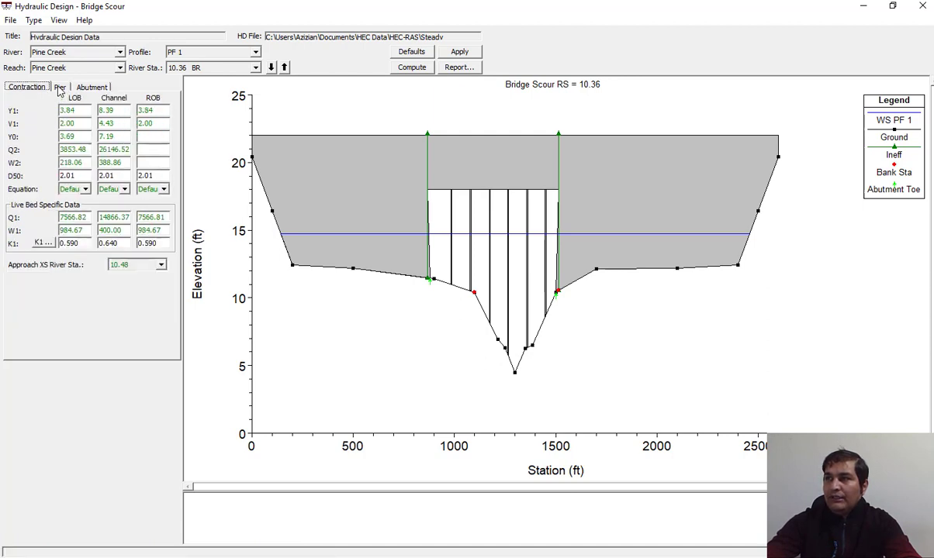
pyautogui.click(59, 86)
pyautogui.click(93, 88)
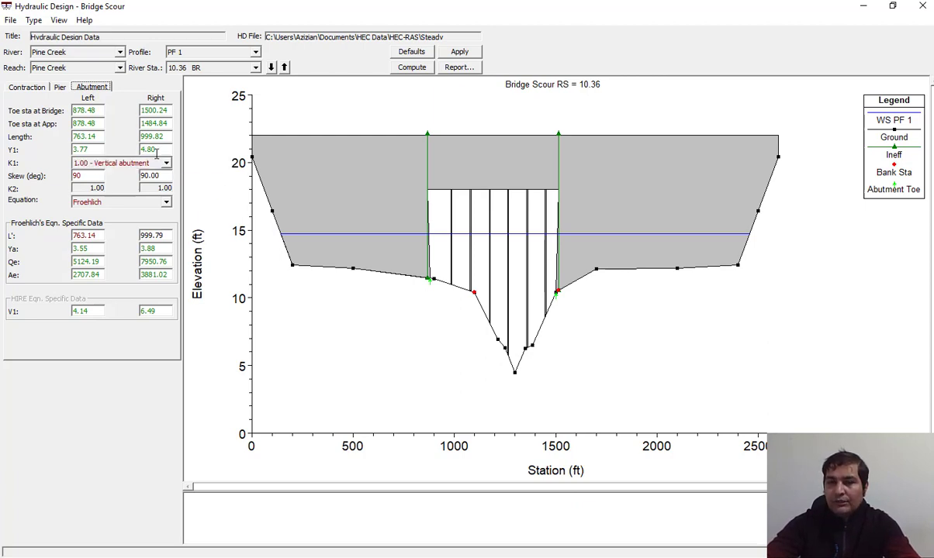
# Apply the scour inputs and compute the bridge scour, and open the results report in a taller window
pyautogui.click(461, 52)
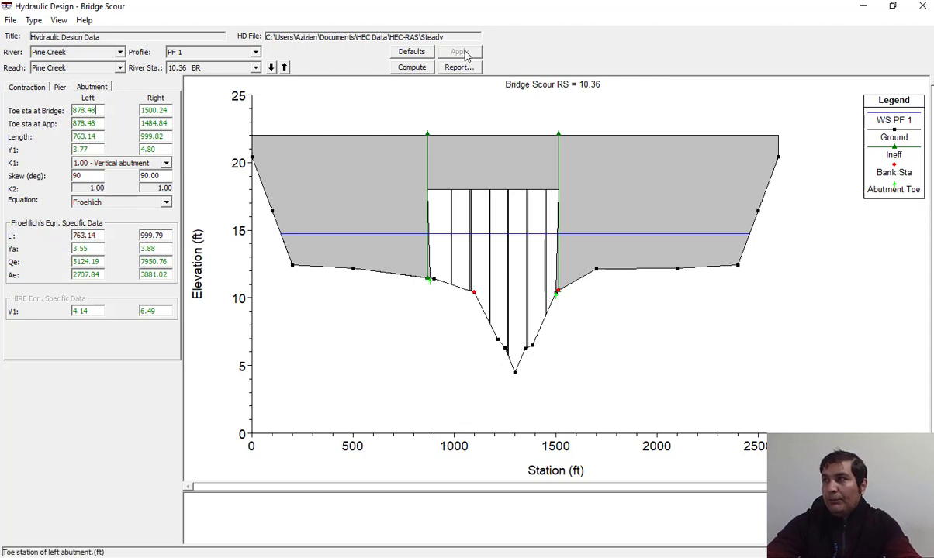
pyautogui.click(412, 67)
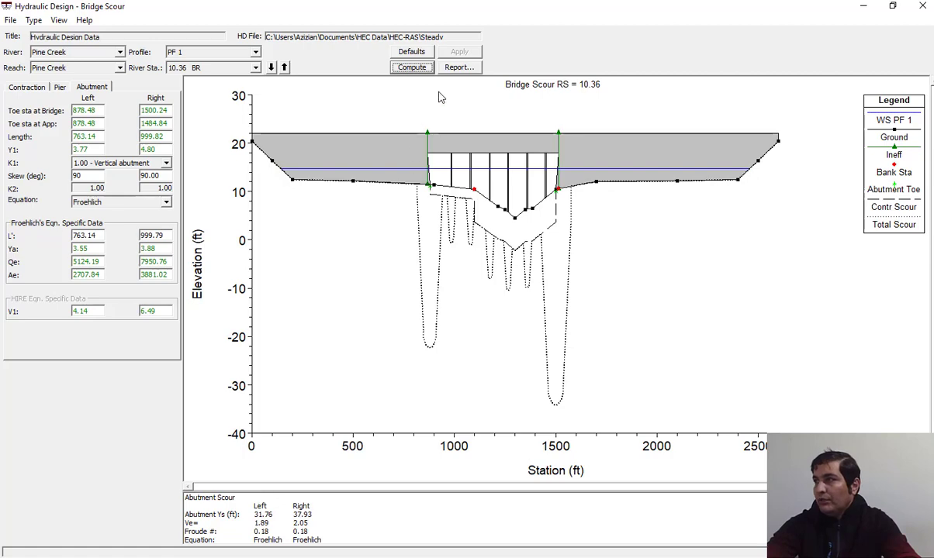
pyautogui.click(457, 68)
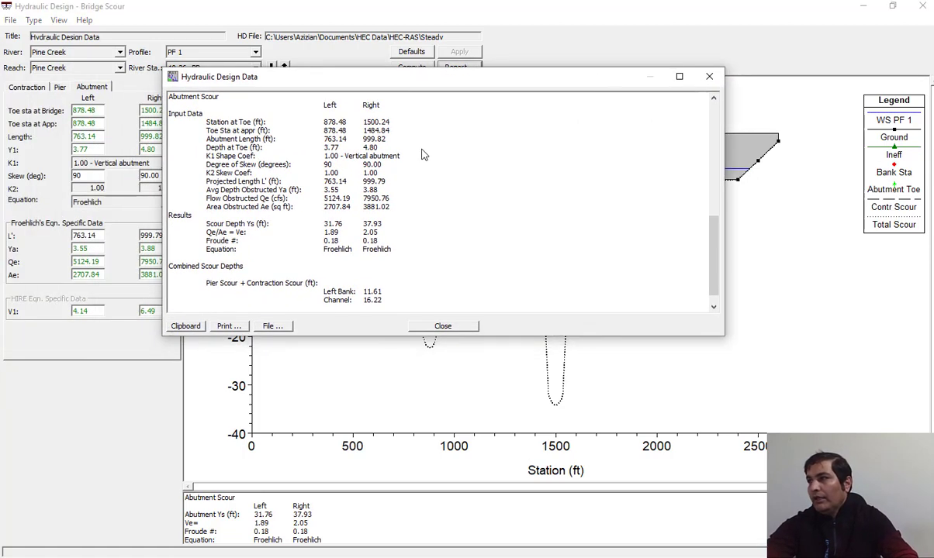
pyautogui.click(416, 164)
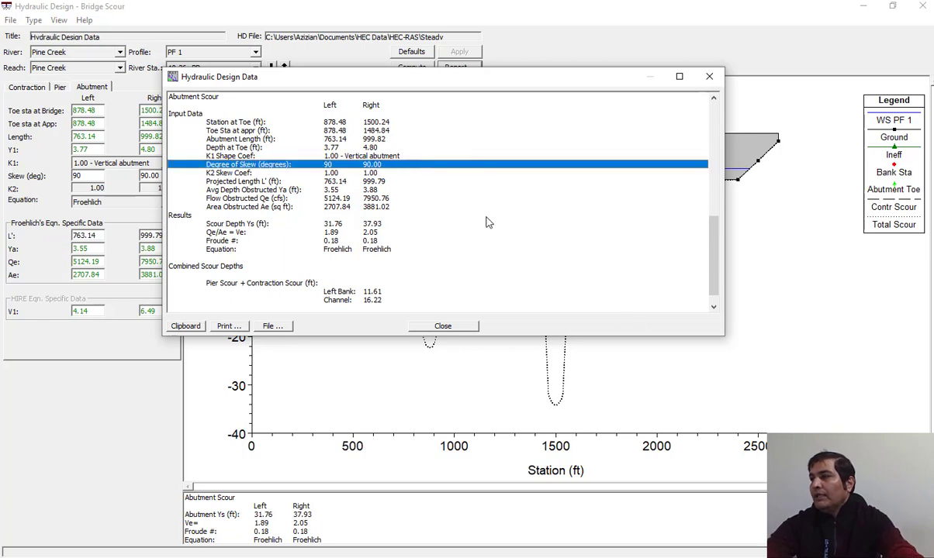
pyautogui.moveTo(713, 338); pyautogui.dragTo(713, 442)
# Examine the report's contraction scour section, including grain size, scour depth and the equation used for each area
pyautogui.scroll(9, 402, 202)
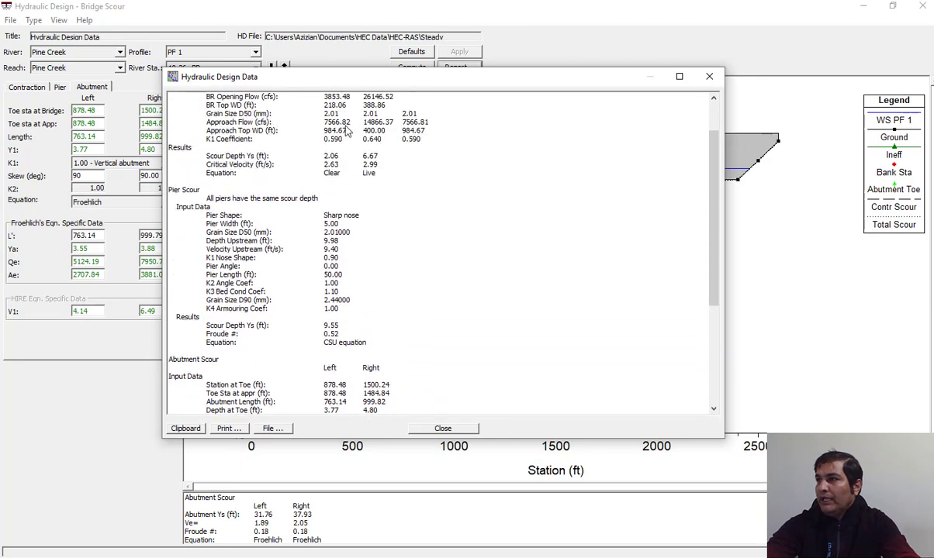
pyautogui.moveTo(197, 117); pyautogui.dragTo(287, 139)
pyautogui.click(223, 124)
pyautogui.click(220, 156)
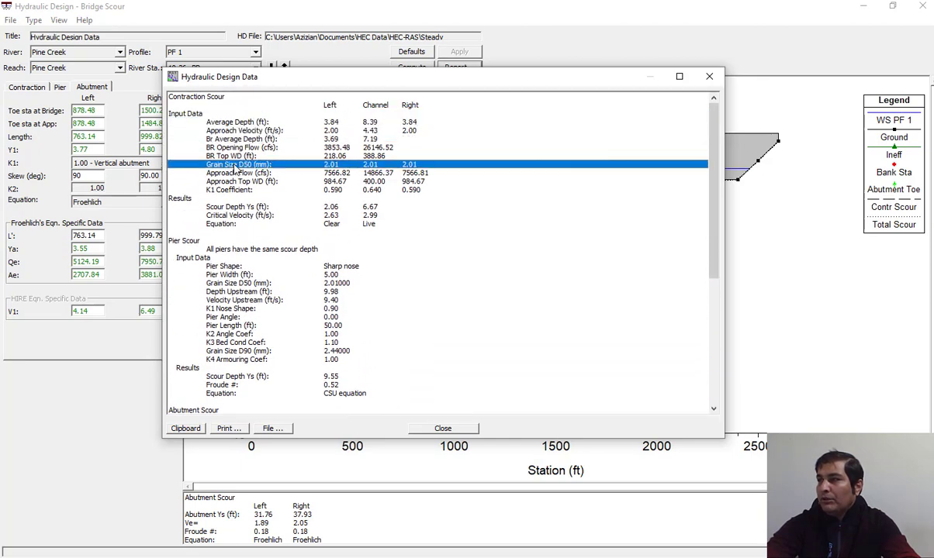
pyautogui.click(240, 199)
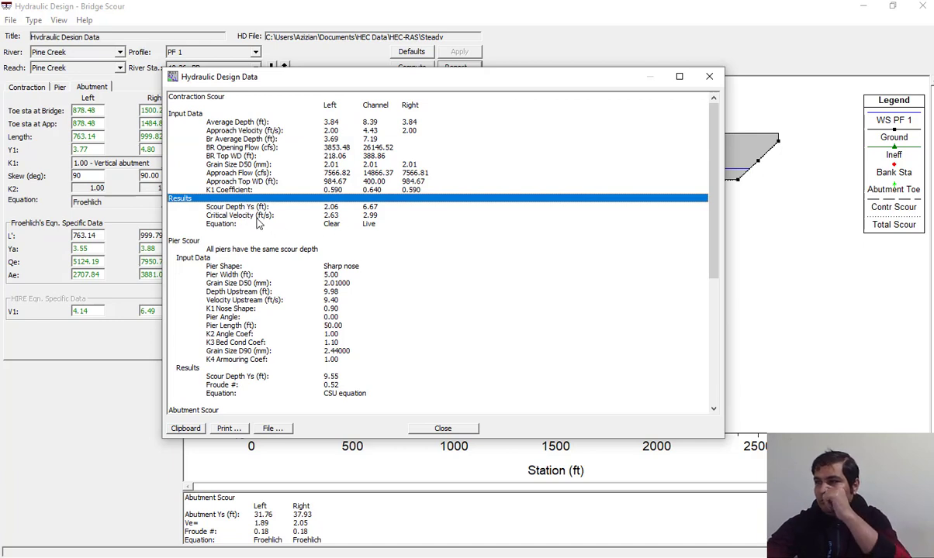
pyautogui.click(197, 96)
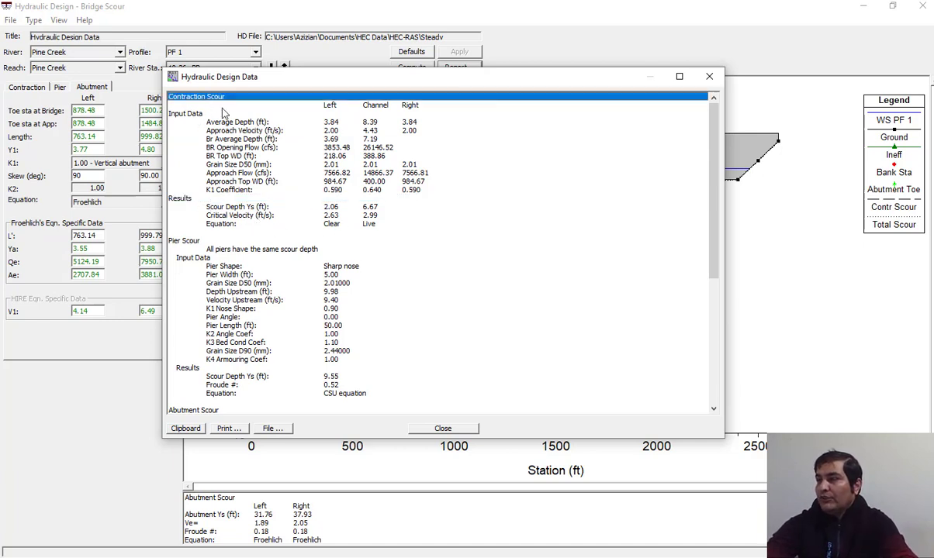
pyautogui.click(214, 207)
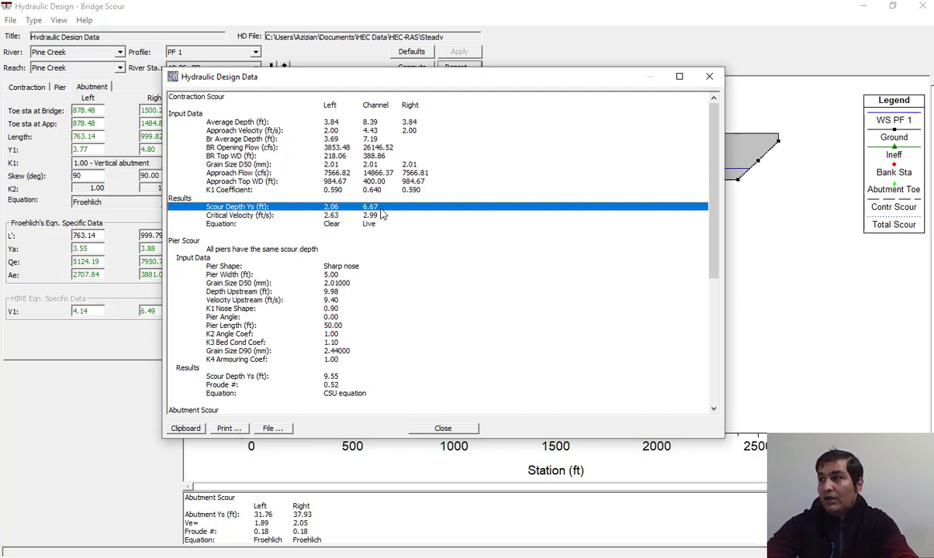
pyautogui.click(324, 225)
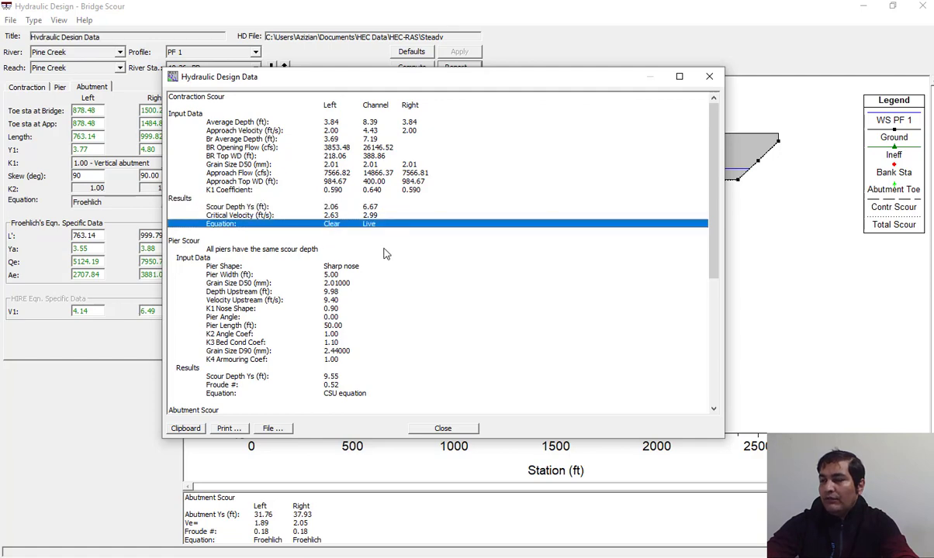
# Examine the report's pier scour section, including the equation used and the scour depth
pyautogui.click(176, 239)
pyautogui.scroll(-1, 366, 273)
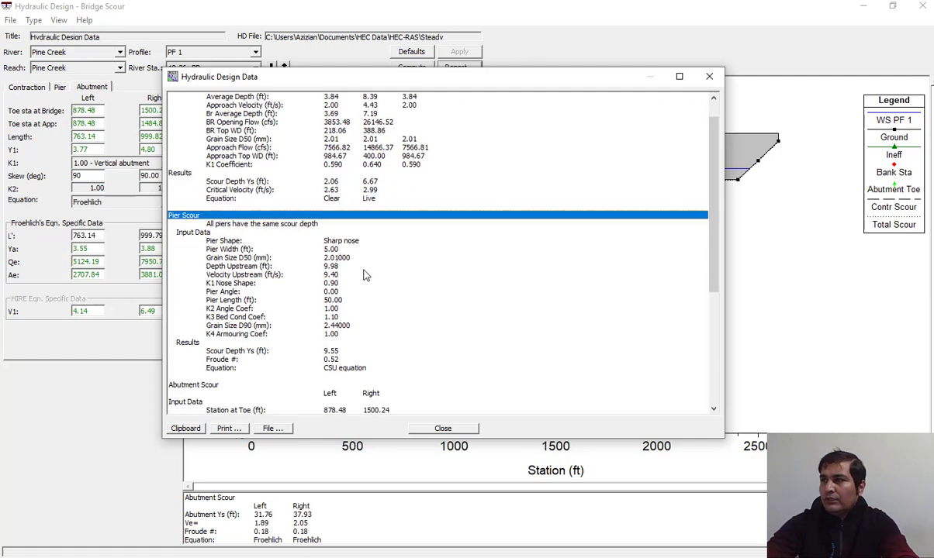
pyautogui.scroll(-1, 366, 274)
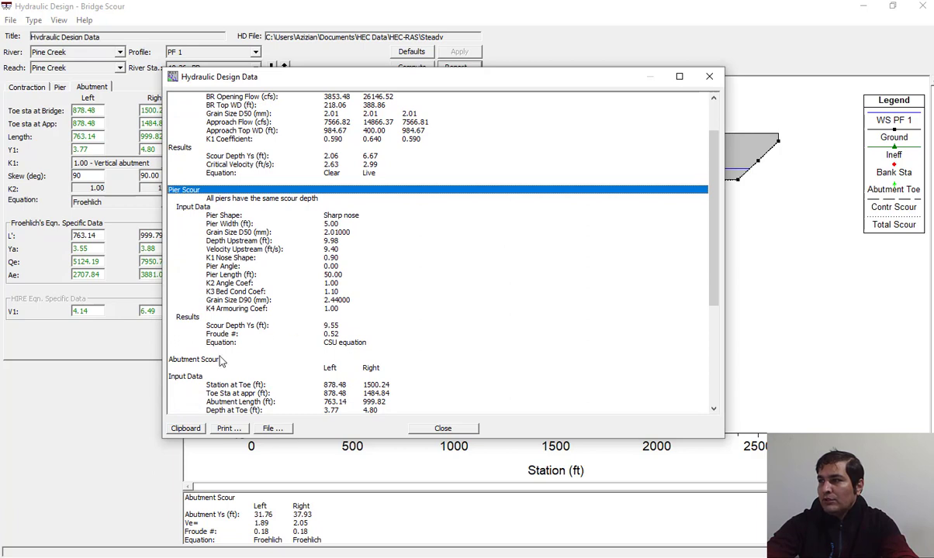
pyautogui.click(336, 345)
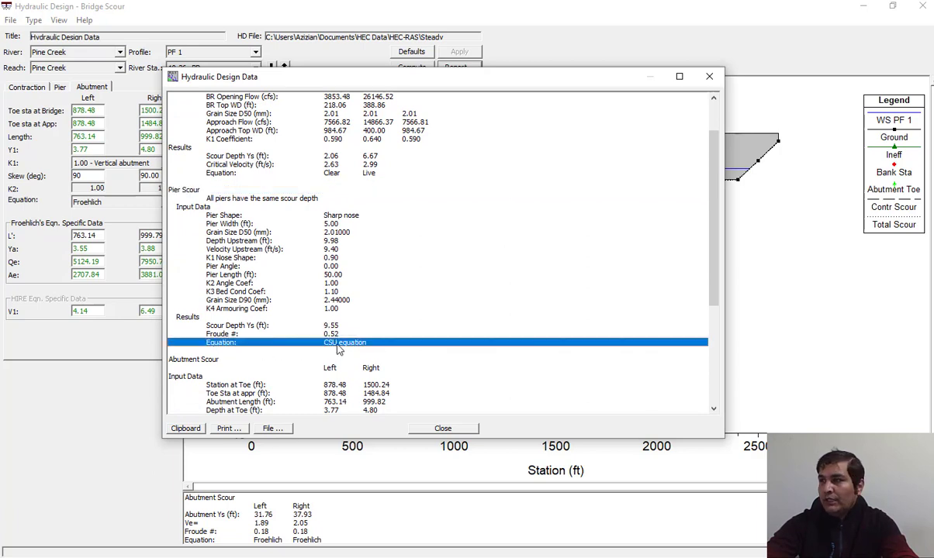
pyautogui.scroll(-1, 338, 349)
pyautogui.click(232, 301)
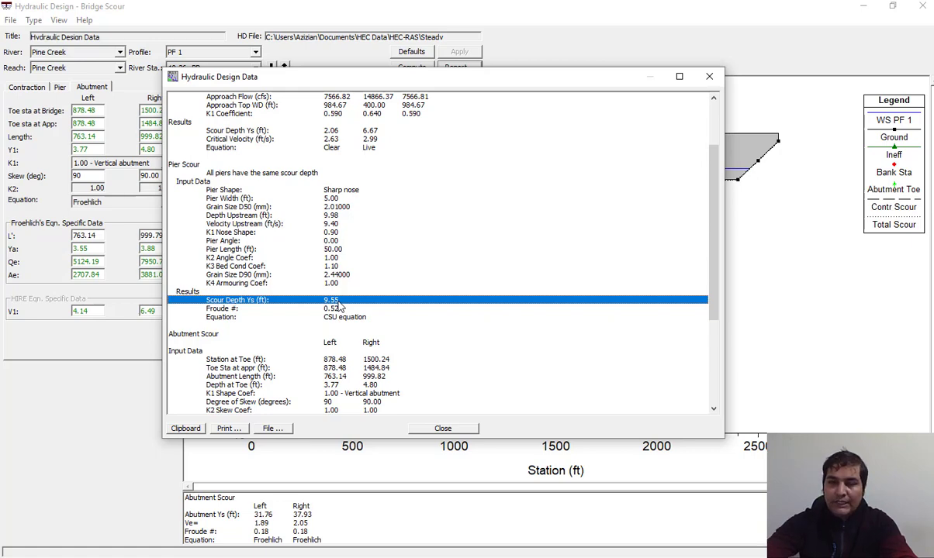
# Examine the abutment scour section of the report, including the scour depths at both abutments
pyautogui.scroll(-2, 339, 306)
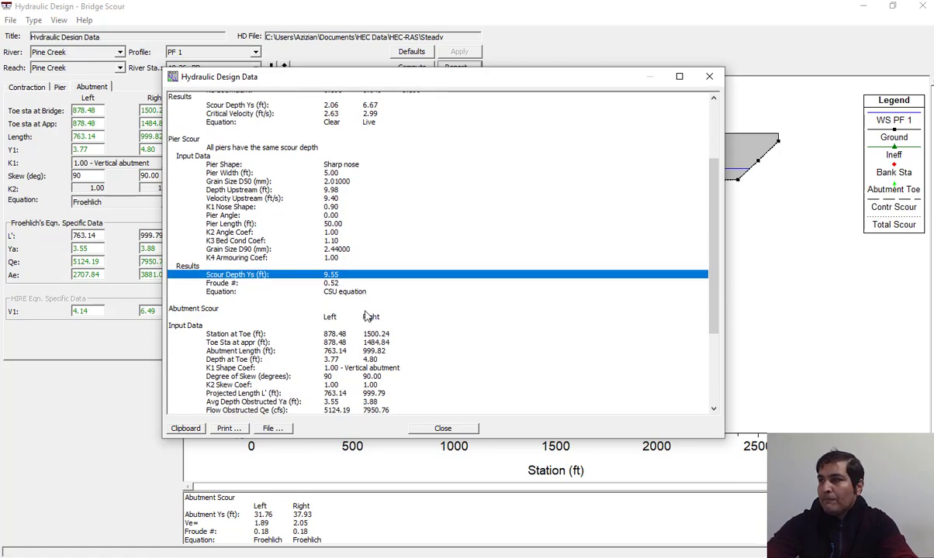
pyautogui.click(195, 281)
pyautogui.scroll(-2, 264, 298)
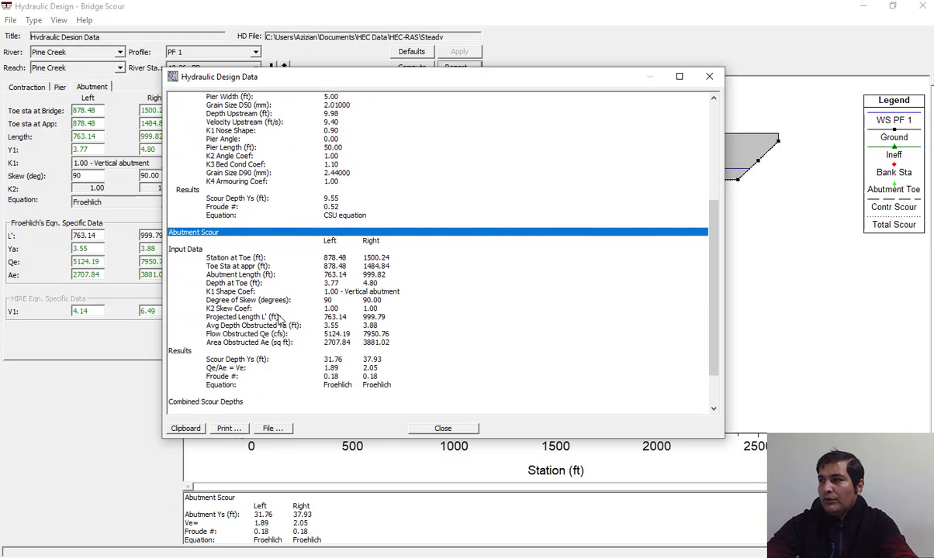
pyautogui.scroll(-1, 279, 321)
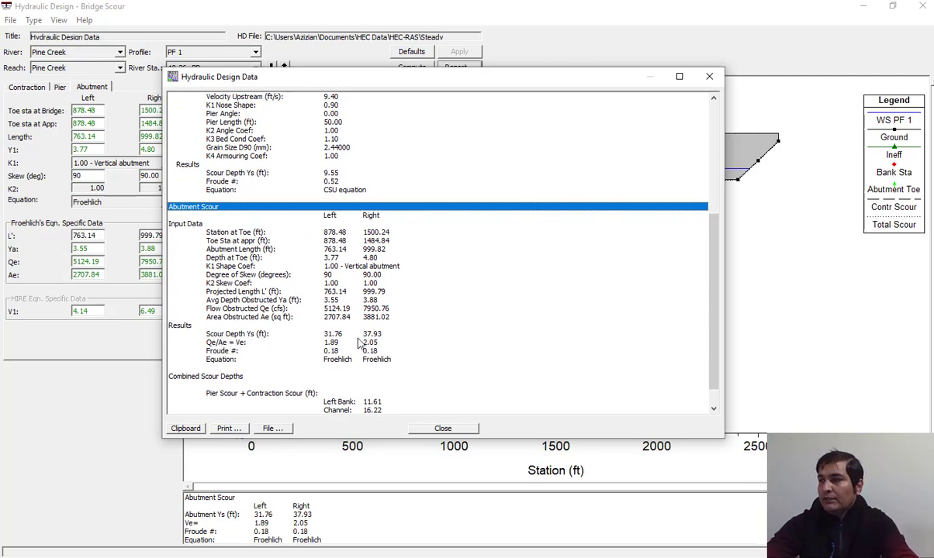
pyautogui.click(326, 334)
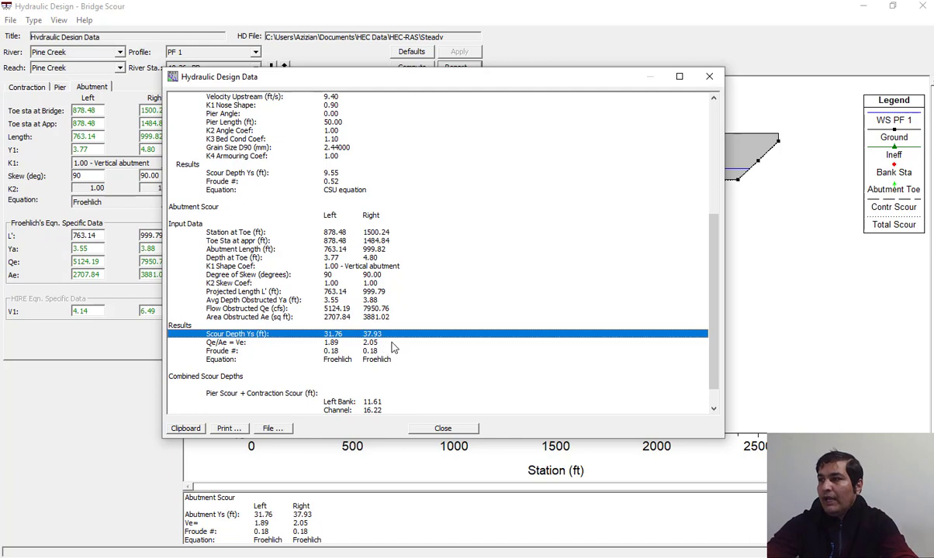
# Read the combined pier, abutment and contraction scour depths in the report, and close it
pyautogui.scroll(-1, 385, 320)
pyautogui.scroll(-1, 386, 320)
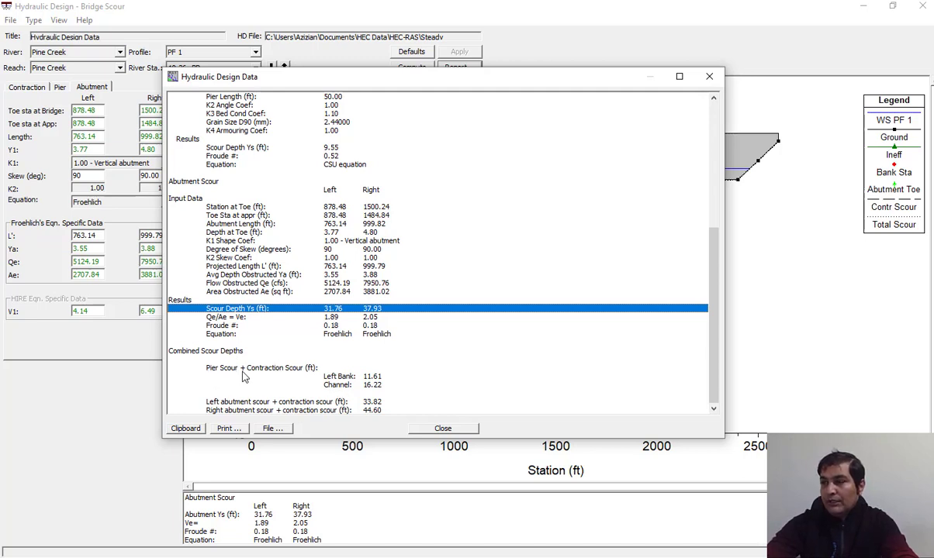
pyautogui.click(353, 381)
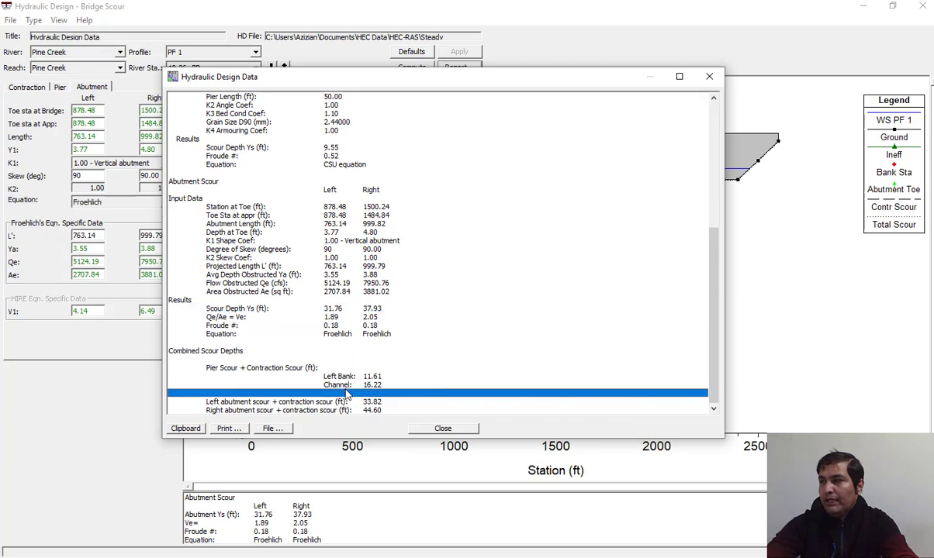
pyautogui.click(389, 386)
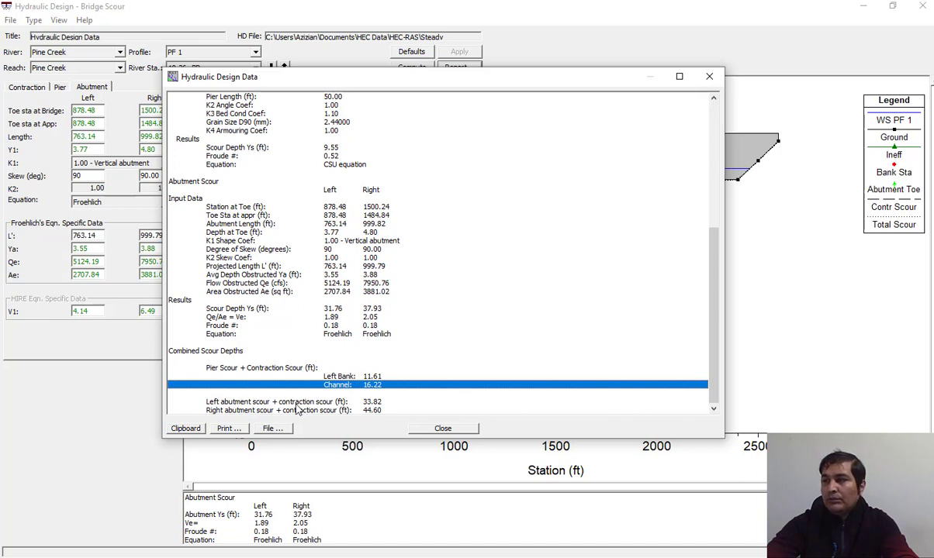
pyautogui.press('Down')
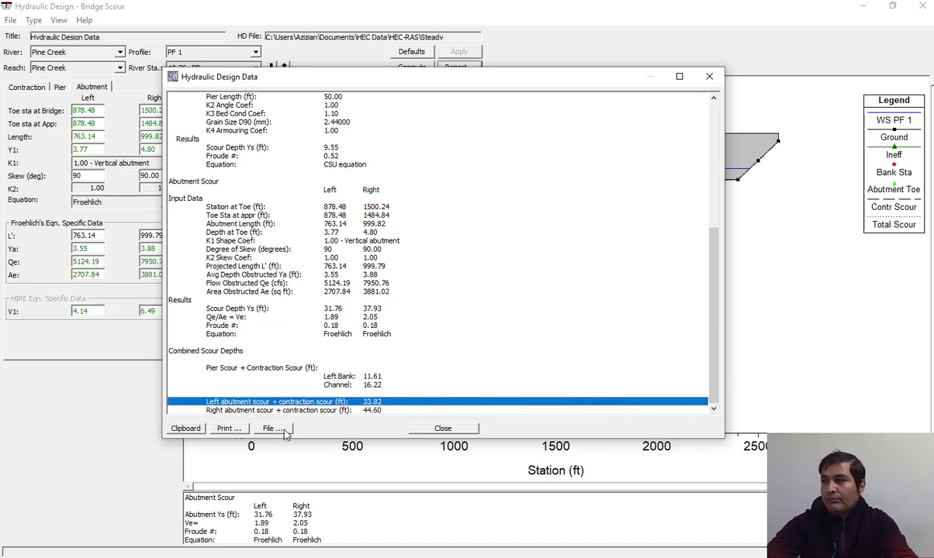
pyautogui.click(232, 412)
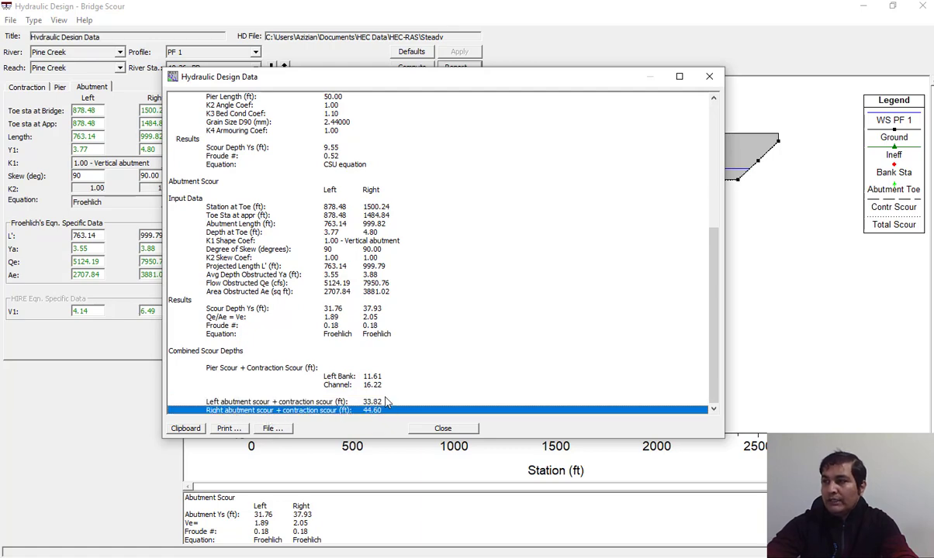
pyautogui.click(431, 428)
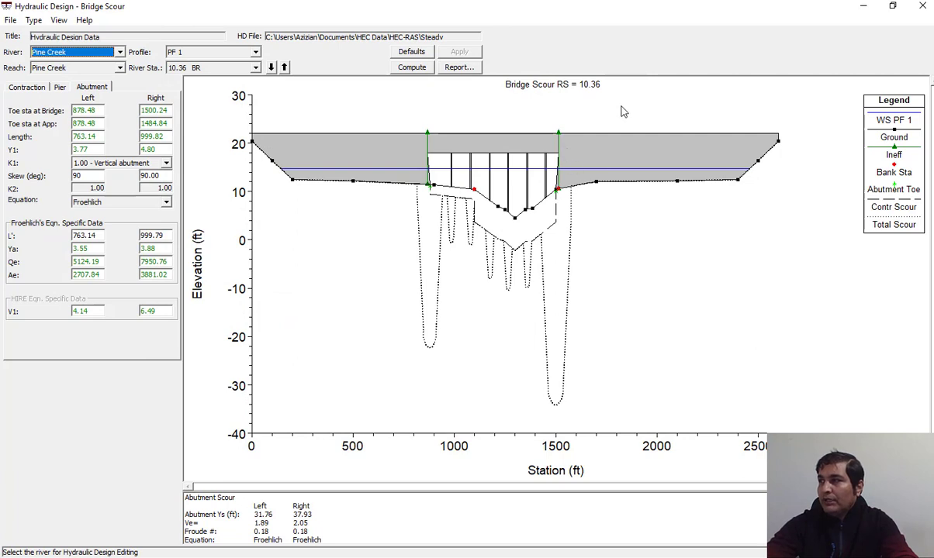
# Zoom the bridge scour plot in on the bridge opening with its pier and abutment scour holes
pyautogui.rightClick(583, 100)
pyautogui.click(613, 109)
pyautogui.moveTo(592, 133); pyautogui.dragTo(377, 421)
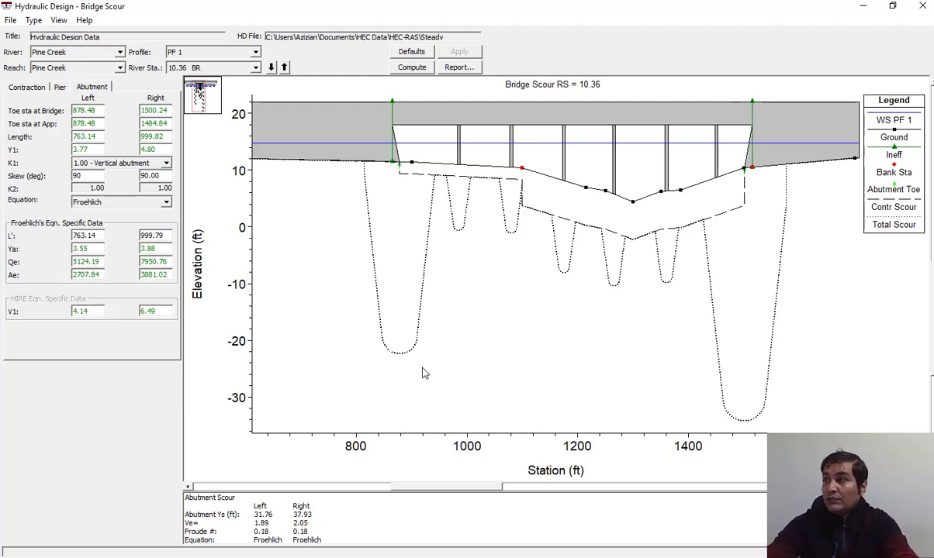
# Review the contraction and pier scour data and the left overbank's contraction equation options, keeping Default
pyautogui.click(29, 87)
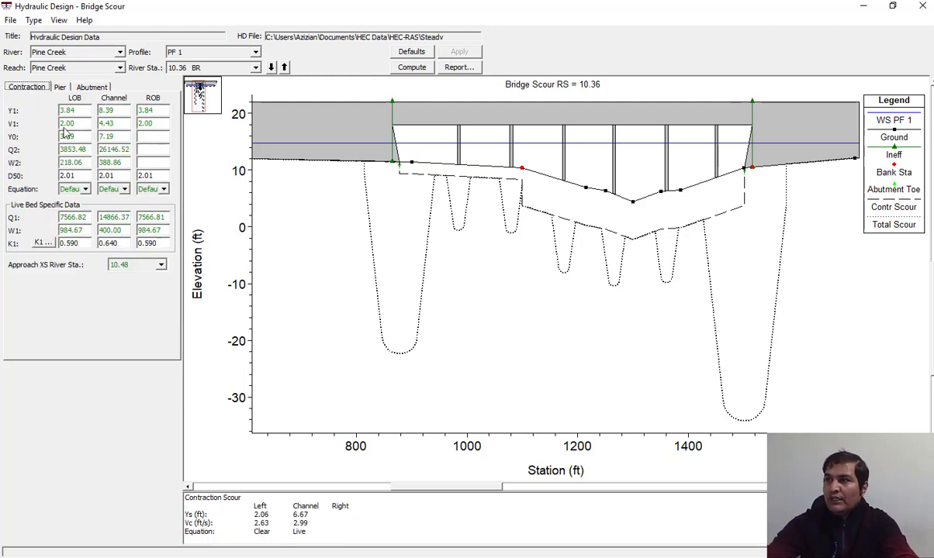
pyautogui.click(86, 189)
pyautogui.click(86, 190)
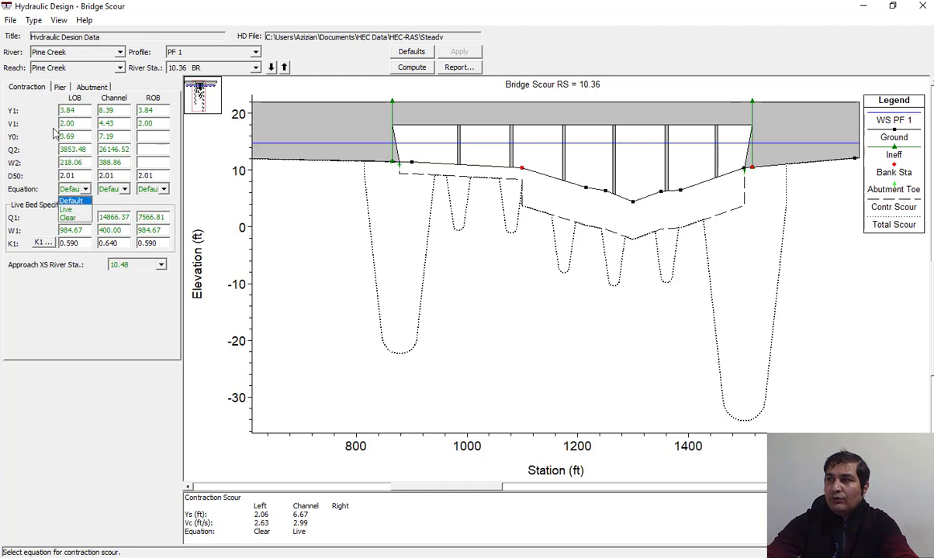
pyautogui.click(60, 88)
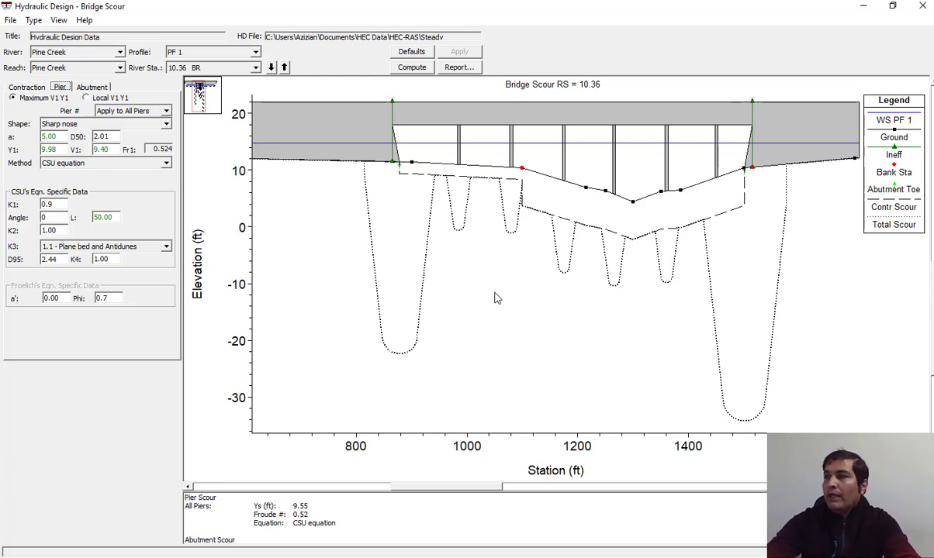
pyautogui.click(33, 87)
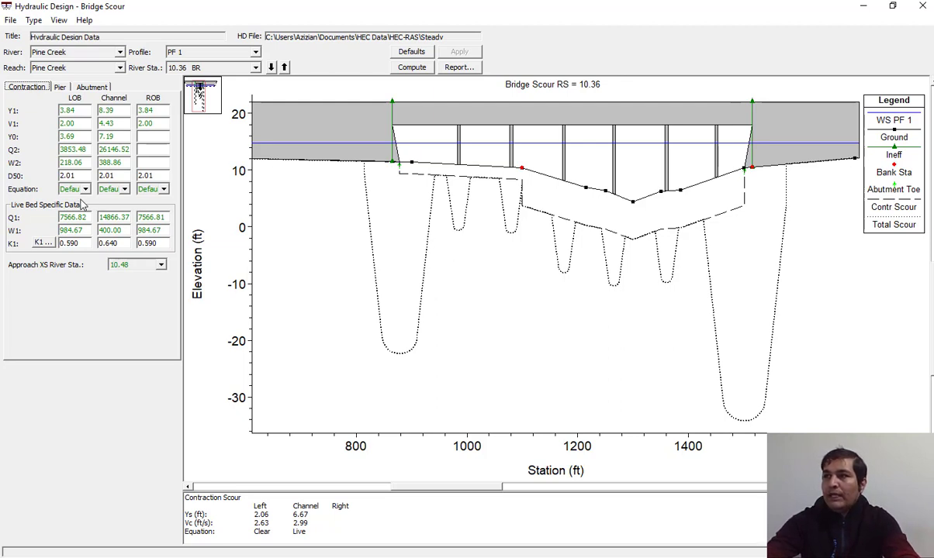
pyautogui.click(60, 87)
pyautogui.click(28, 88)
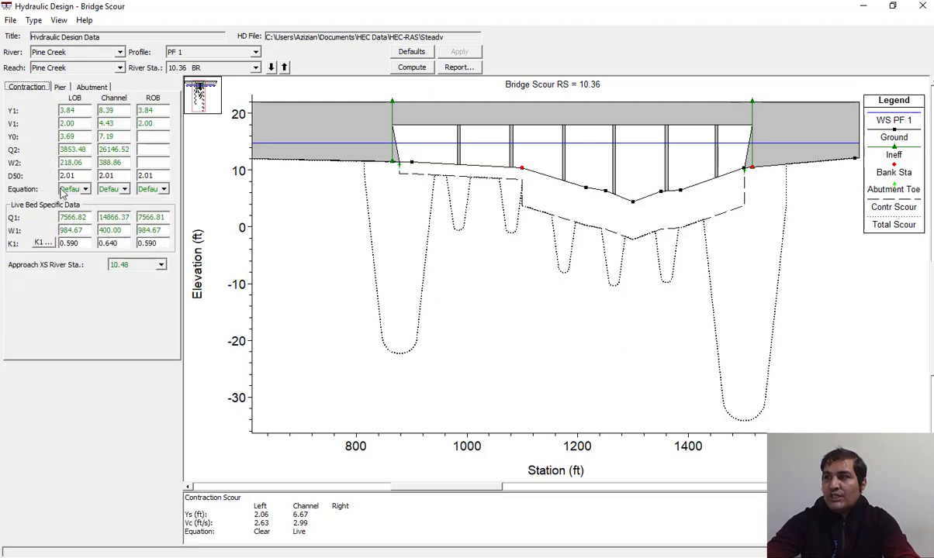
pyautogui.click(85, 188)
pyautogui.click(32, 184)
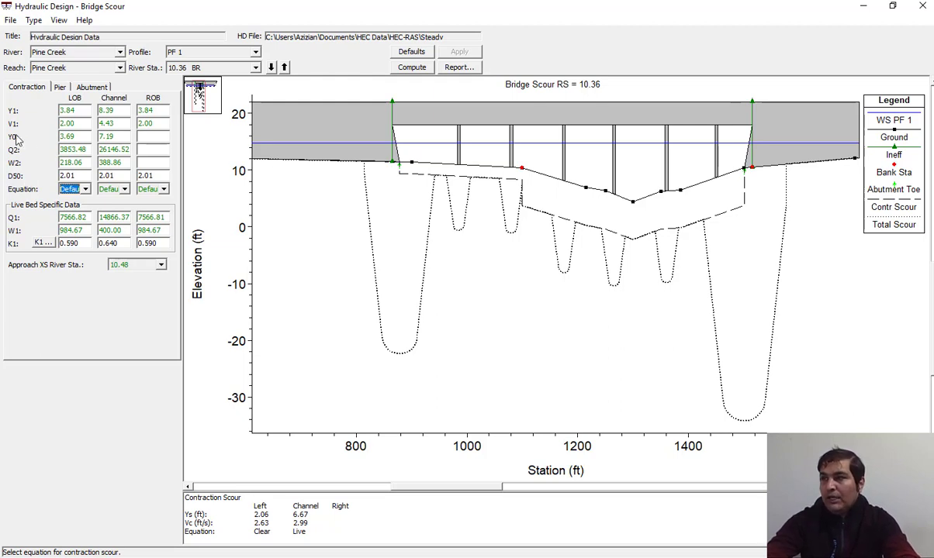
pyautogui.click(86, 190)
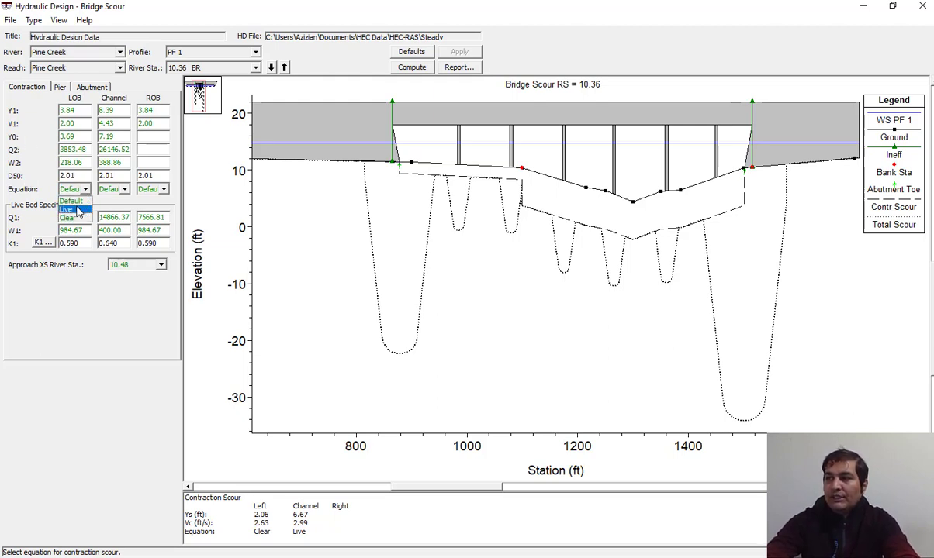
pyautogui.click(77, 200)
# Set the pier scour method for all piers to Froehlich's equation
pyautogui.click(60, 87)
pyautogui.click(91, 165)
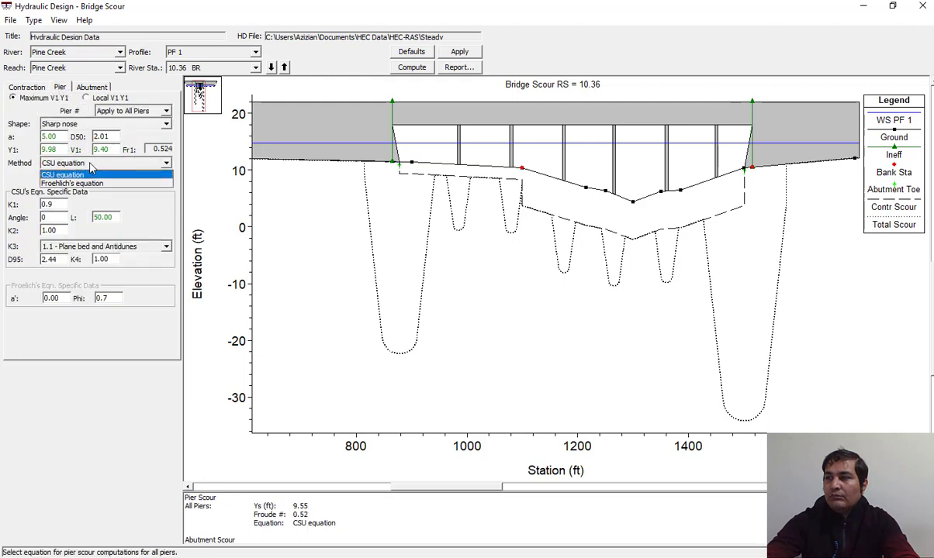
pyautogui.click(61, 180)
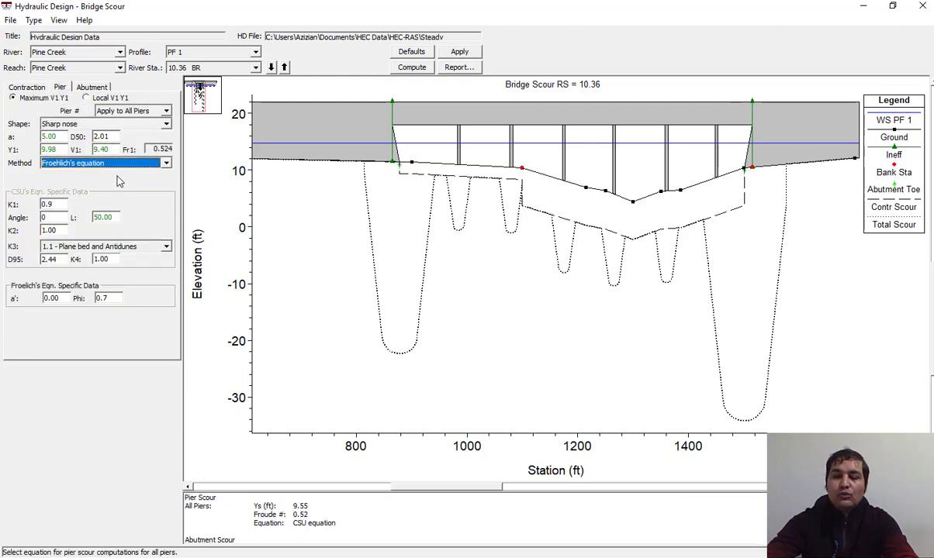